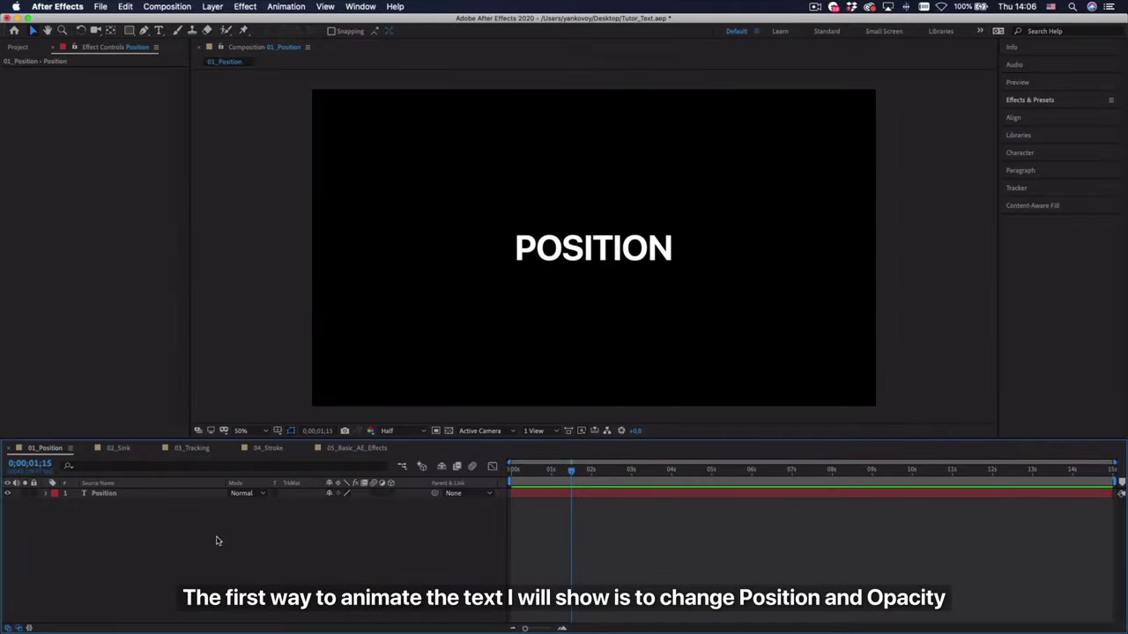
Step: Keyframe POSITION's Position at 960,540 at 1;15 and lower at 960,628 at 0;00
{"action": "left_click", "coordinate": [55, 494]}
{"action": "left_click", "coordinate": [46, 495]}
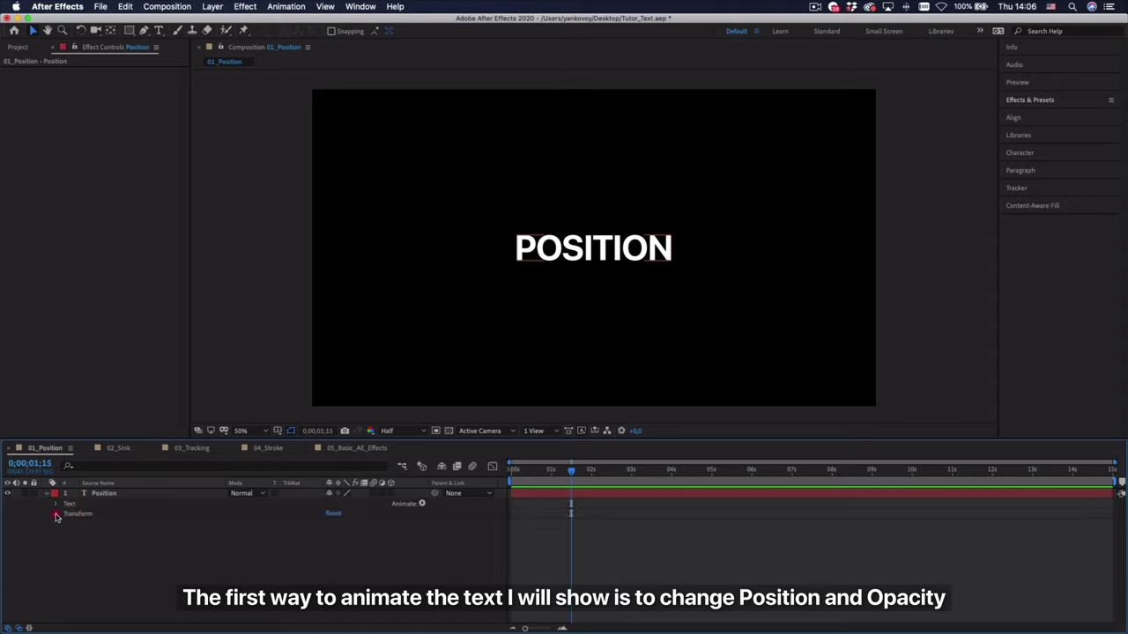
{"action": "left_click", "coordinate": [56, 515]}
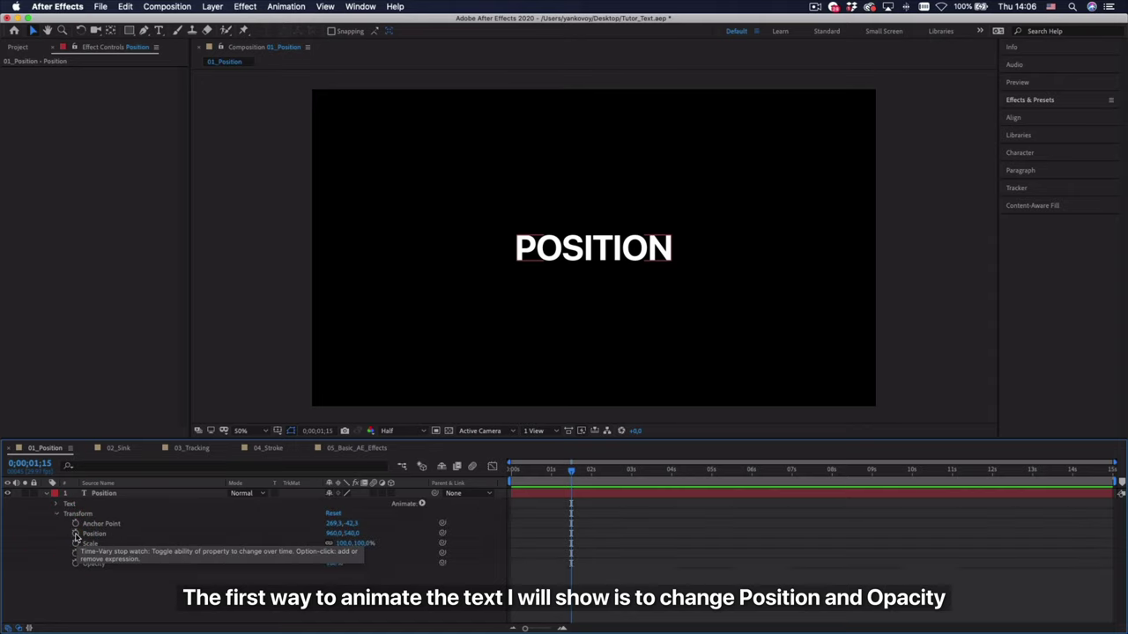
{"action": "left_click", "coordinate": [75, 534]}
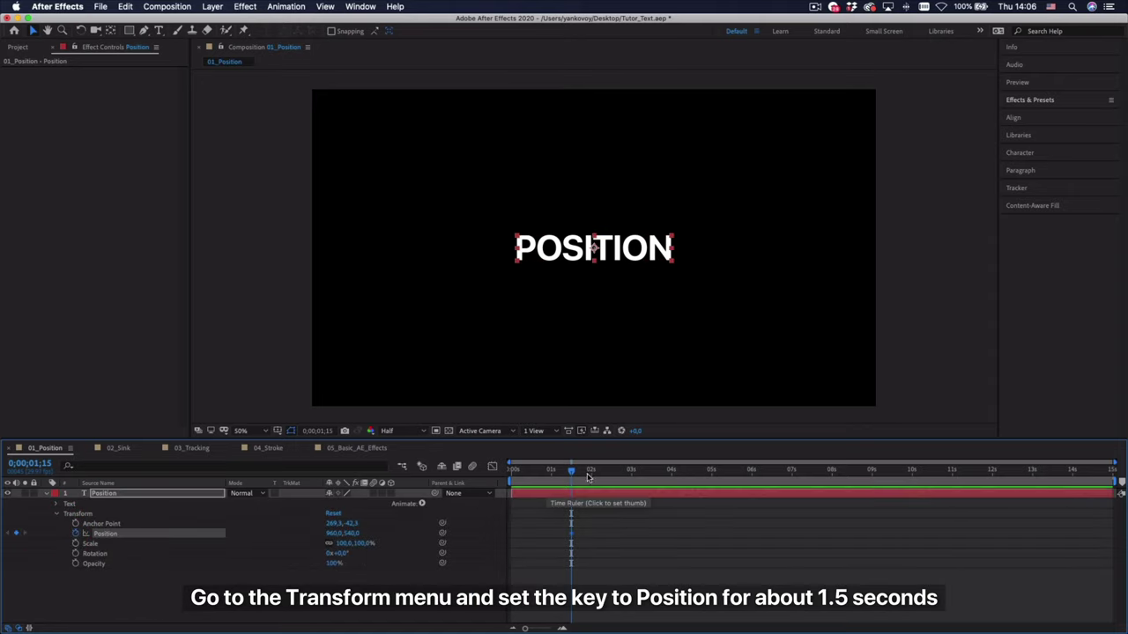
{"action": "left_click_drag", "start_coordinate": [573, 475], "coordinate": [451, 478]}
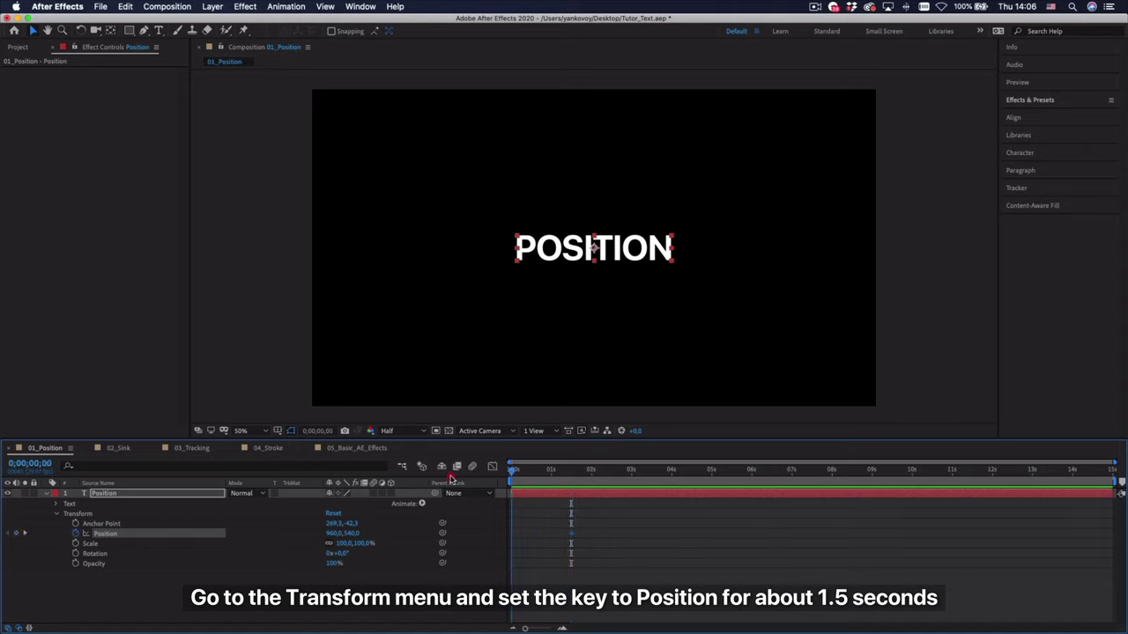
{"action": "left_click_drag", "start_coordinate": [605, 249], "coordinate": [597, 275]}
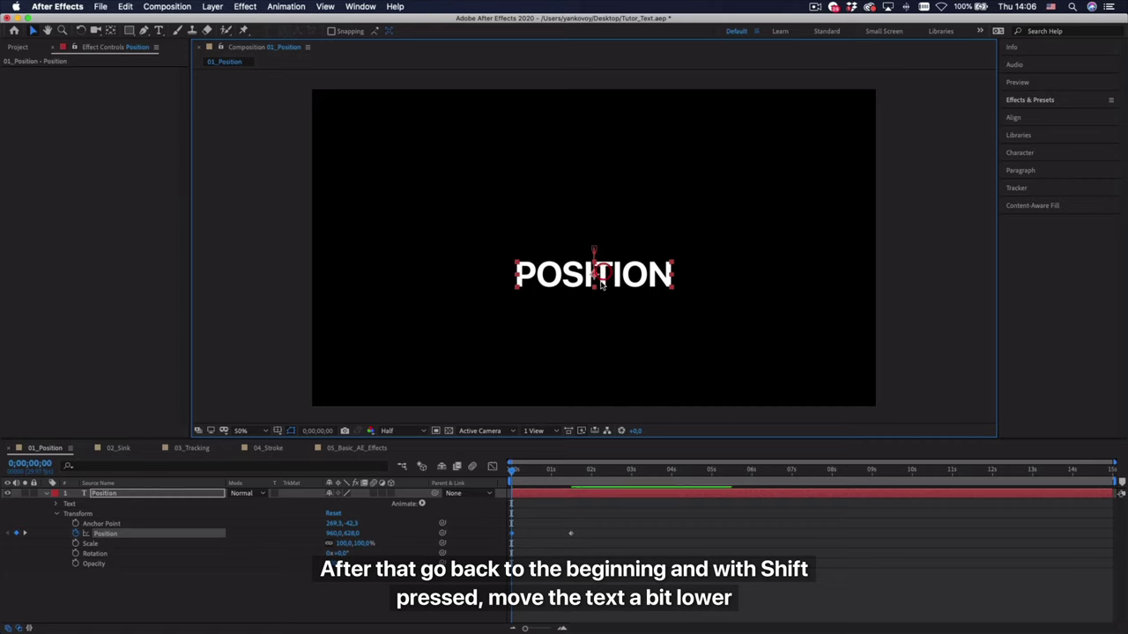
Step: Apply Easy Ease to both Position keyframes
{"action": "left_click_drag", "start_coordinate": [491, 520], "coordinate": [578, 539]}
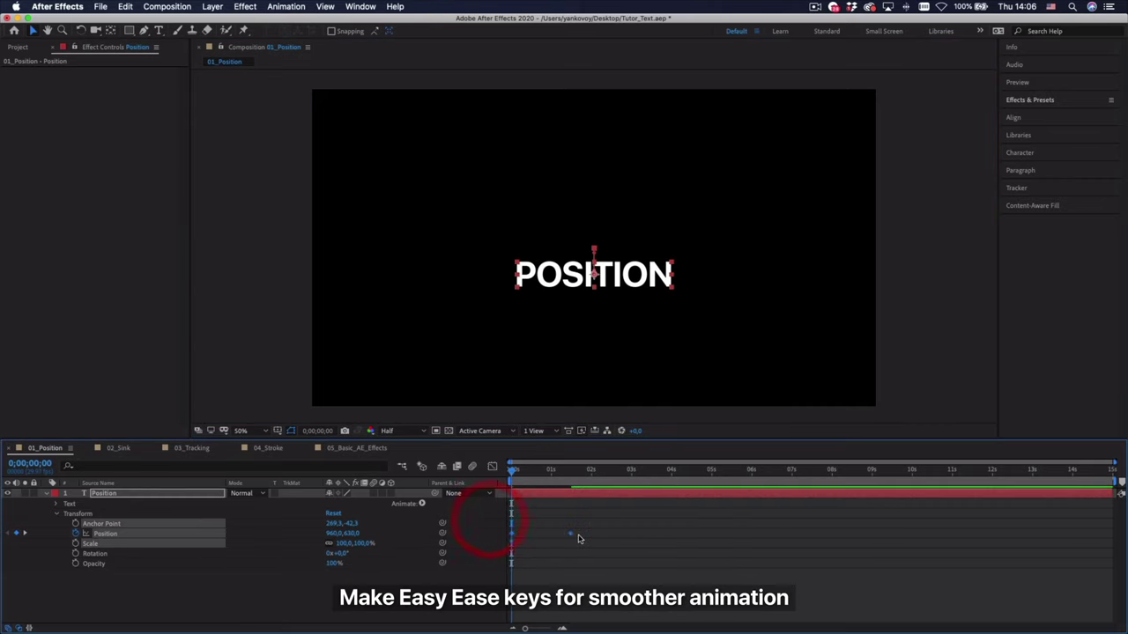
{"action": "right_click", "coordinate": [571, 537]}
{"action": "mouse_move", "coordinate": [670, 622]}
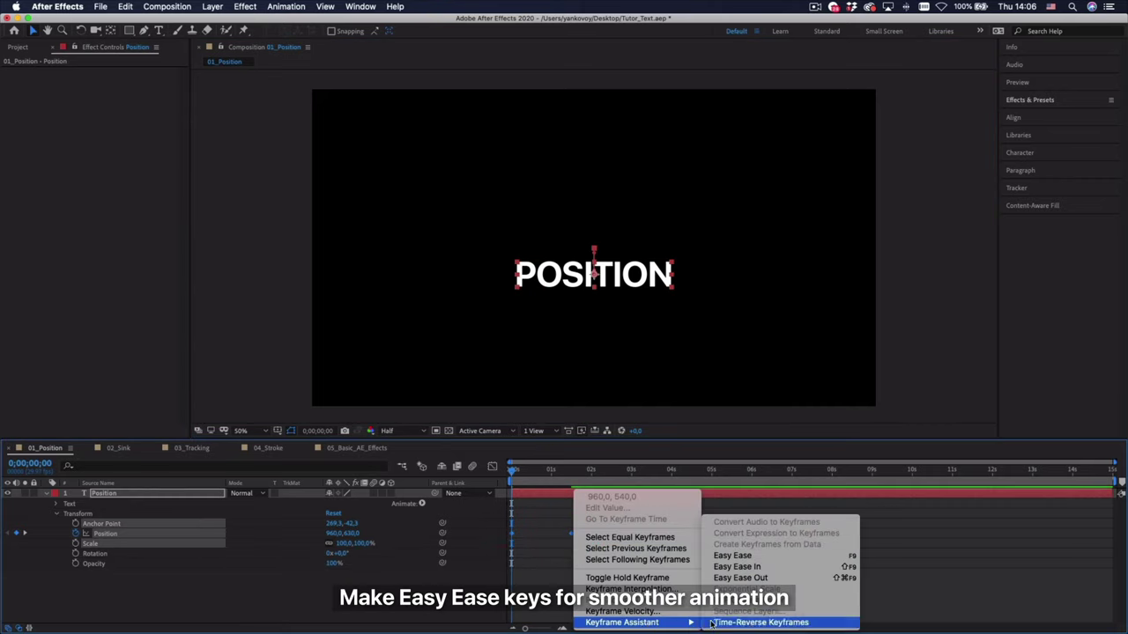
{"action": "left_click", "coordinate": [768, 557]}
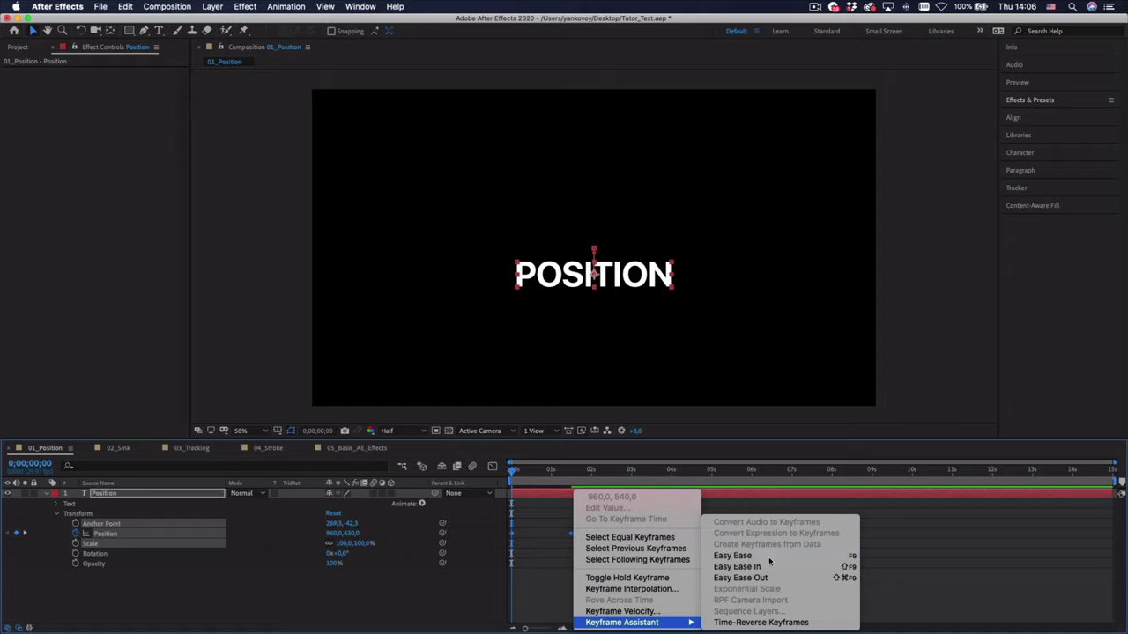
Step: Check the Position speed graph, preview the rise, and return to the 1;15 keyframe
{"action": "left_click_drag", "start_coordinate": [608, 561], "coordinate": [544, 515]}
{"action": "left_click", "coordinate": [491, 465]}
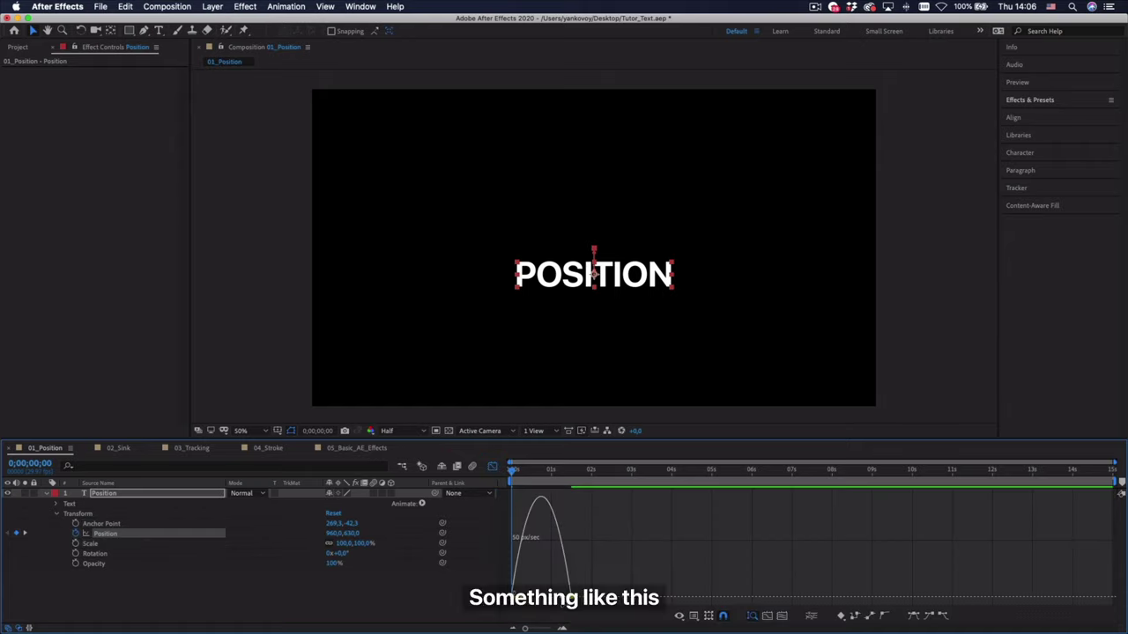
{"action": "left_click", "coordinate": [492, 465]}
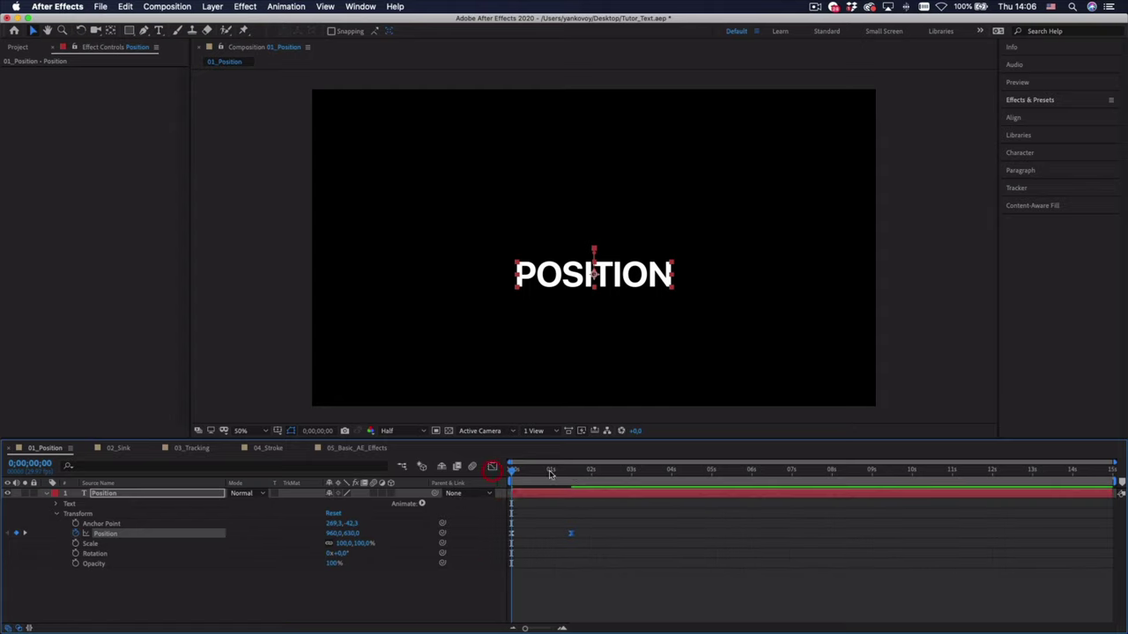
{"action": "left_click", "coordinate": [591, 584]}
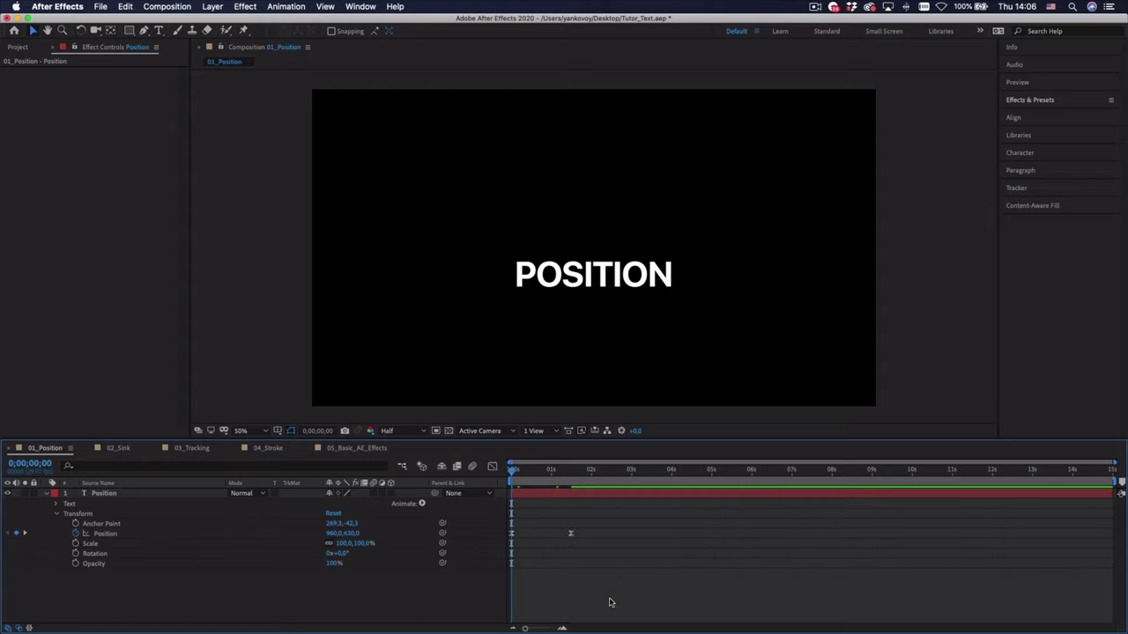
{"action": "key", "text": "space"}
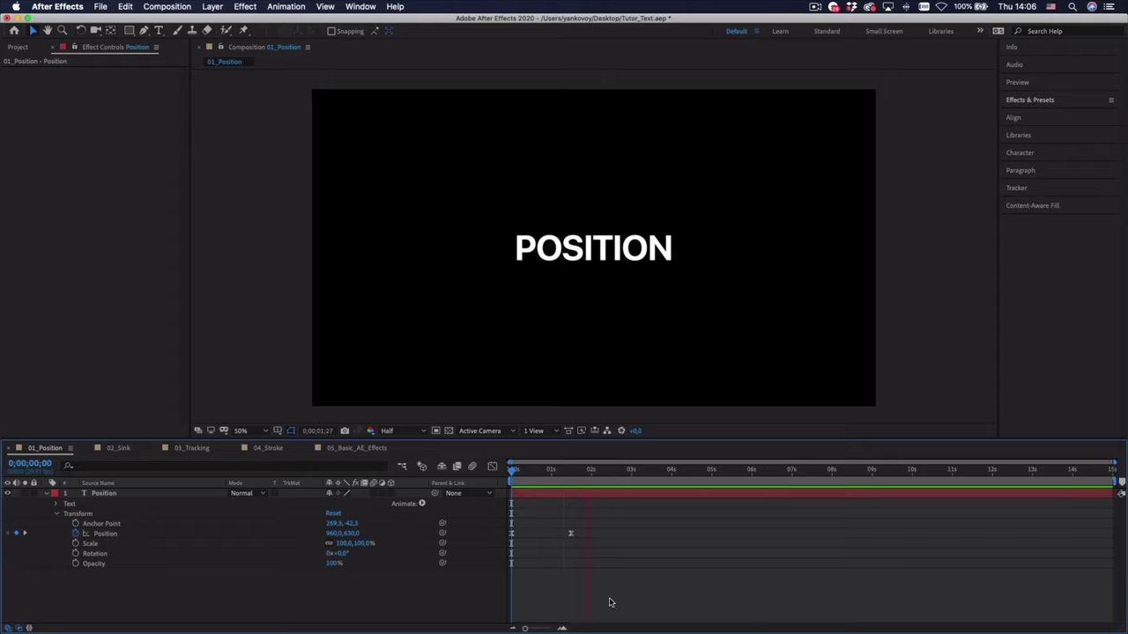
{"action": "key", "text": "space"}
{"action": "left_click_drag", "start_coordinate": [589, 472], "coordinate": [571, 469]}
Step: Keyframe Opacity at 100% at 1;15 and 0% at 0;00, and Easy Ease both keyframes
{"action": "left_click", "coordinate": [75, 563]}
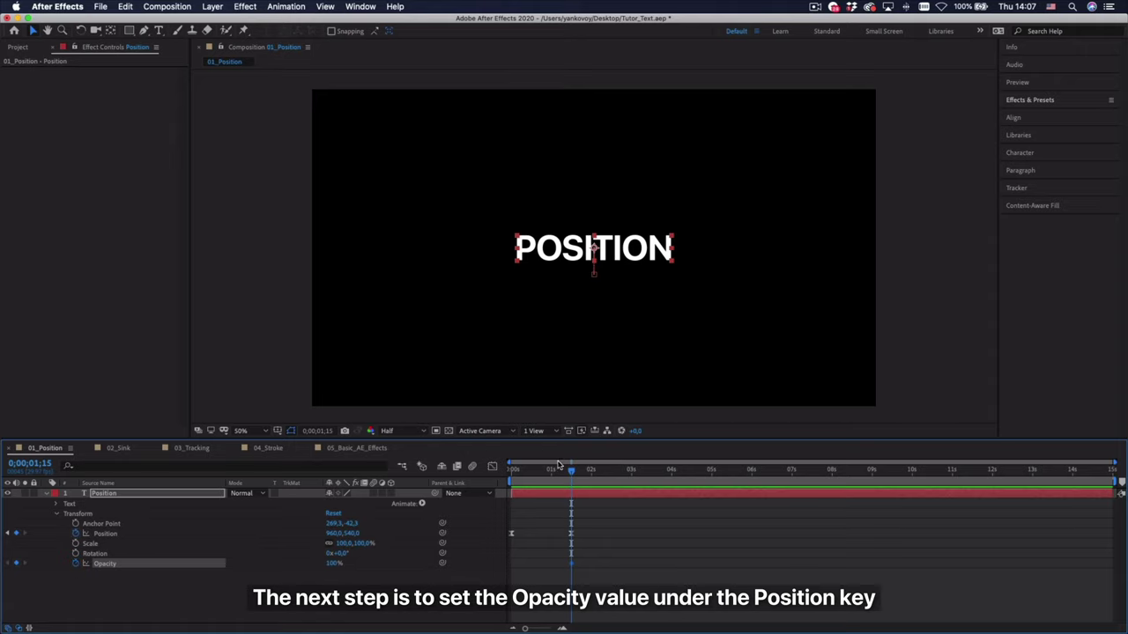
{"action": "left_click_drag", "start_coordinate": [571, 472], "coordinate": [489, 481]}
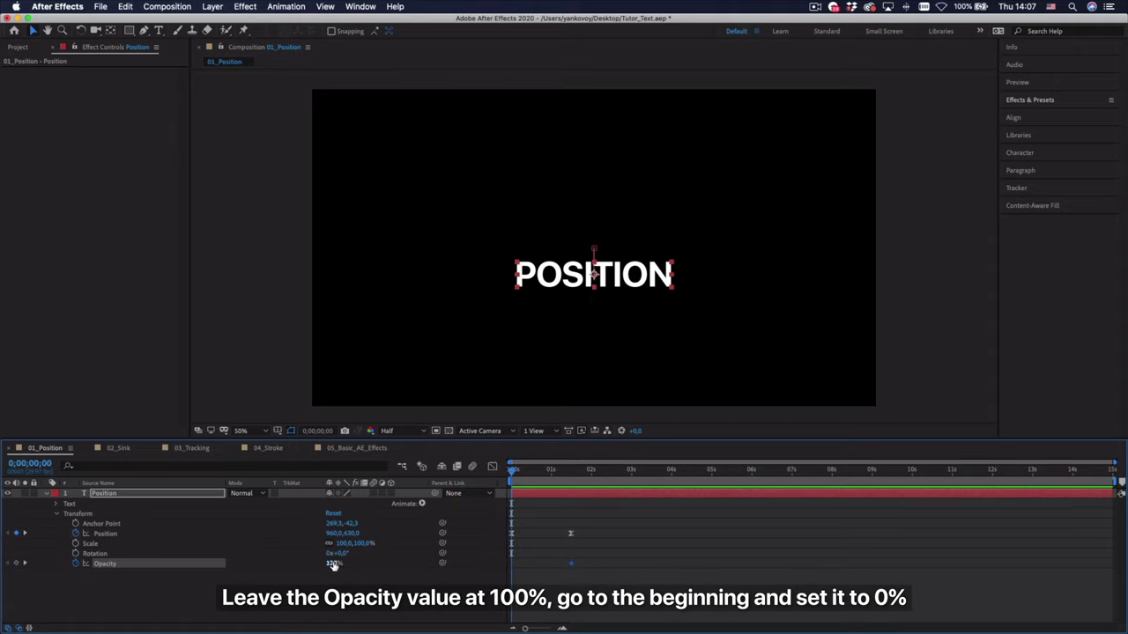
{"action": "key", "text": "Return"}
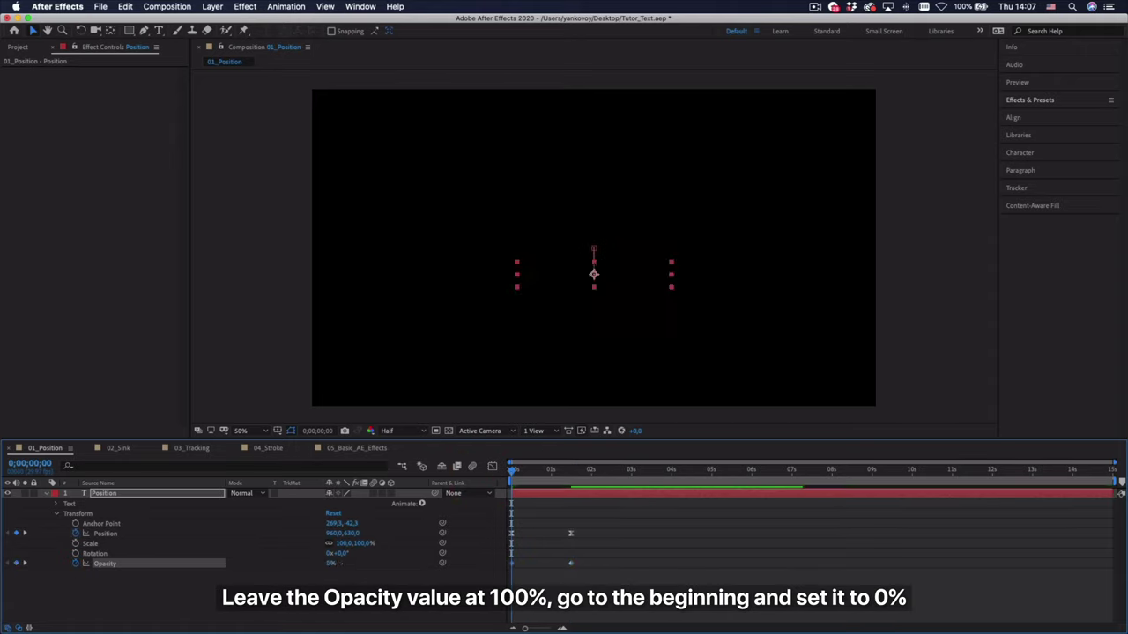
{"action": "left_click_drag", "start_coordinate": [608, 578], "coordinate": [499, 557]}
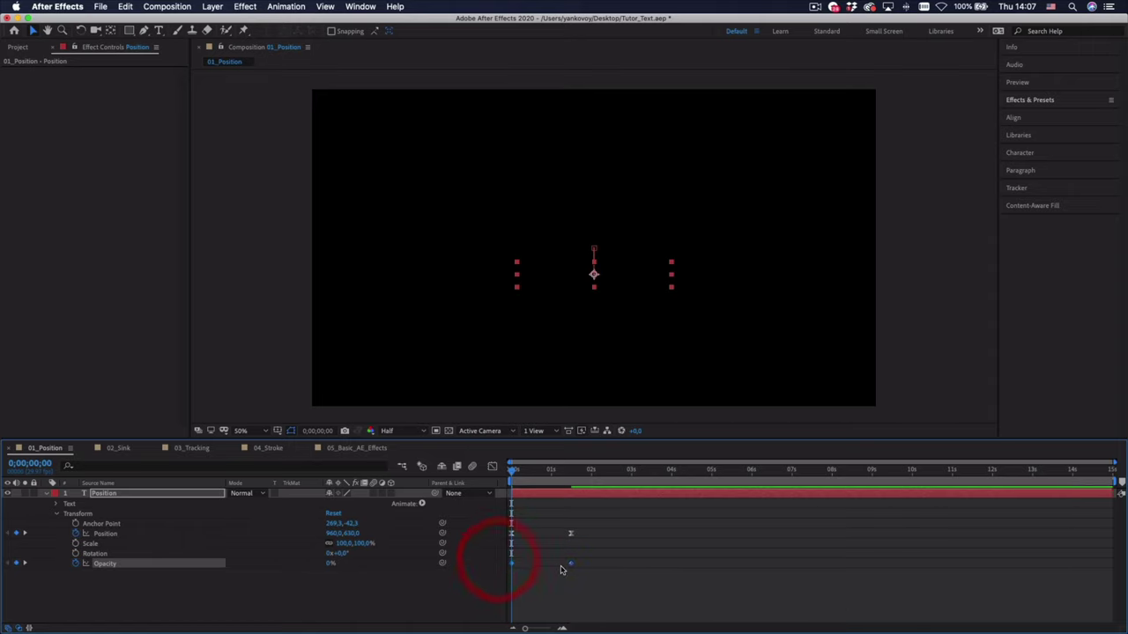
{"action": "right_click", "coordinate": [570, 564]}
{"action": "mouse_move", "coordinate": [634, 622]}
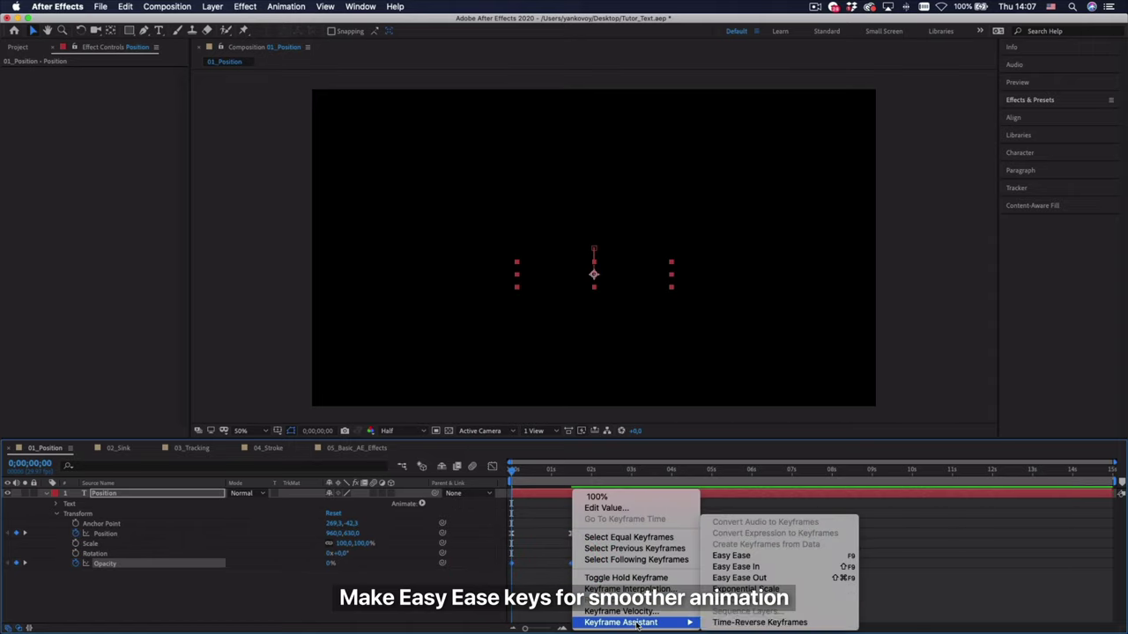
{"action": "left_click", "coordinate": [756, 557]}
Step: Preview the fade-in, then return to the start with the POSITION layer selected
{"action": "left_click", "coordinate": [621, 588]}
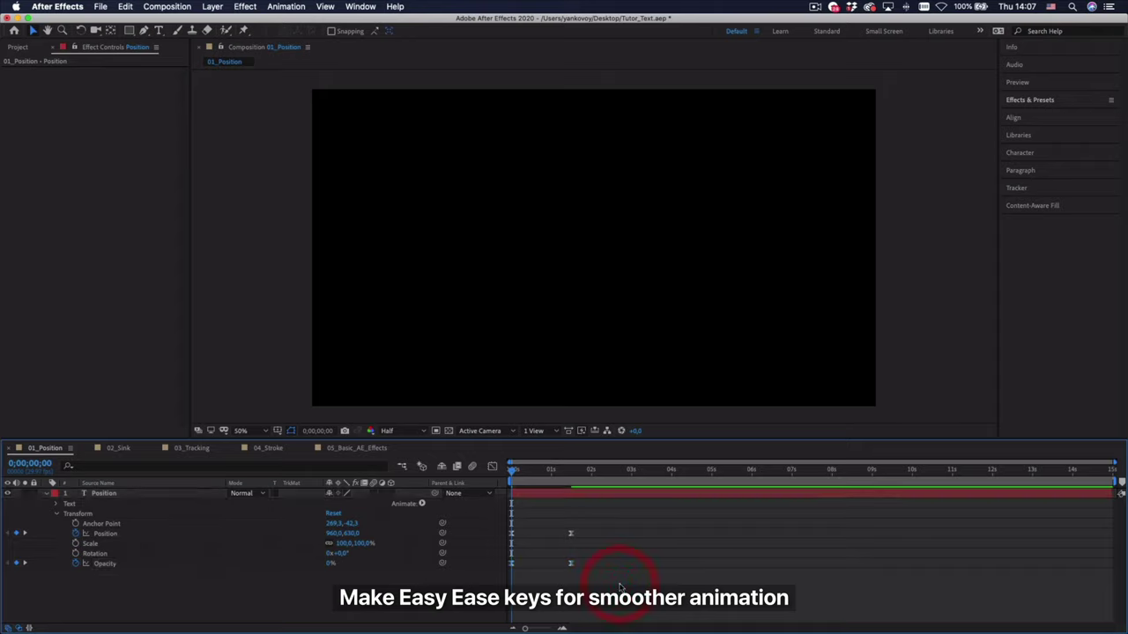
{"action": "key", "text": "space"}
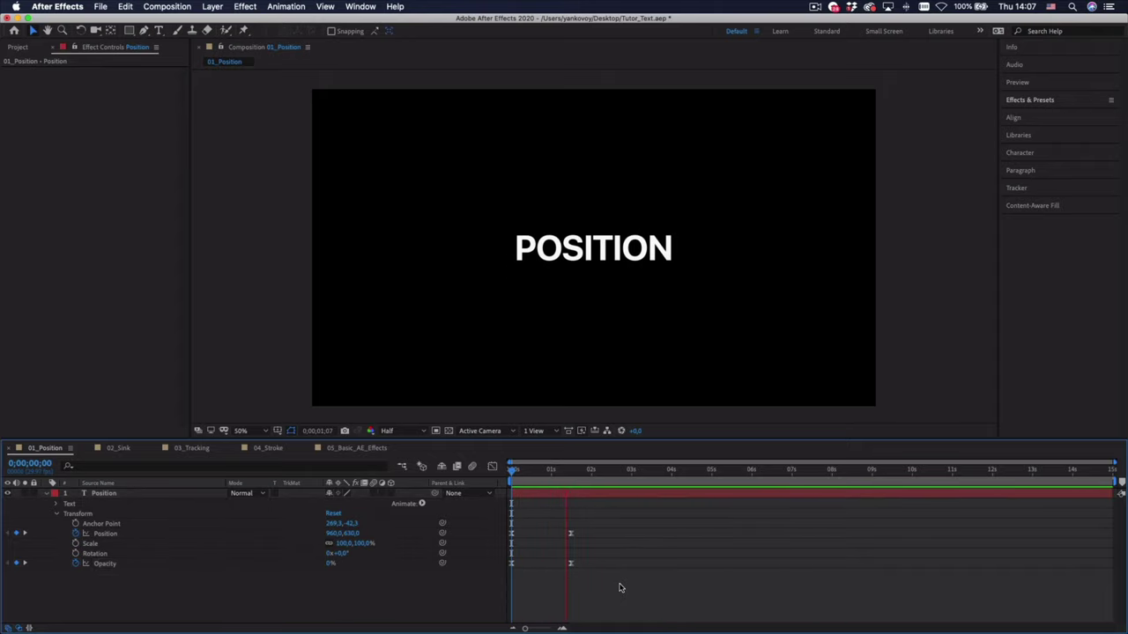
{"action": "key", "text": "space"}
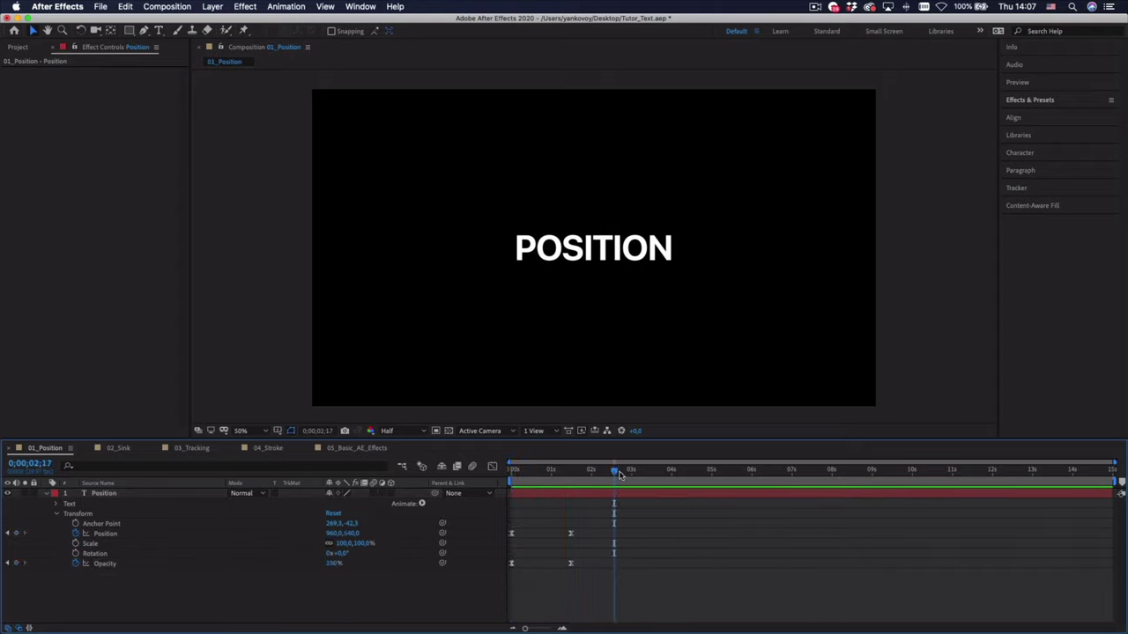
{"action": "left_click_drag", "start_coordinate": [620, 474], "coordinate": [511, 474]}
{"action": "left_click", "coordinate": [490, 503]}
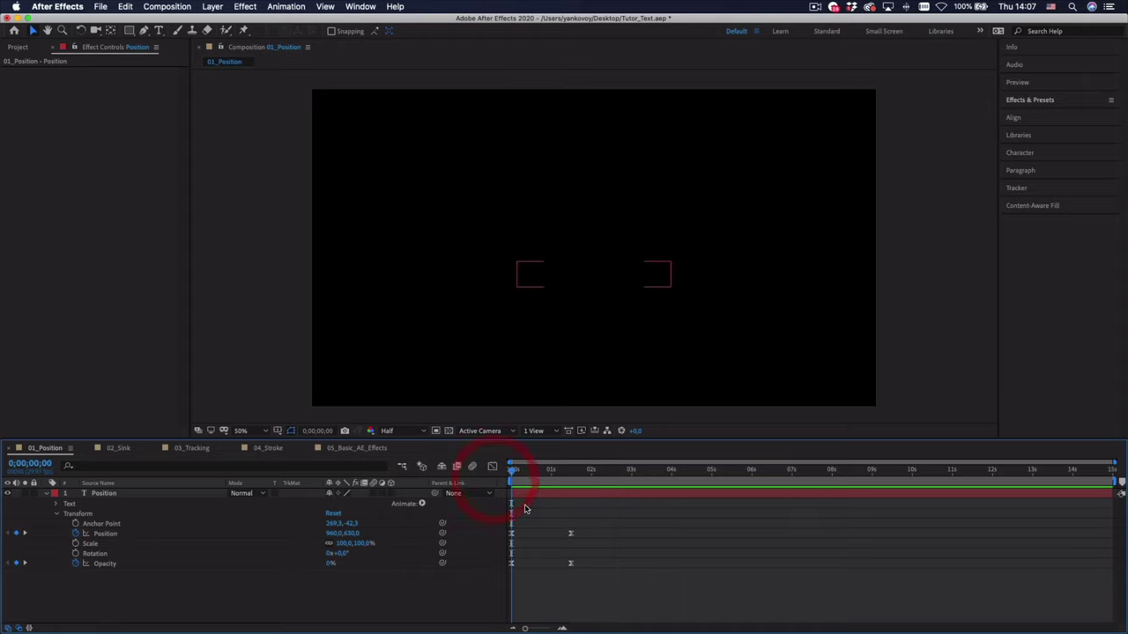
Step: Apply the Fill effect to the POSITION layer from Effects & Presets
{"action": "left_click", "coordinate": [527, 495]}
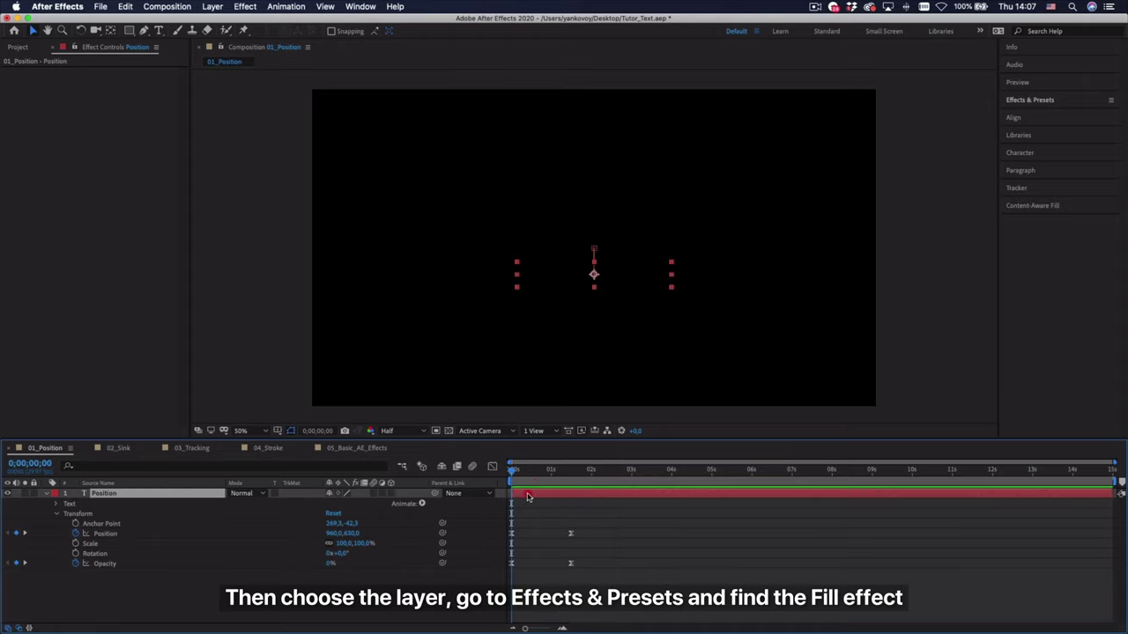
{"action": "left_click", "coordinate": [1027, 100]}
{"action": "left_click", "coordinate": [1035, 116]}
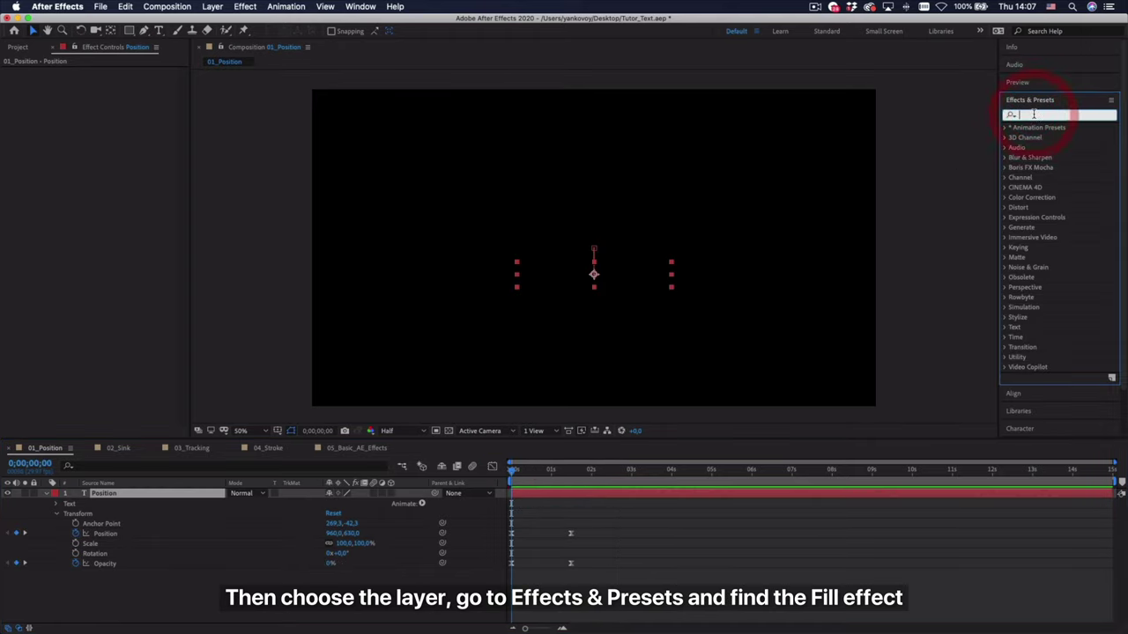
{"action": "type", "text": "fill"}
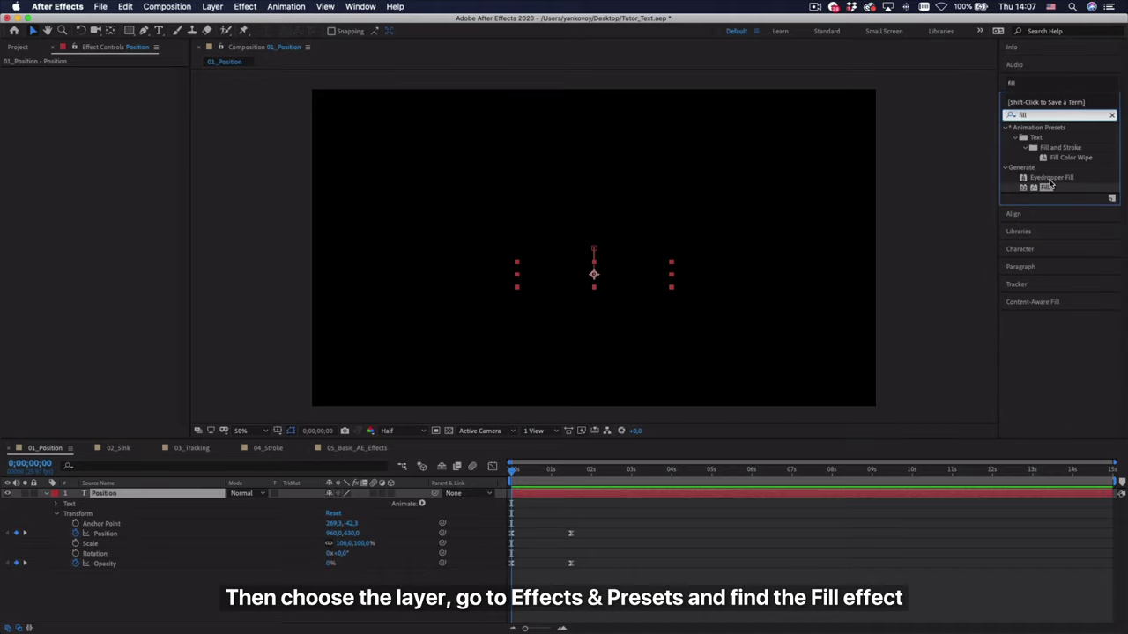
{"action": "double_click", "coordinate": [1046, 187]}
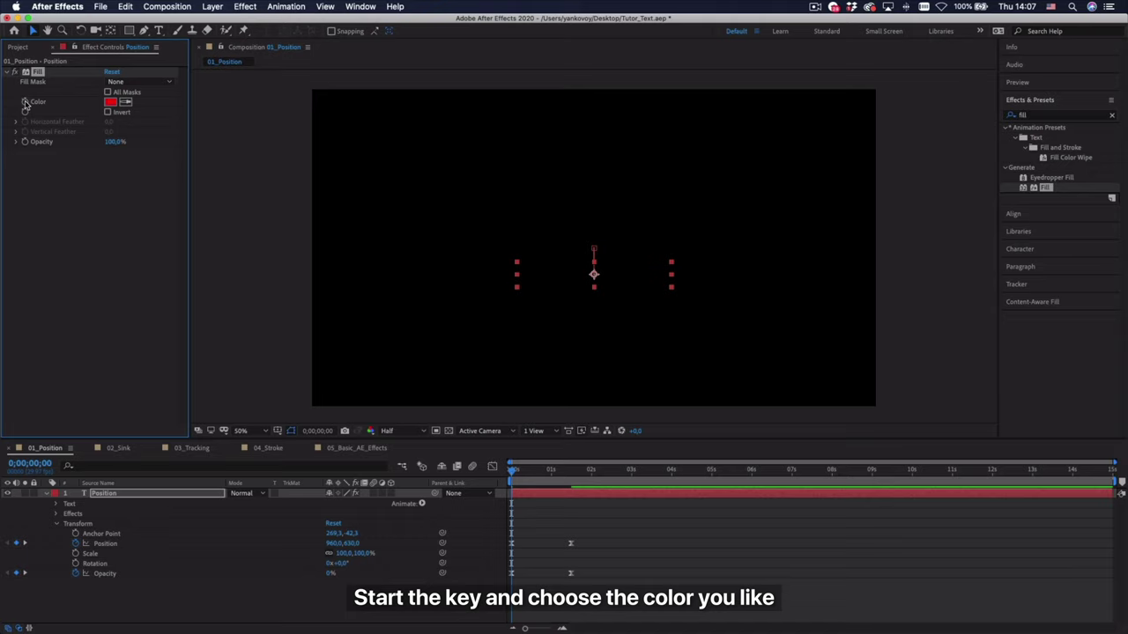
Step: Set the Fill colour to blue 00AEFF and scrub to check the blue fade-in
{"action": "left_click", "coordinate": [110, 102]}
{"action": "left_click_drag", "start_coordinate": [390, 208], "coordinate": [391, 263]}
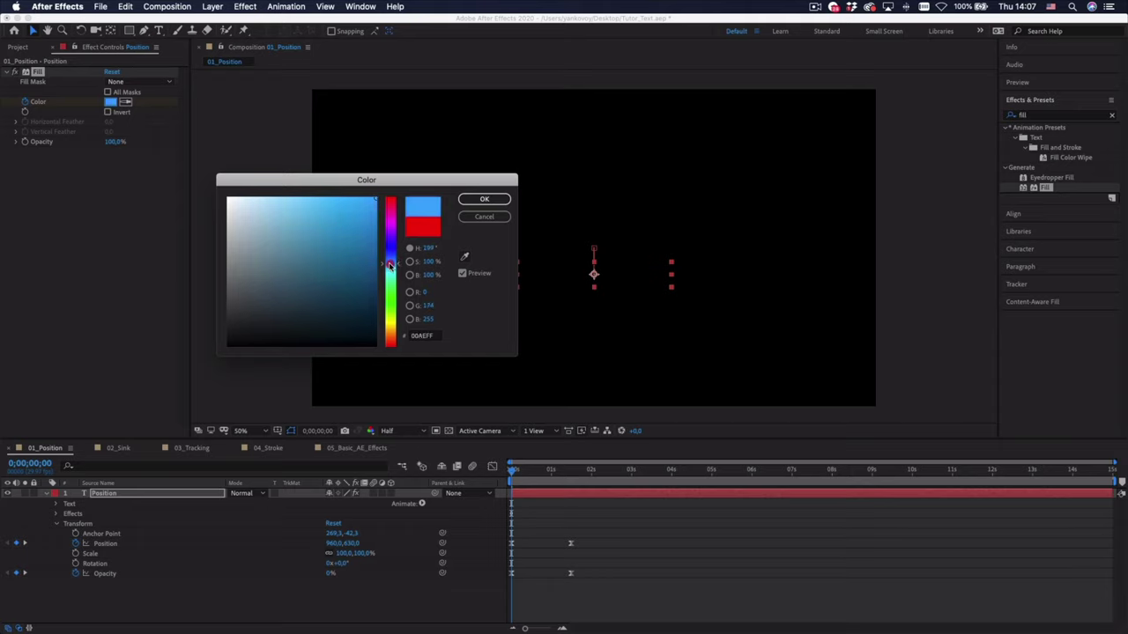
{"action": "left_click", "coordinate": [484, 200]}
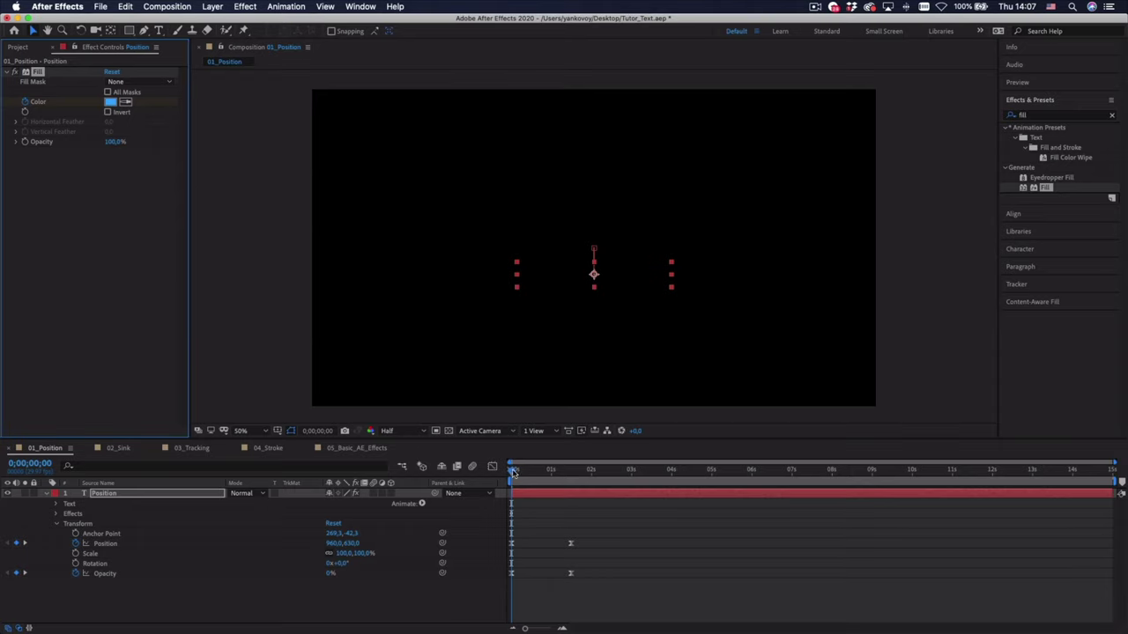
{"action": "left_click_drag", "start_coordinate": [514, 474], "coordinate": [554, 473]}
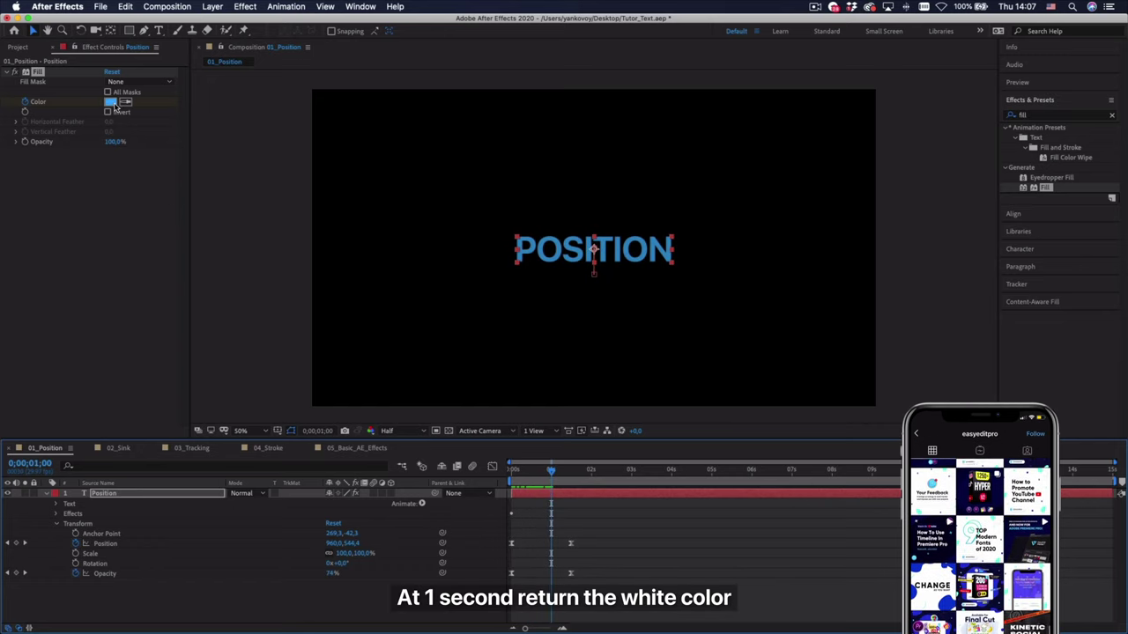
Step: Set the Fill colour back to white at the 1-second mark
{"action": "left_click", "coordinate": [112, 103]}
{"action": "left_click_drag", "start_coordinate": [231, 202], "coordinate": [210, 185]}
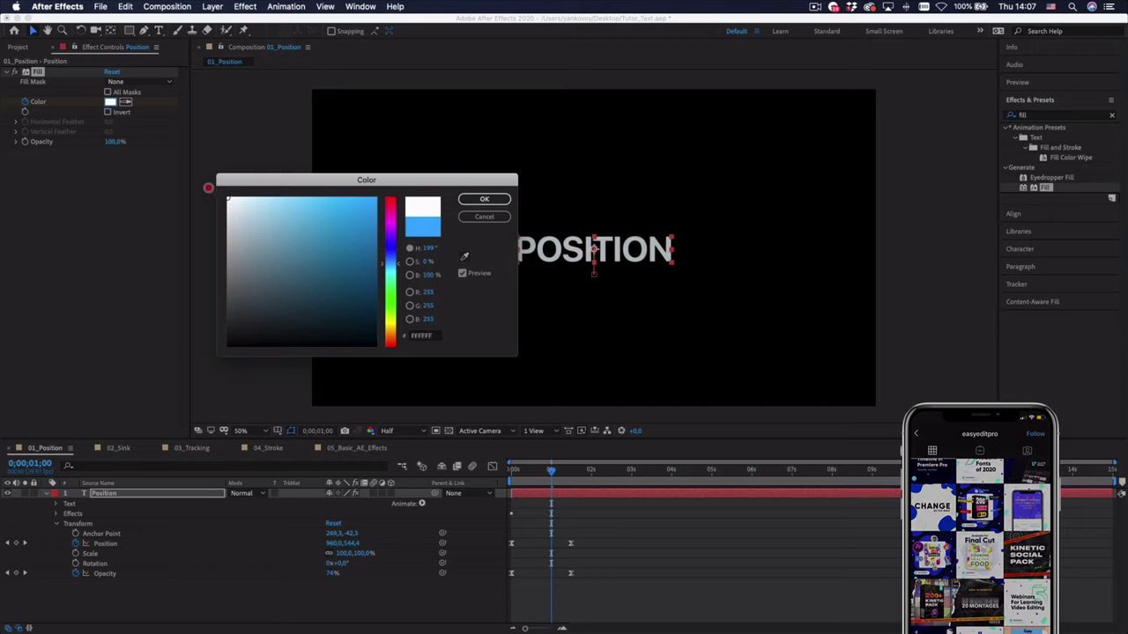
{"action": "left_click", "coordinate": [473, 200]}
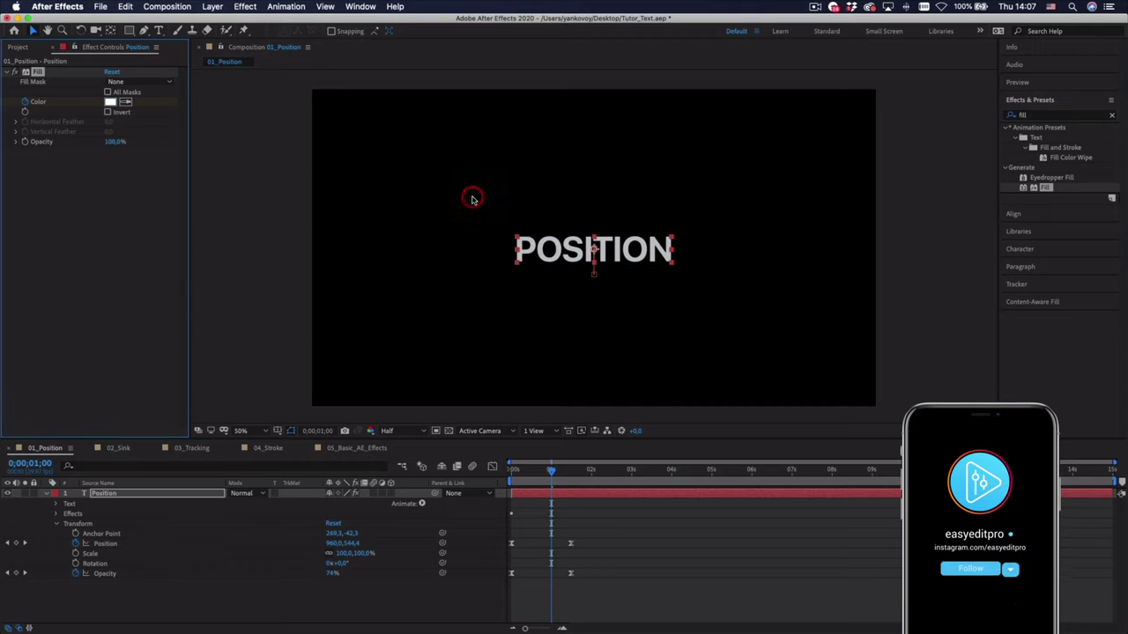
Step: Easy Ease POSITION's Color, Position and Opacity keyframes and preview from the start
{"action": "key", "text": "u"}
{"action": "left_click", "coordinate": [568, 521]}
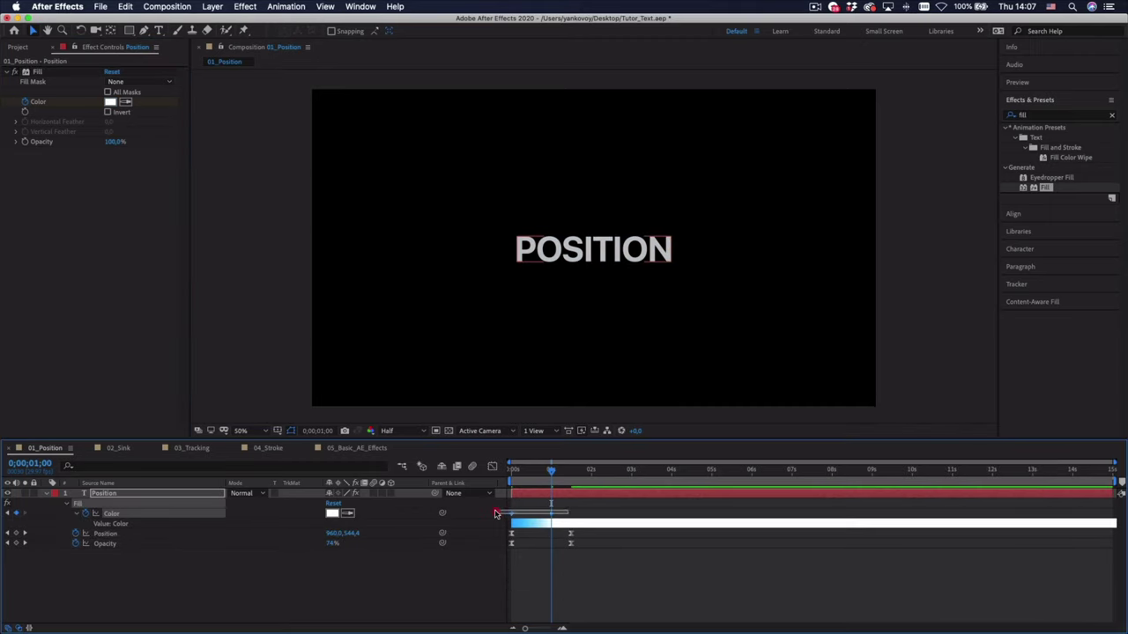
{"action": "left_click", "coordinate": [498, 515]}
{"action": "right_click", "coordinate": [549, 520]}
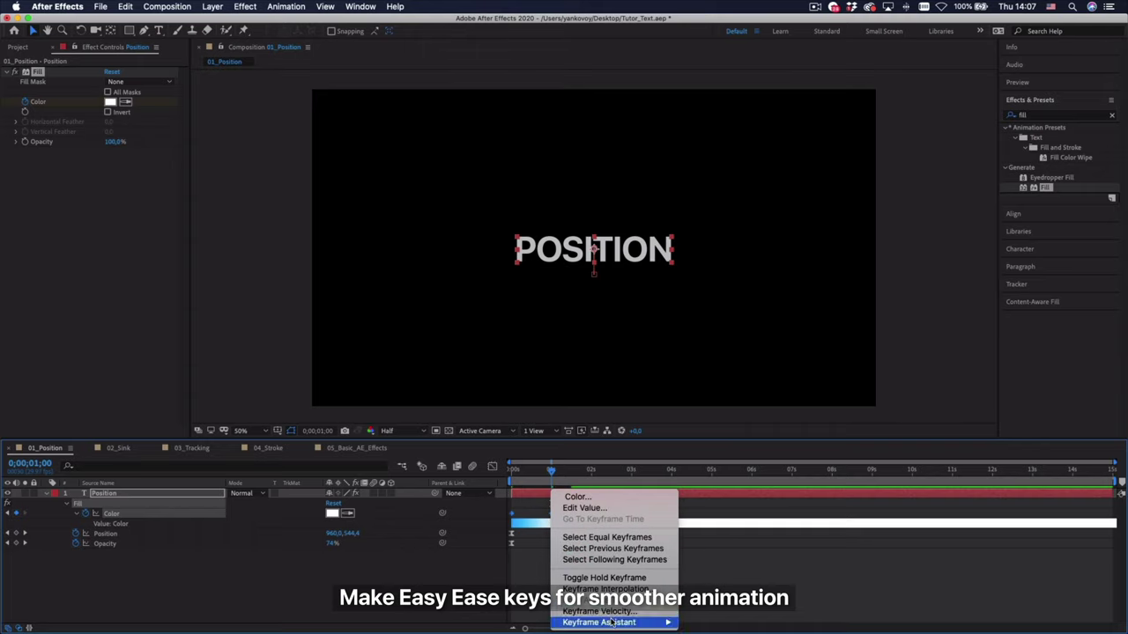
{"action": "mouse_move", "coordinate": [627, 622]}
{"action": "left_click", "coordinate": [721, 555]}
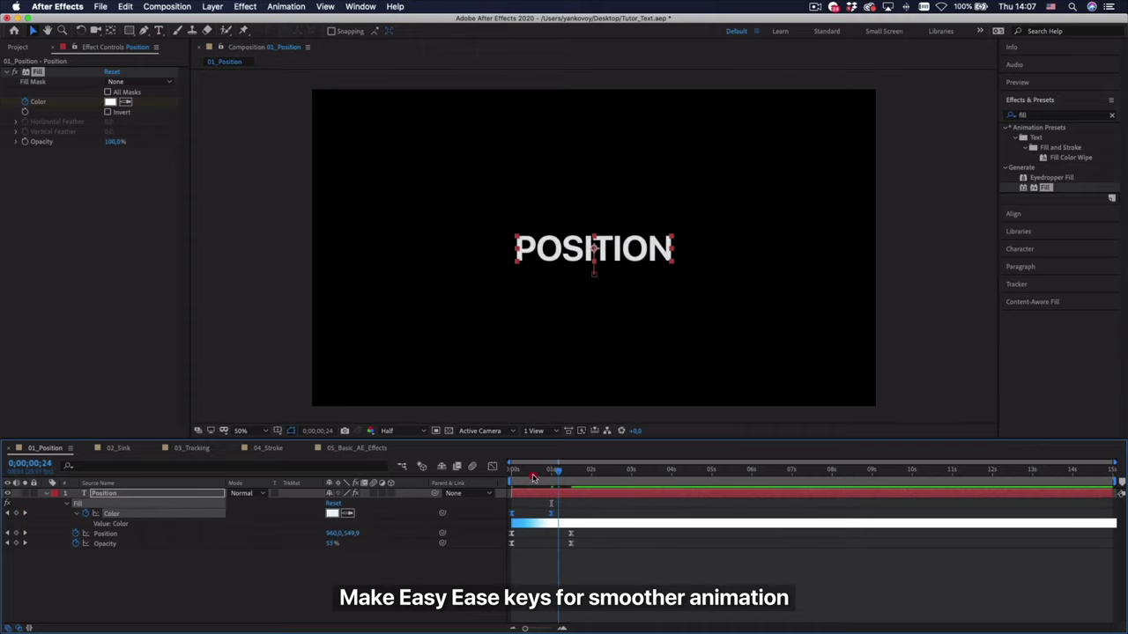
{"action": "key", "text": "Home"}
{"action": "left_click", "coordinate": [590, 592]}
{"action": "key", "text": "space"}
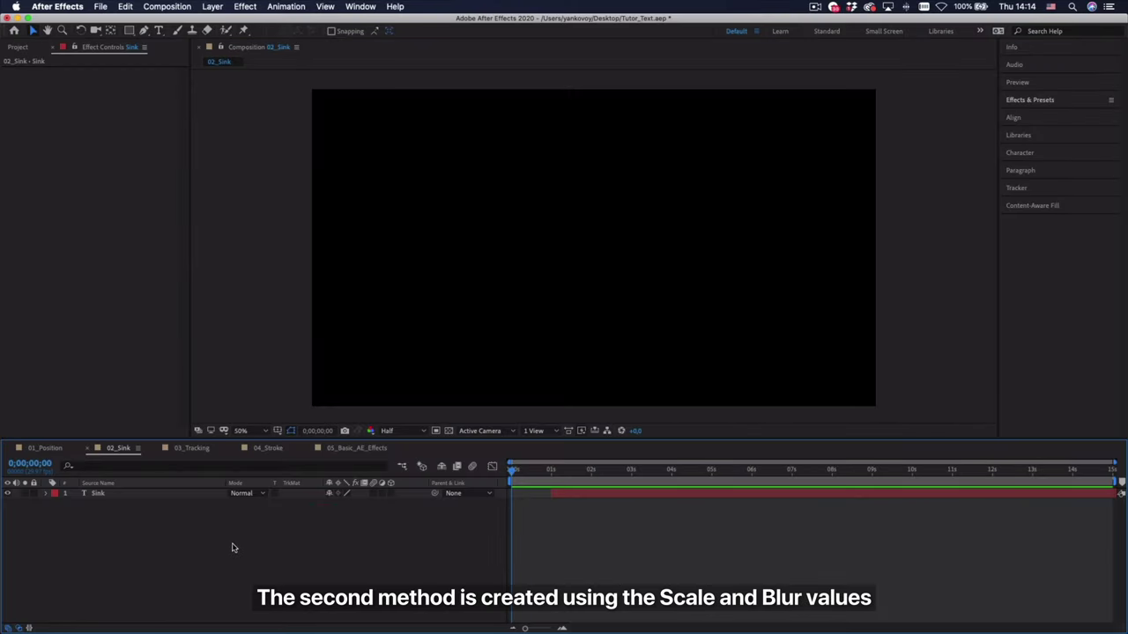
Step: Keyframe Sink's Scale at 100% at 2;15 and 110% at 1;00
{"action": "left_click", "coordinate": [45, 497]}
{"action": "left_click_drag", "start_coordinate": [517, 473], "coordinate": [615, 485]}
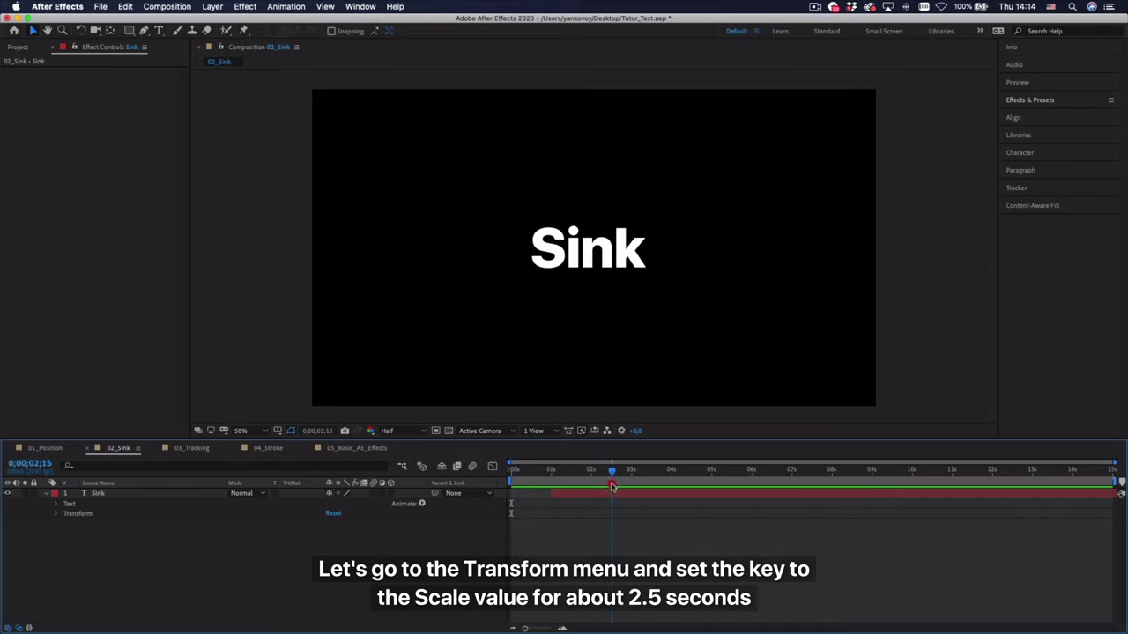
{"action": "left_click", "coordinate": [55, 515]}
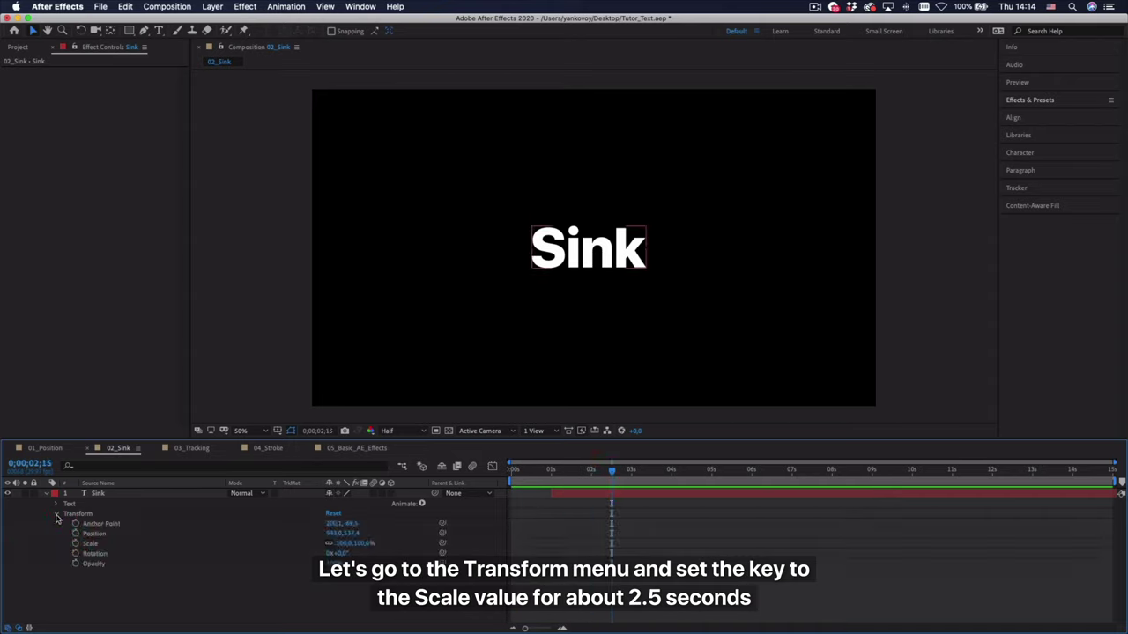
{"action": "left_click", "coordinate": [76, 543]}
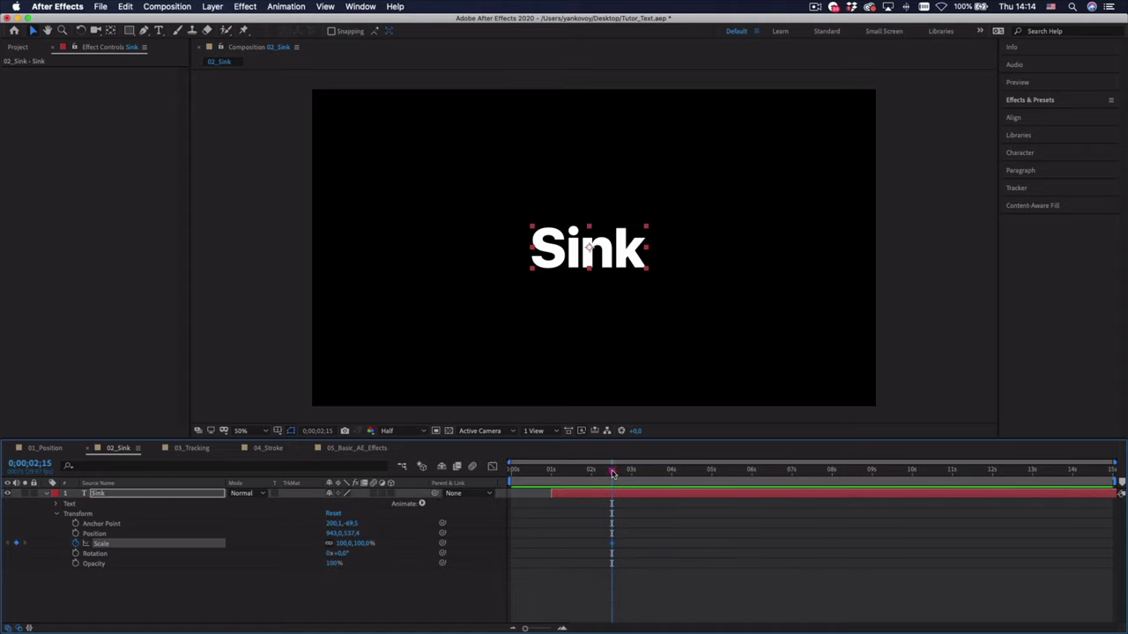
{"action": "left_click_drag", "start_coordinate": [615, 476], "coordinate": [562, 478]}
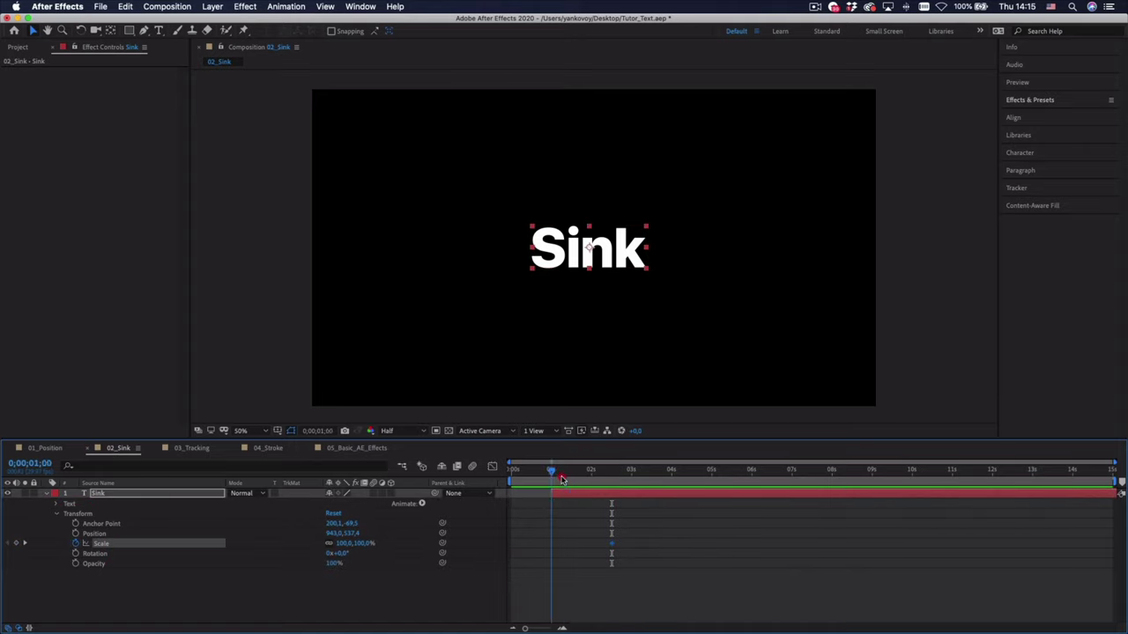
{"action": "left_click", "coordinate": [343, 544]}
{"action": "type", "text": "110"}
{"action": "key", "text": "Return"}
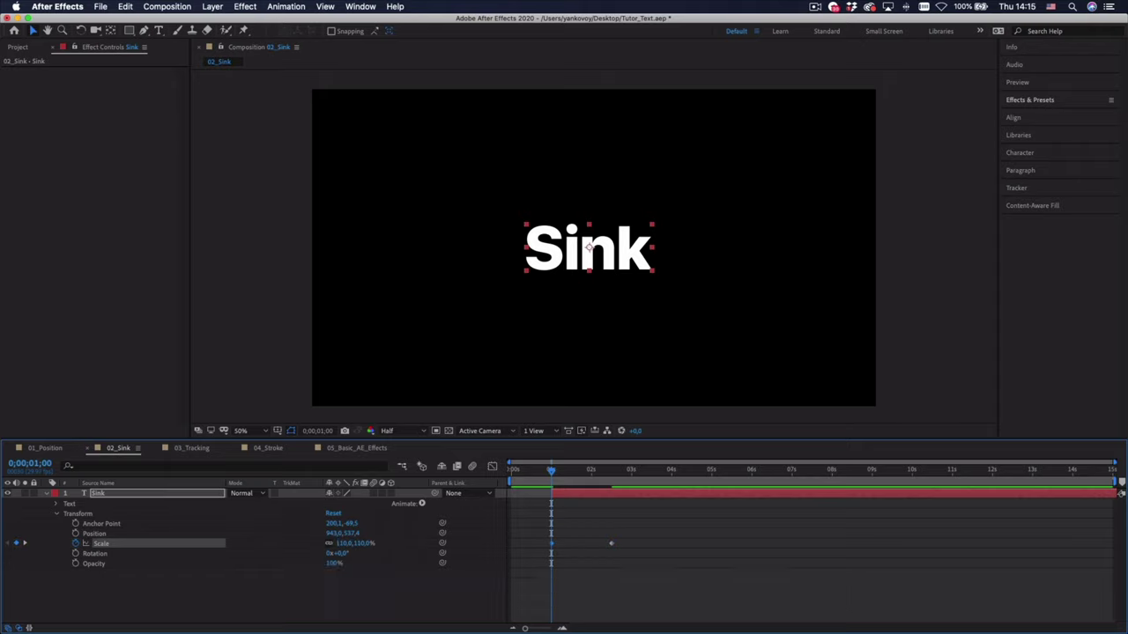
{"action": "left_click", "coordinate": [340, 544]}
Step: Change the 1-second Scale keyframe to 115% and Easy Ease both Scale keyframes
{"action": "type", "text": "115"}
{"action": "key", "text": "Return"}
{"action": "left_click_drag", "start_coordinate": [637, 559], "coordinate": [539, 529]}
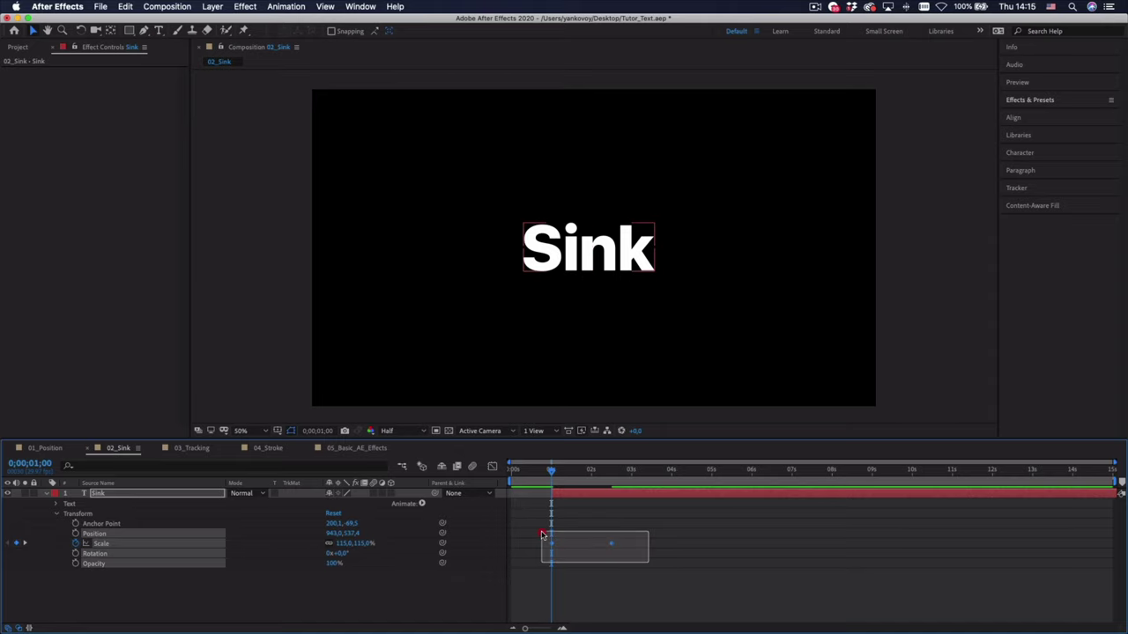
{"action": "right_click", "coordinate": [612, 546]}
{"action": "mouse_move", "coordinate": [675, 622]}
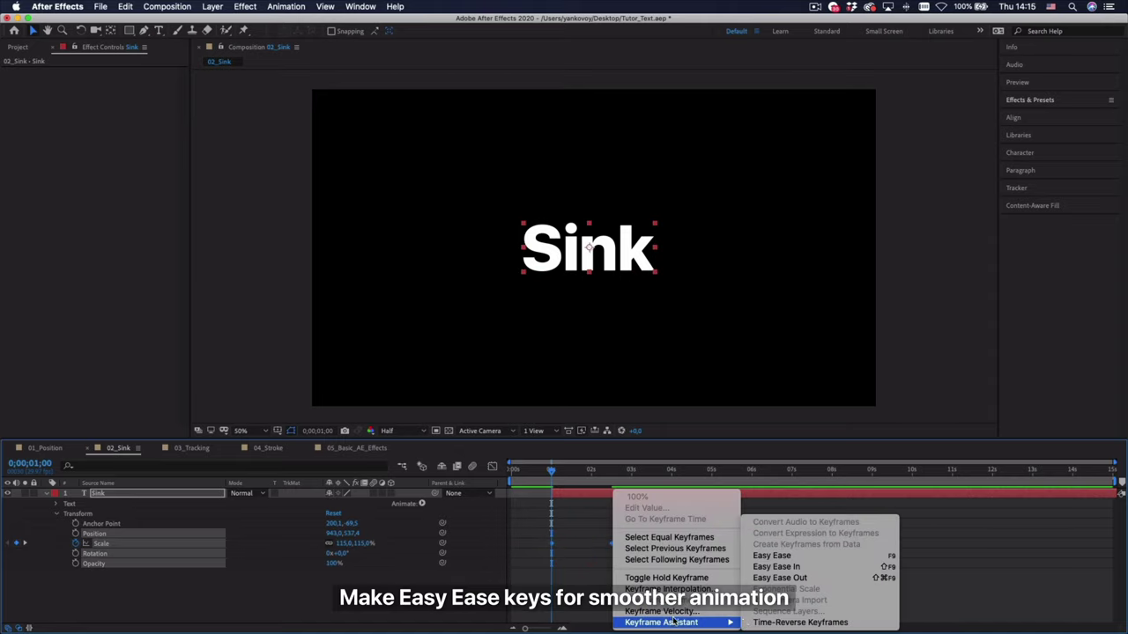
{"action": "left_click", "coordinate": [787, 557]}
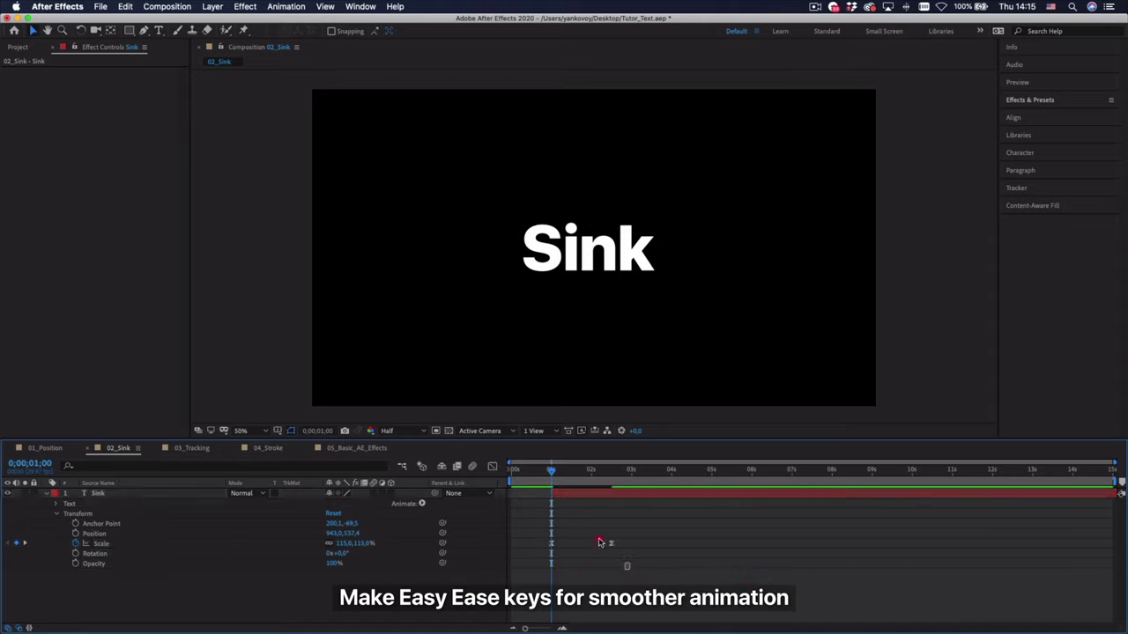
Step: Lengthen the ease into the final Scale keyframe in the speed graph, then preview
{"action": "left_click", "coordinate": [490, 468]}
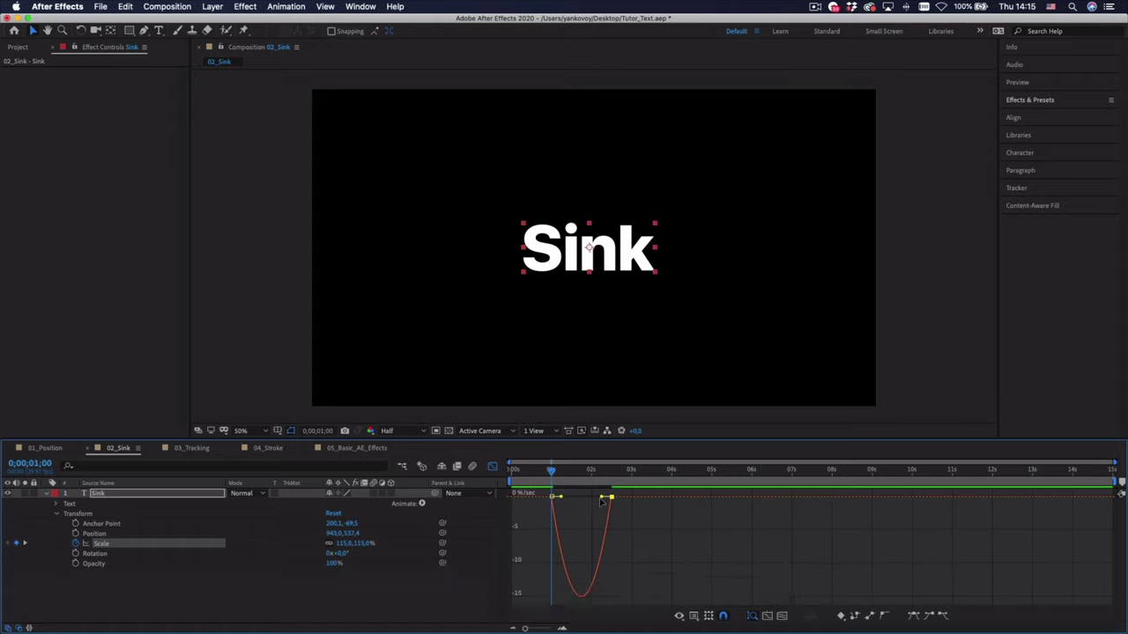
{"action": "left_click_drag", "start_coordinate": [606, 499], "coordinate": [554, 501]}
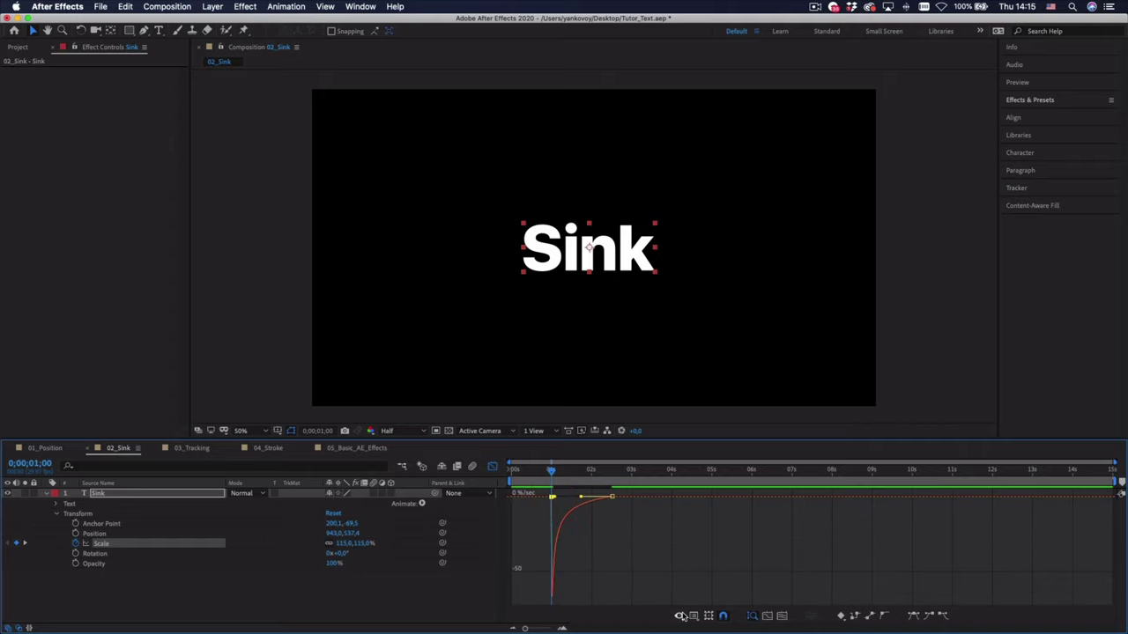
{"action": "left_click", "coordinate": [493, 468]}
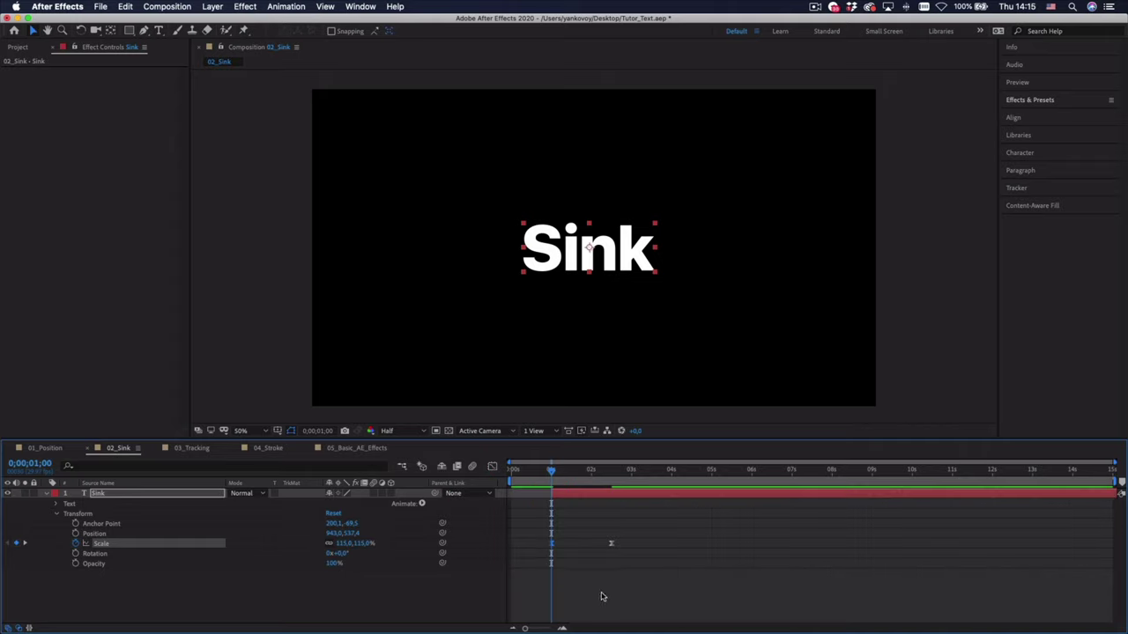
{"action": "key", "text": "space"}
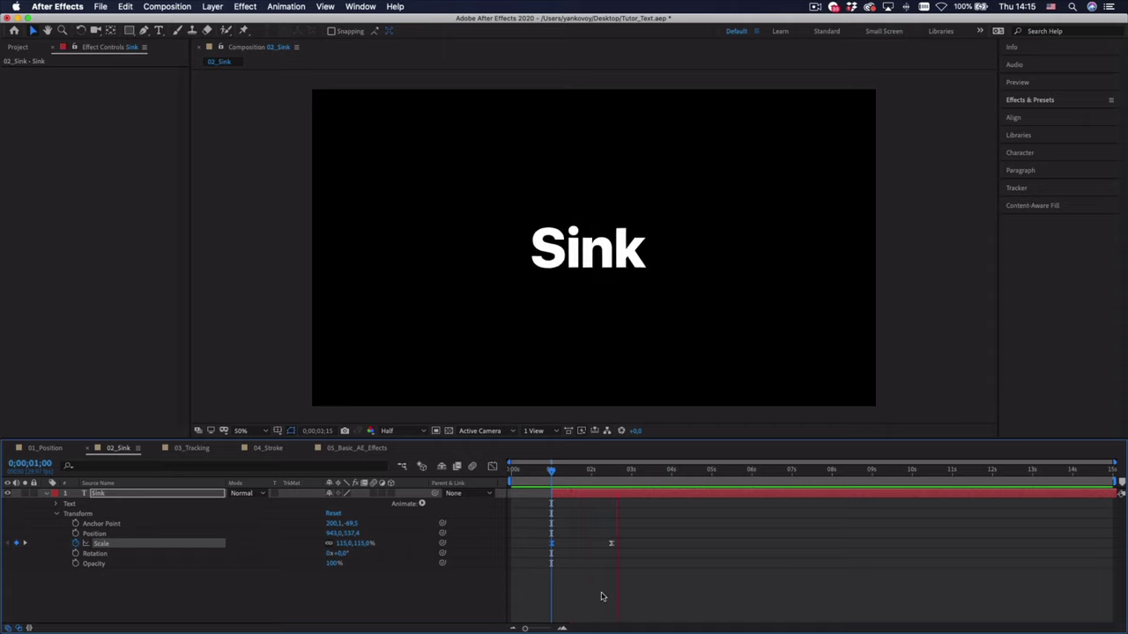
{"action": "key", "text": "space"}
{"action": "left_click_drag", "start_coordinate": [629, 473], "coordinate": [552, 471]}
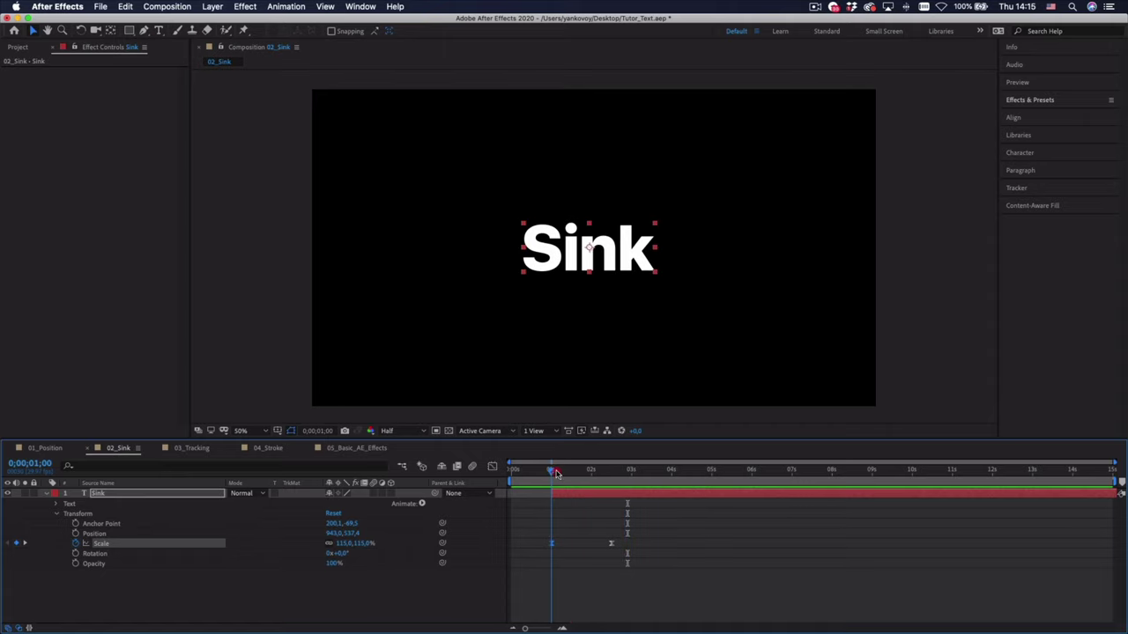
{"action": "left_click", "coordinate": [1038, 101]}
Step: Apply Gaussian Blur to the Sink layer, found by searching 'ga'
{"action": "left_click", "coordinate": [1031, 116]}
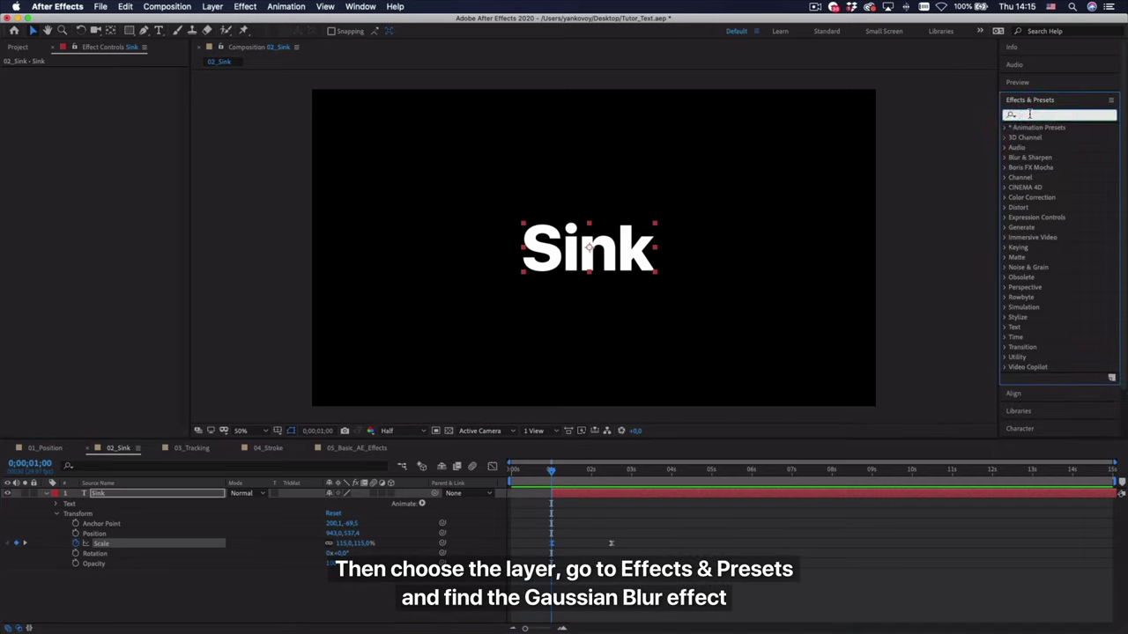
{"action": "type", "text": "ga"}
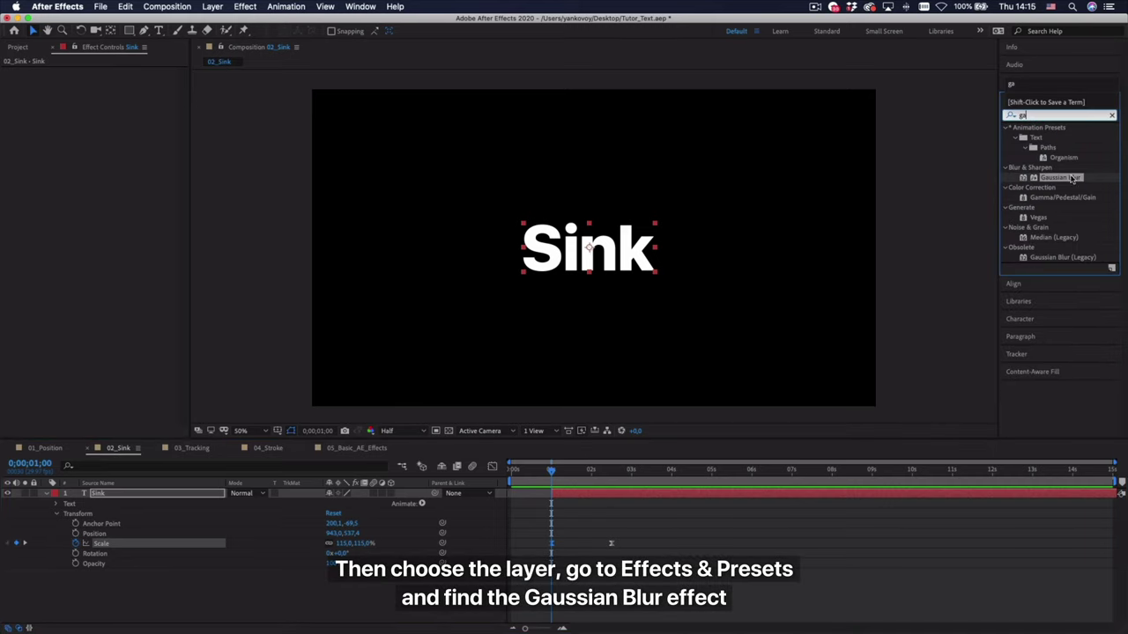
{"action": "double_click", "coordinate": [1071, 178]}
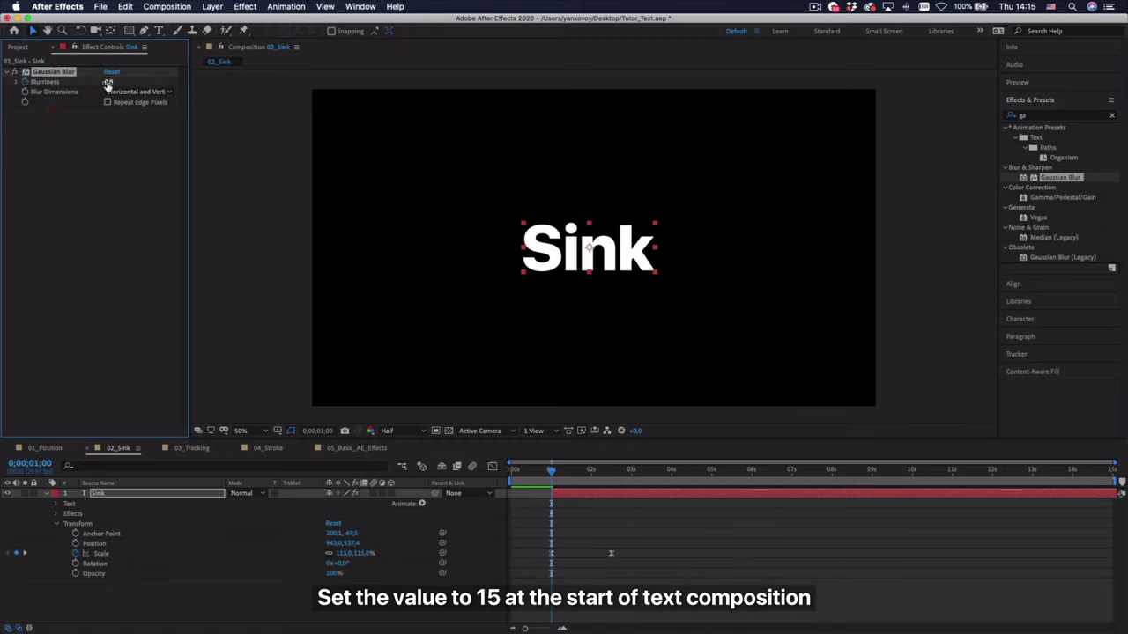
Step: Keyframe Blurriness at 15 at 1;00 and 0 at 1;10
{"action": "left_click", "coordinate": [109, 82]}
{"action": "key", "text": "Return"}
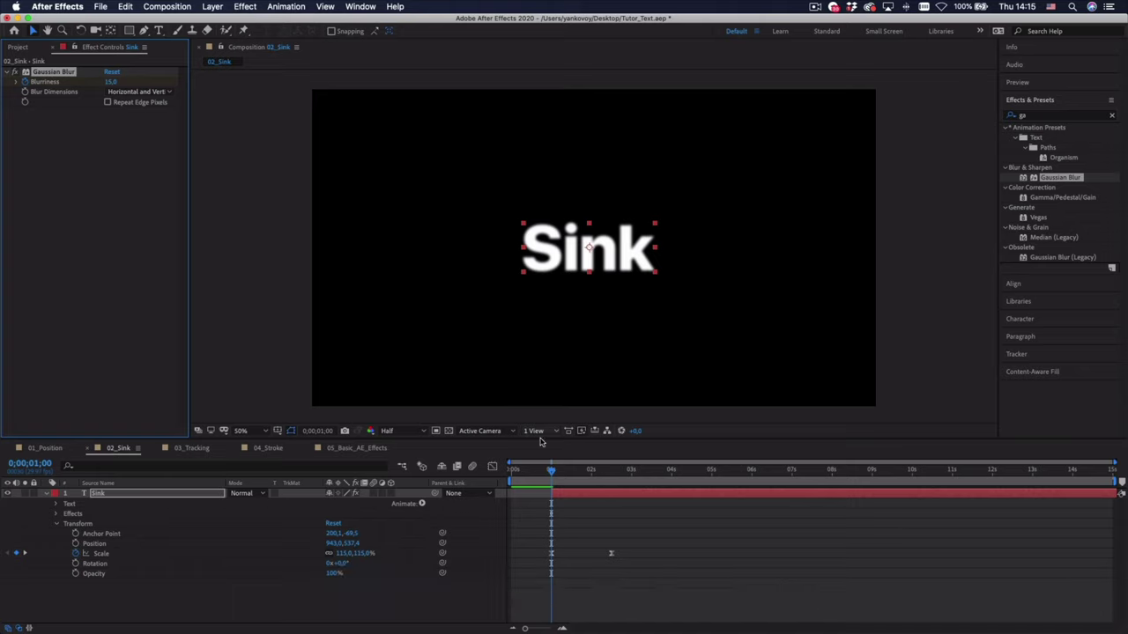
{"action": "left_click_drag", "start_coordinate": [552, 472], "coordinate": [565, 471]}
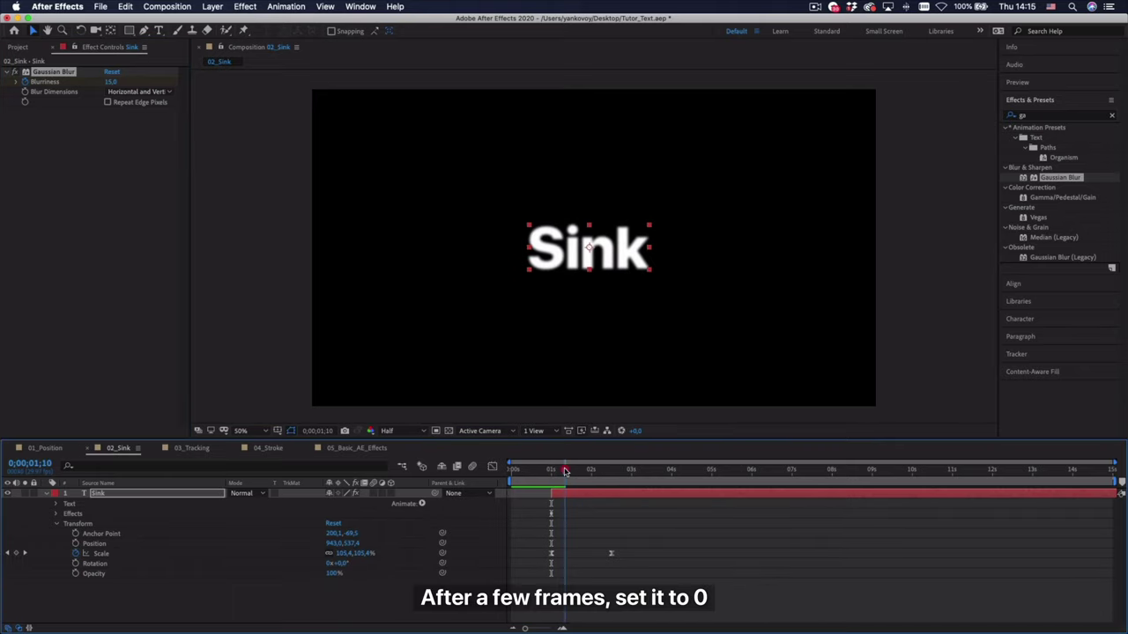
{"action": "left_click", "coordinate": [112, 82]}
{"action": "type", "text": "0"}
{"action": "key", "text": "Return"}
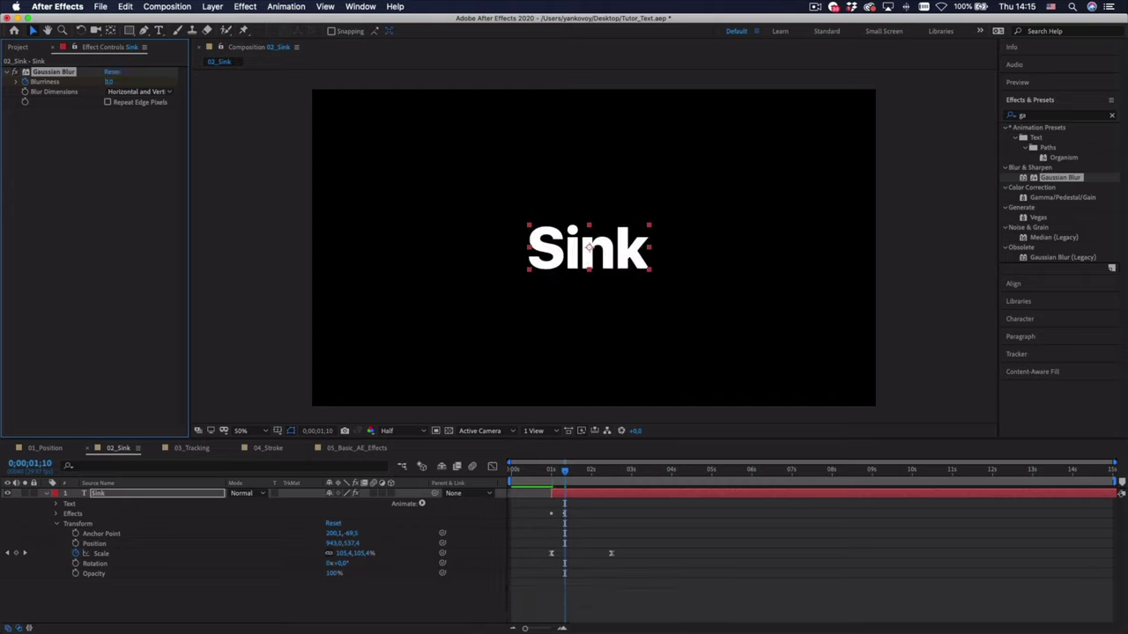
{"action": "left_click_drag", "start_coordinate": [565, 473], "coordinate": [492, 476]}
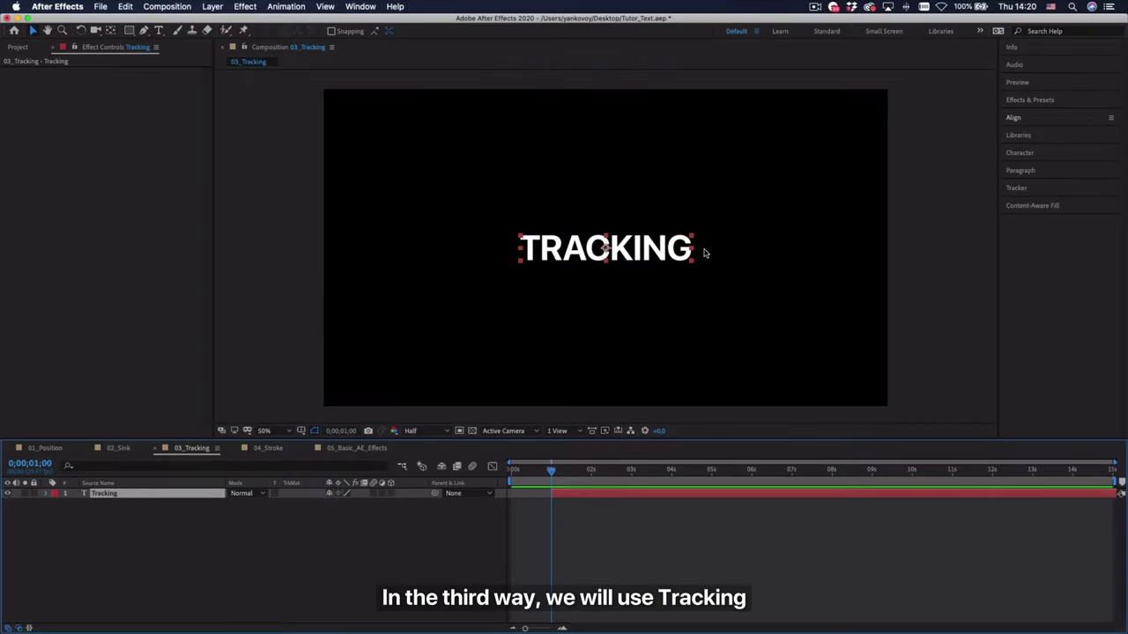
Step: Set TRACKING's tracking to 600 in the Character panel, then select and expand its layer
{"action": "left_click", "coordinate": [1018, 152]}
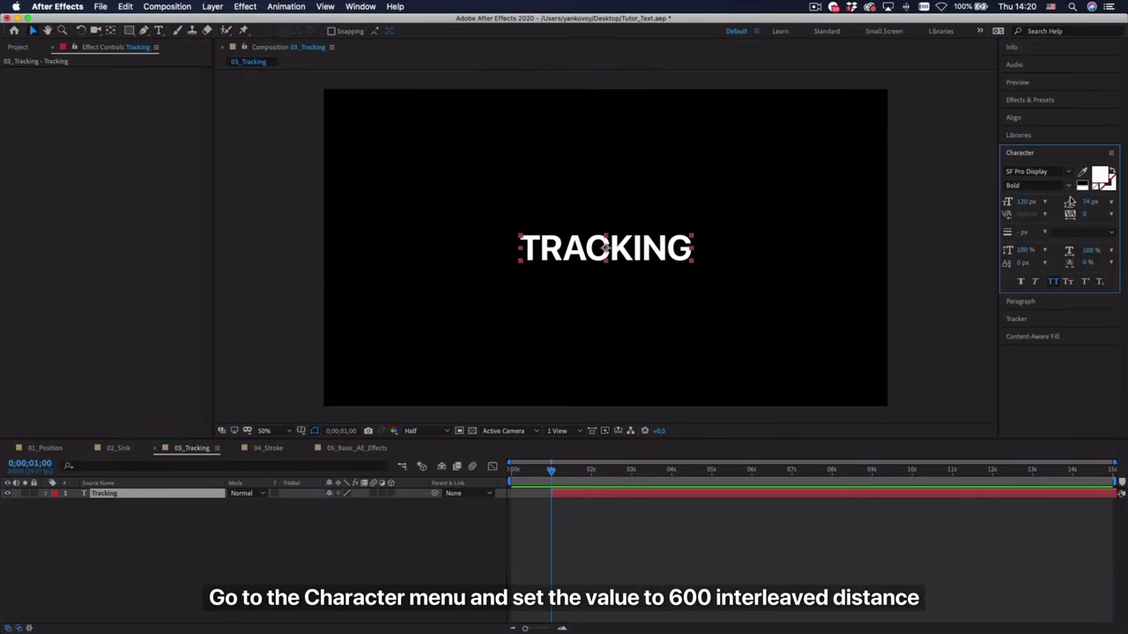
{"action": "left_click", "coordinate": [1085, 215]}
{"action": "type", "text": "60"}
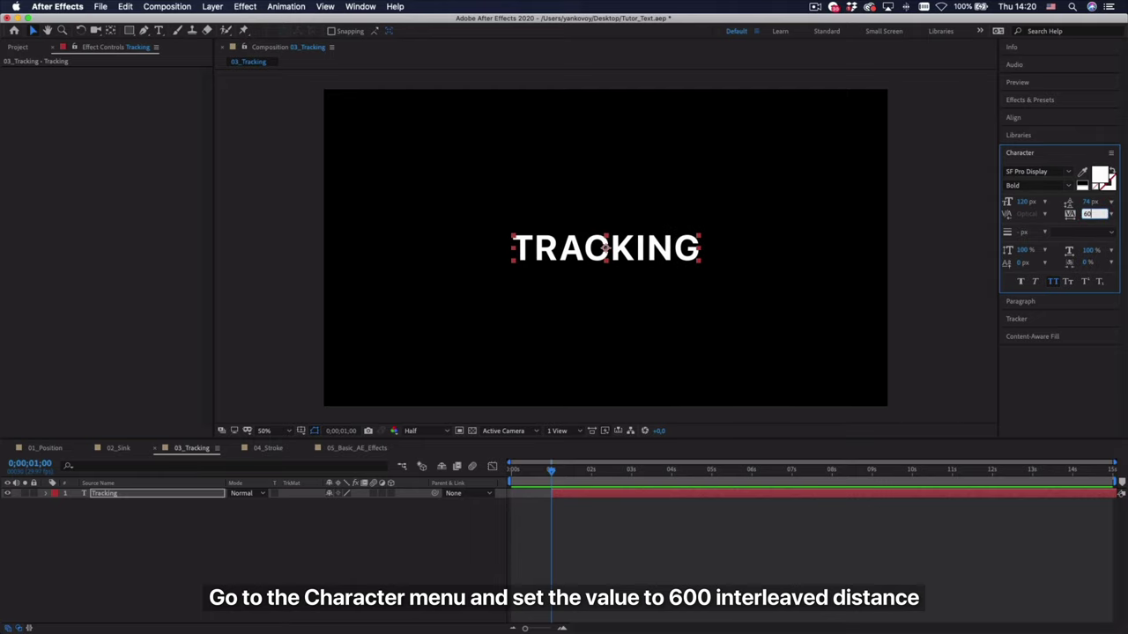
{"action": "type", "text": "0"}
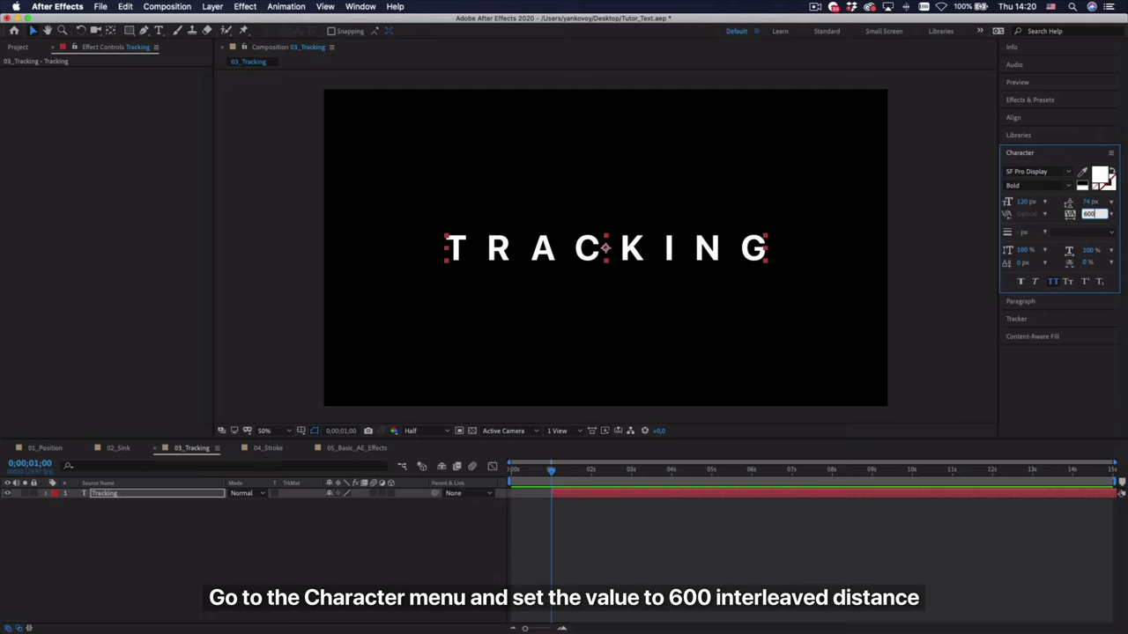
{"action": "left_click", "coordinate": [978, 201]}
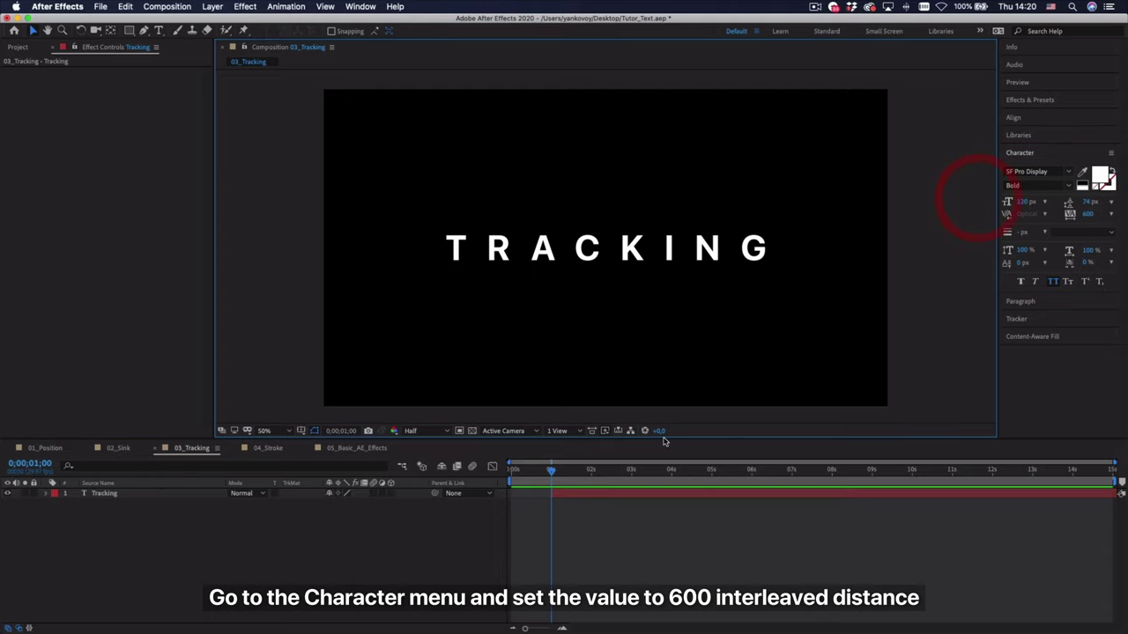
{"action": "left_click", "coordinate": [566, 491]}
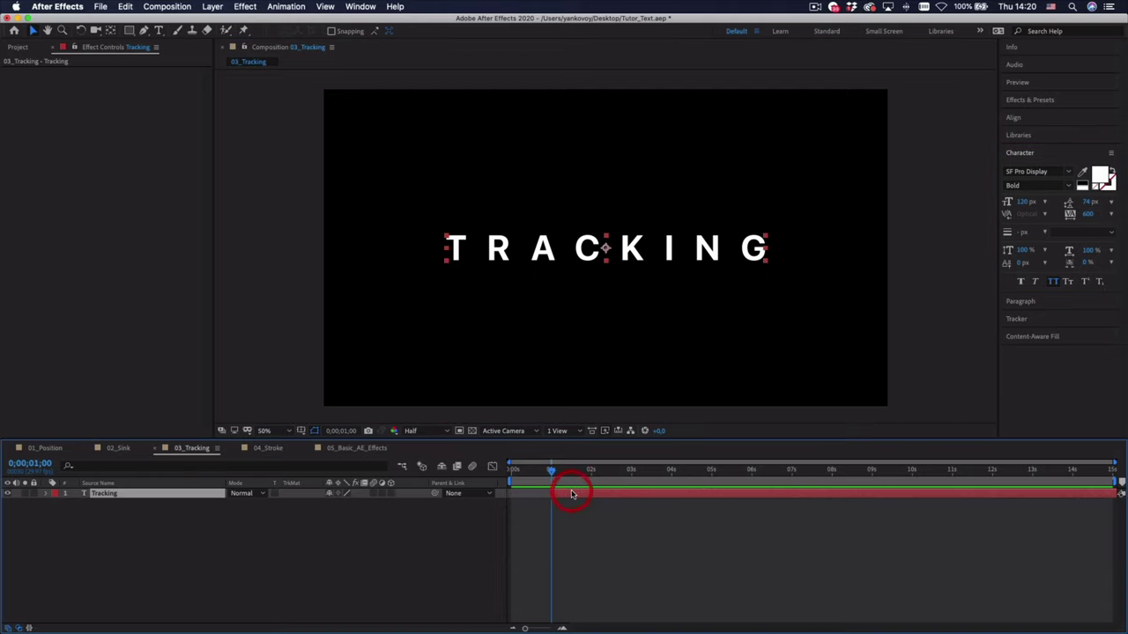
{"action": "left_click", "coordinate": [43, 496]}
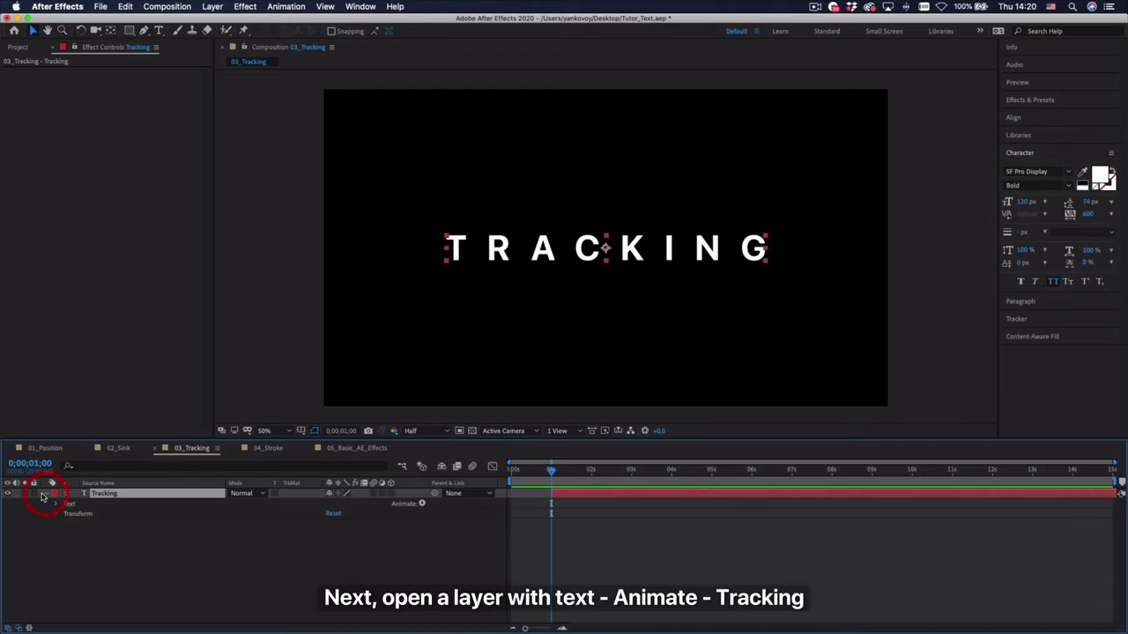
Step: Add a Tracking animator to the TRACKING text layer
{"action": "left_click", "coordinate": [421, 505]}
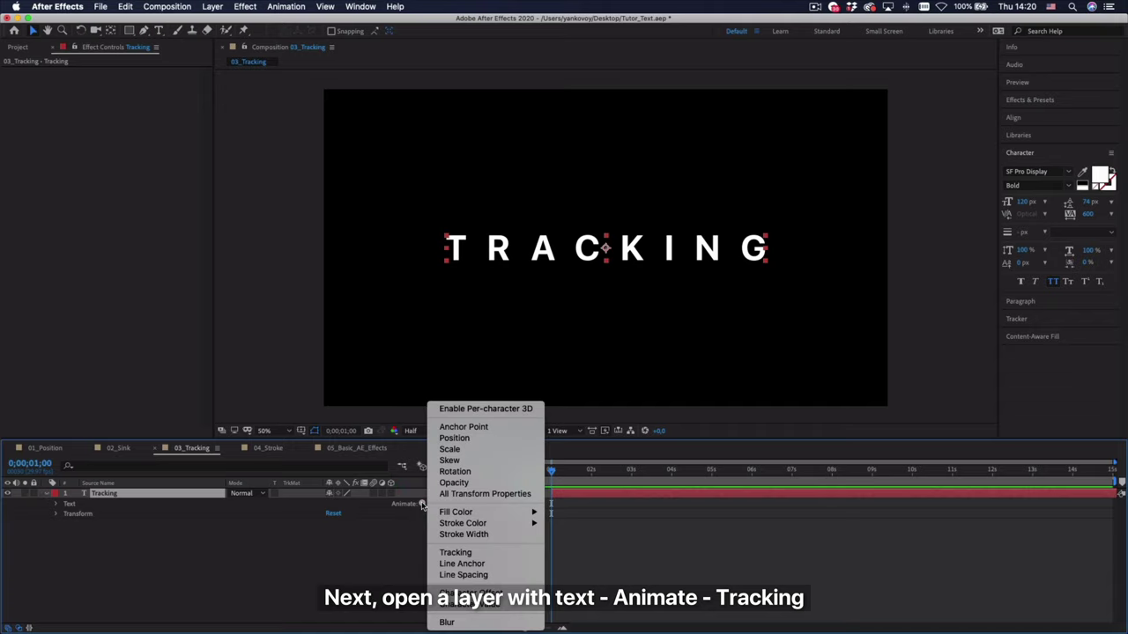
{"action": "left_click", "coordinate": [490, 553]}
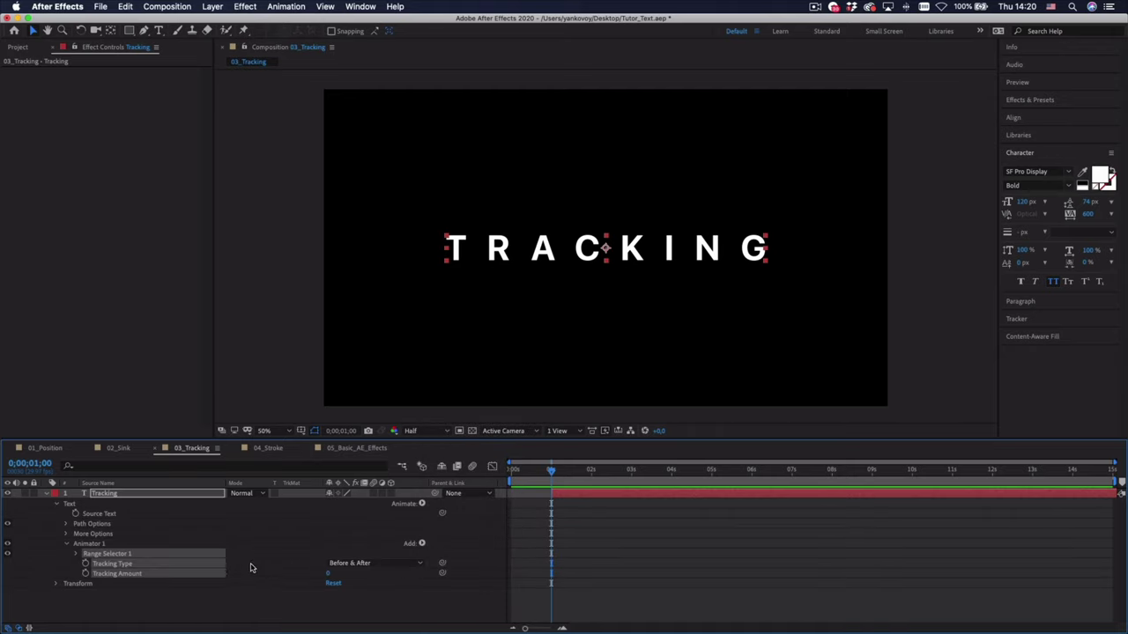
{"action": "left_click", "coordinate": [342, 577]}
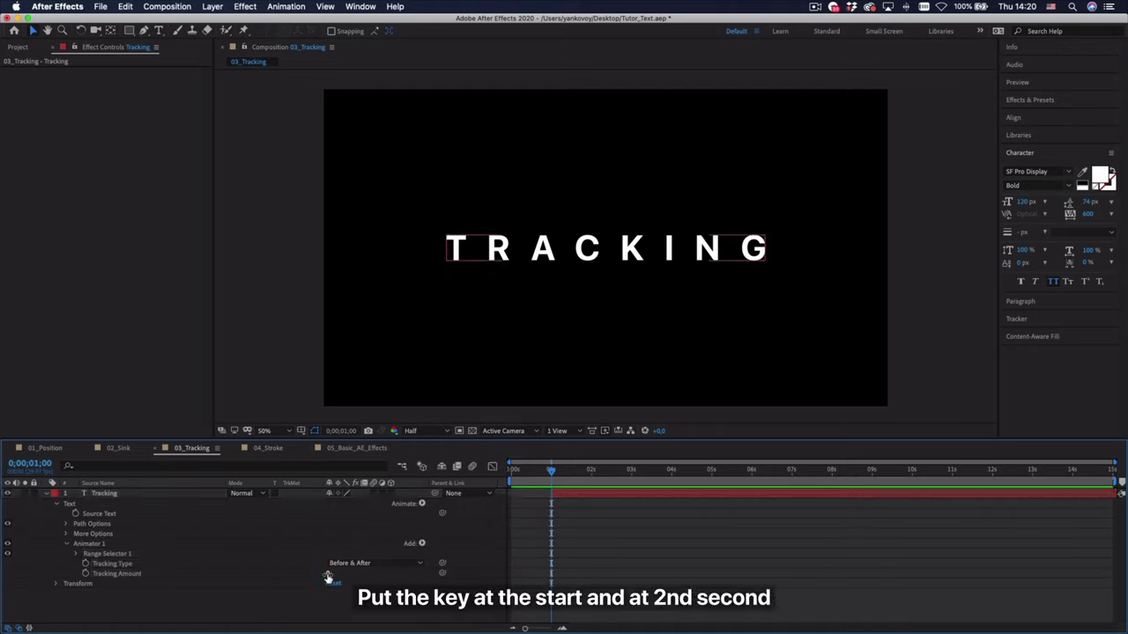
Step: Keyframe Tracking Amount at 65 at 1;00 and 0 at 2;15
{"action": "left_click", "coordinate": [85, 573]}
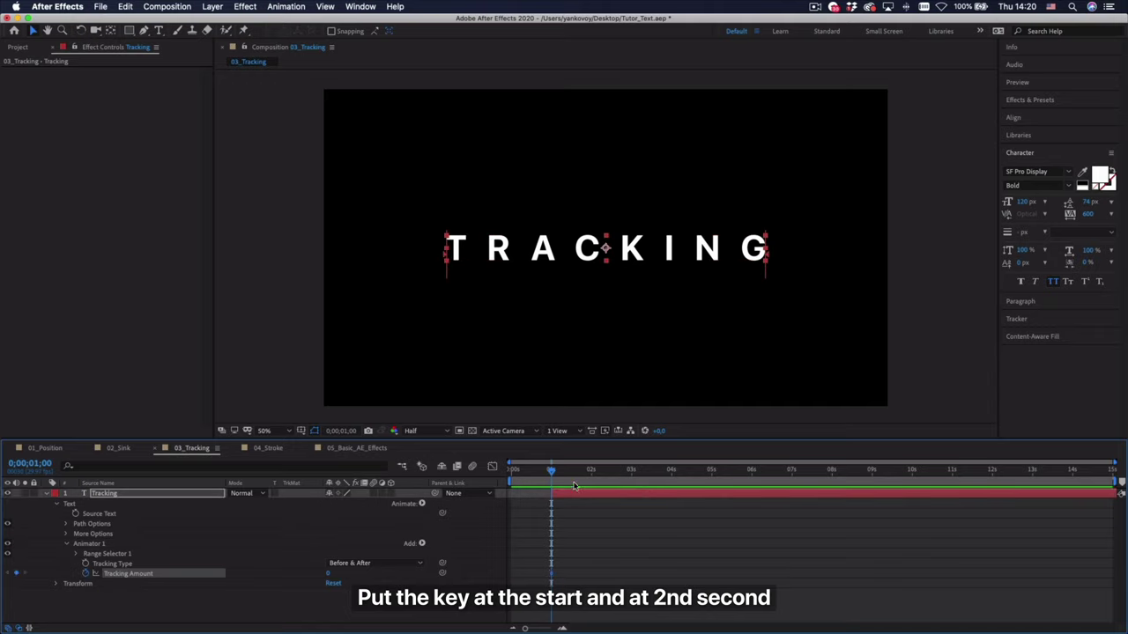
{"action": "left_click_drag", "start_coordinate": [573, 485], "coordinate": [612, 487]}
{"action": "left_click", "coordinate": [15, 574]}
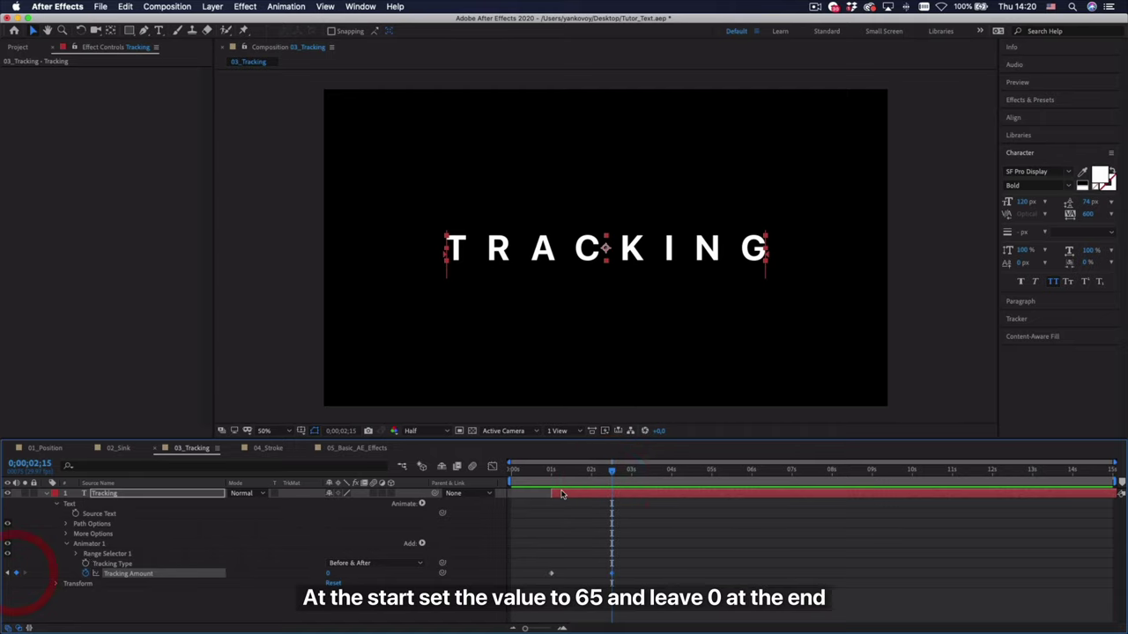
{"action": "left_click_drag", "start_coordinate": [611, 474], "coordinate": [551, 474]}
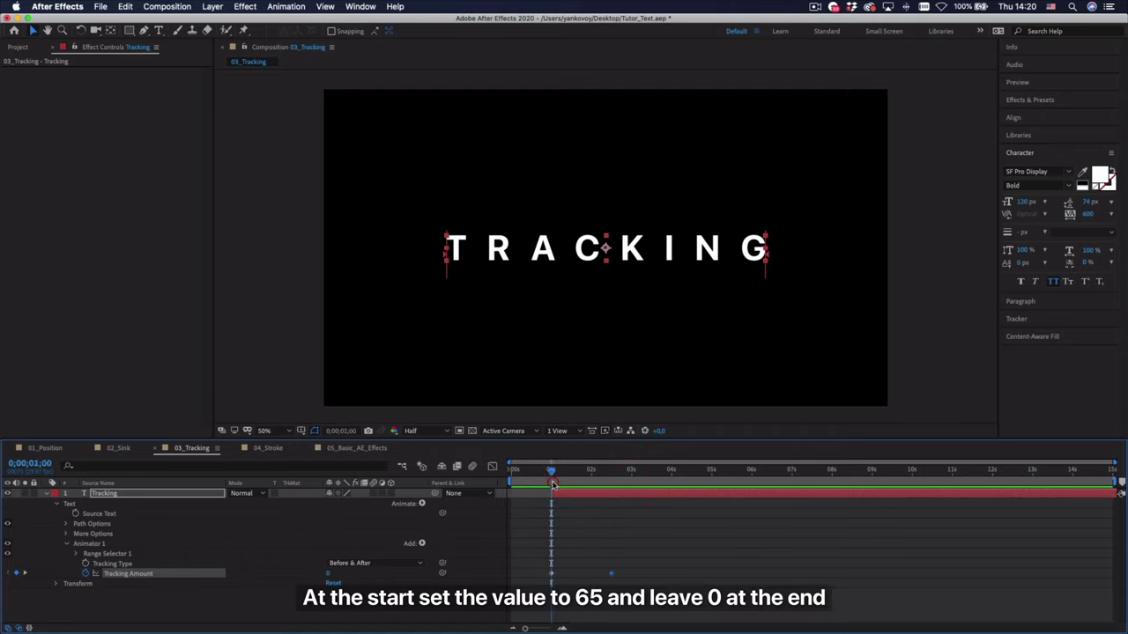
{"action": "left_click_drag", "start_coordinate": [326, 576], "coordinate": [363, 573]}
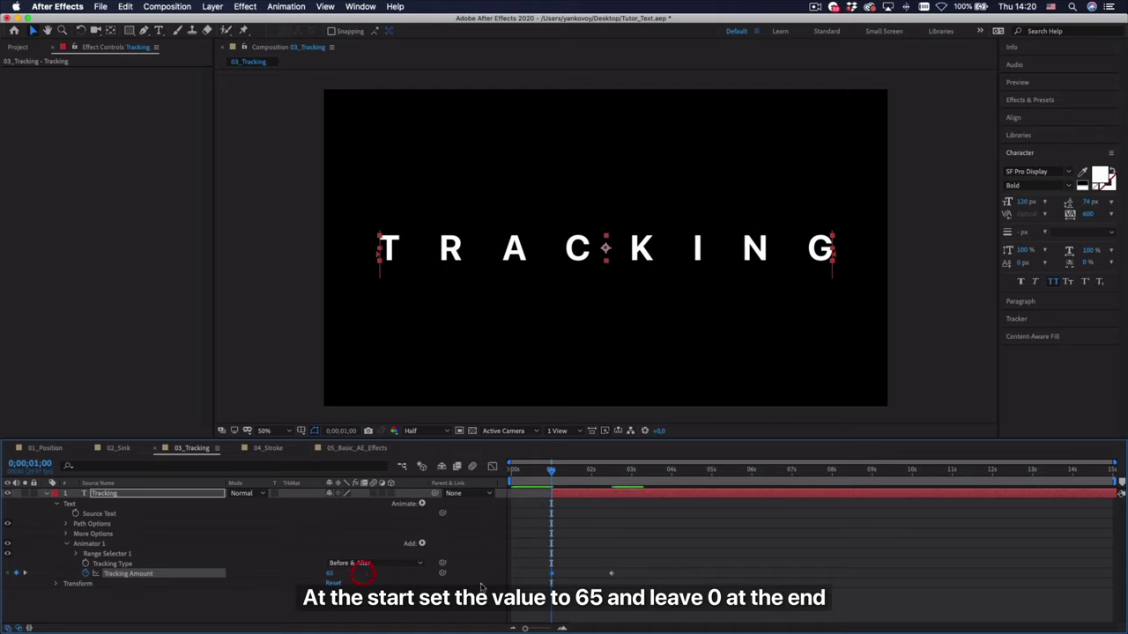
Step: Apply Easy Ease to both Tracking Amount keyframes
{"action": "left_click_drag", "start_coordinate": [660, 559], "coordinate": [517, 589]}
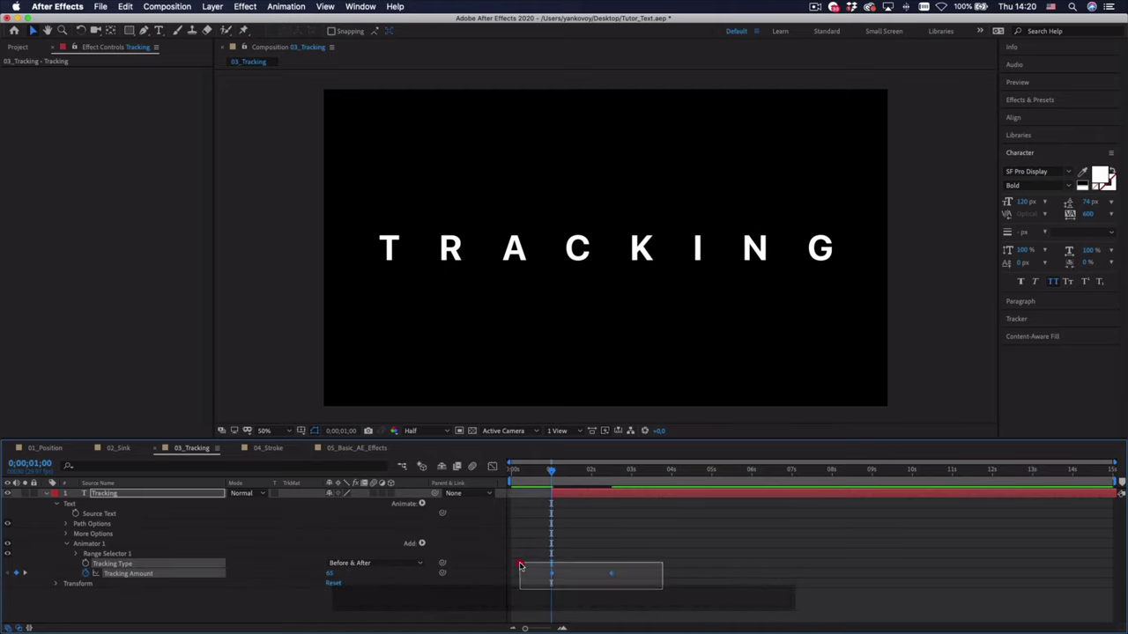
{"action": "right_click", "coordinate": [612, 574]}
{"action": "mouse_move", "coordinate": [647, 624]}
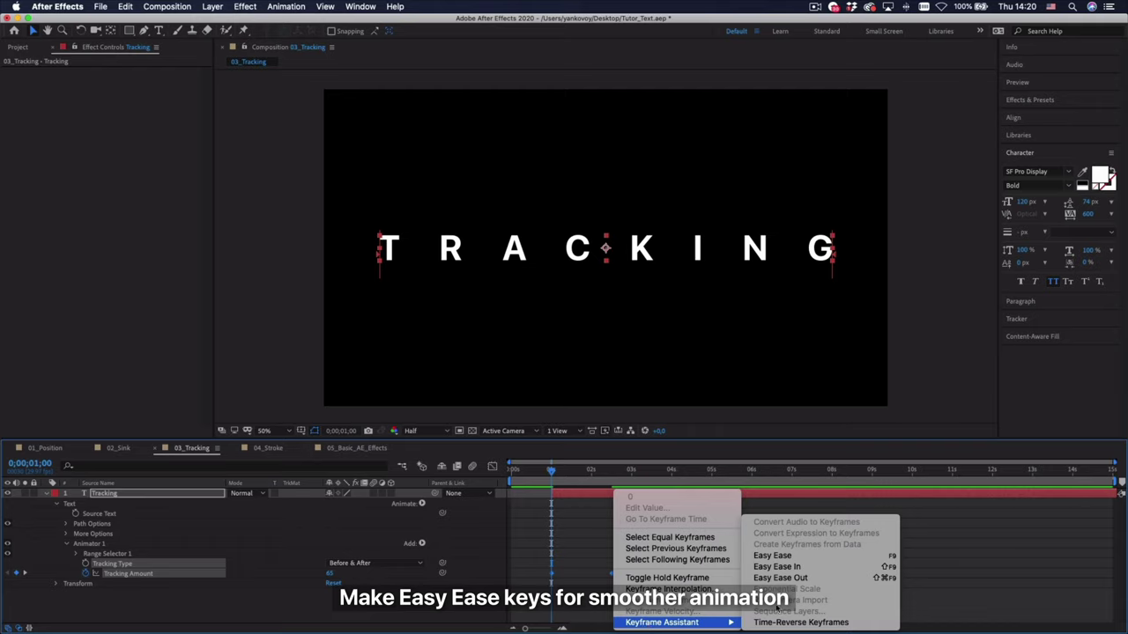
{"action": "left_click", "coordinate": [785, 559]}
Step: Check the tracking speed curve in the Graph Editor, then return to the composition start
{"action": "left_click", "coordinate": [629, 597]}
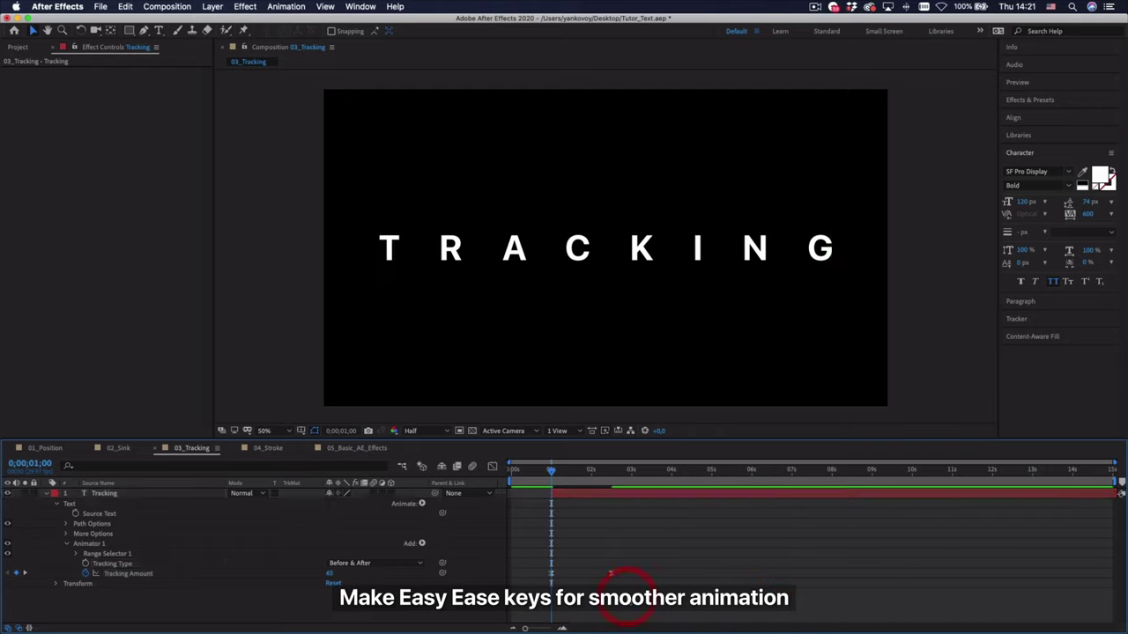
{"action": "left_click", "coordinate": [610, 574]}
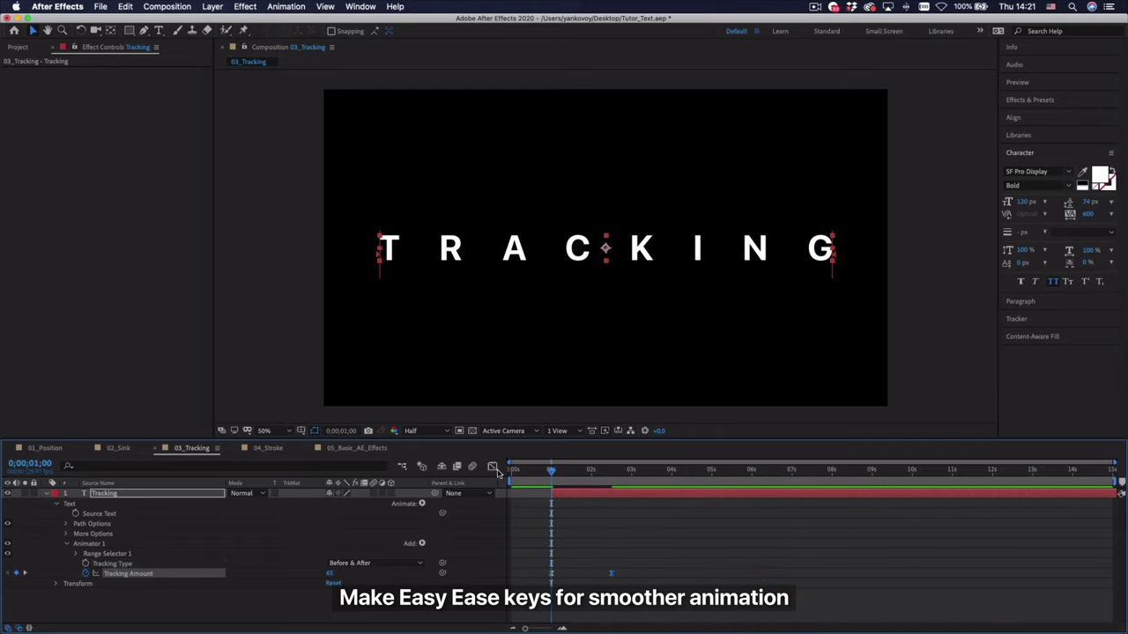
{"action": "left_click", "coordinate": [491, 466]}
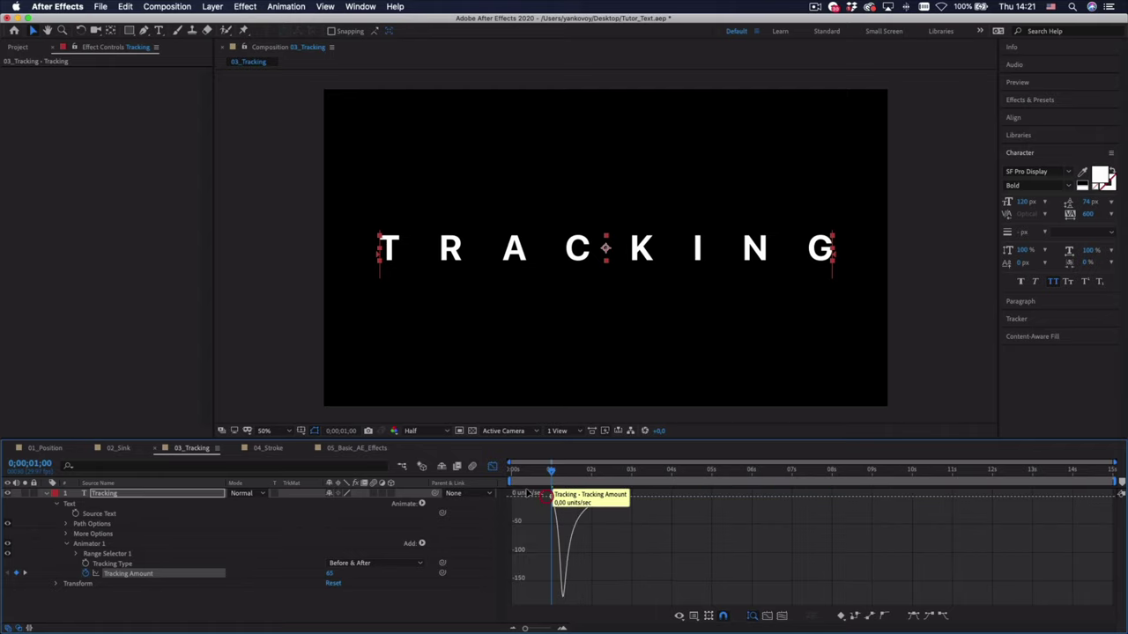
{"action": "left_click", "coordinate": [492, 466]}
{"action": "key", "text": "Home"}
{"action": "left_click", "coordinate": [428, 466]}
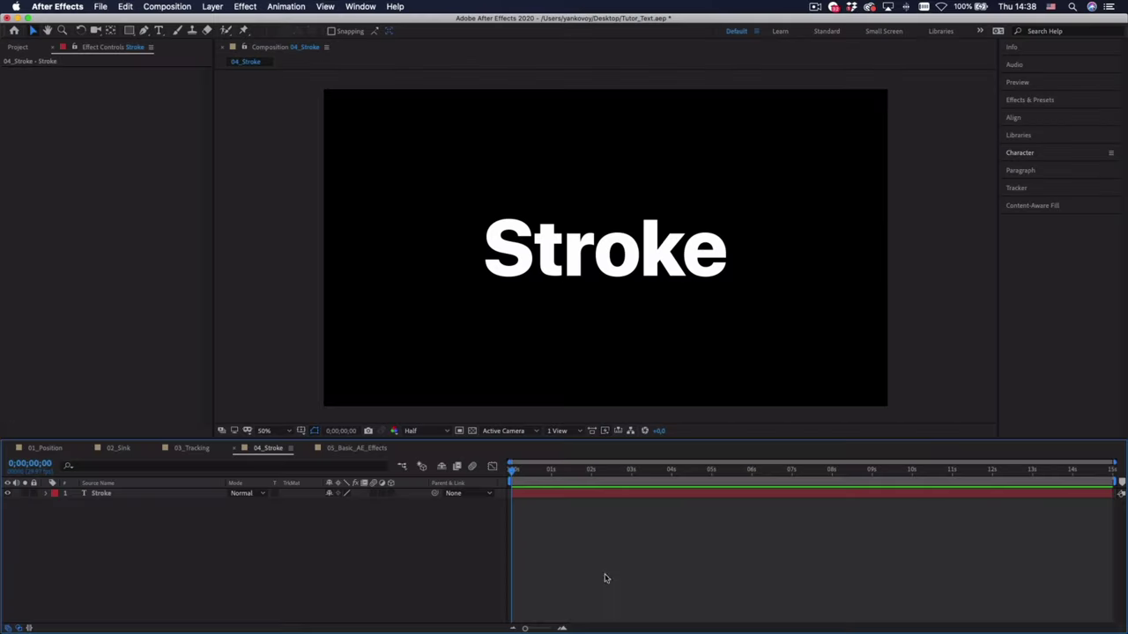
Step: Give the Stroke text no fill and a 3 px outline
{"action": "left_click", "coordinate": [575, 496]}
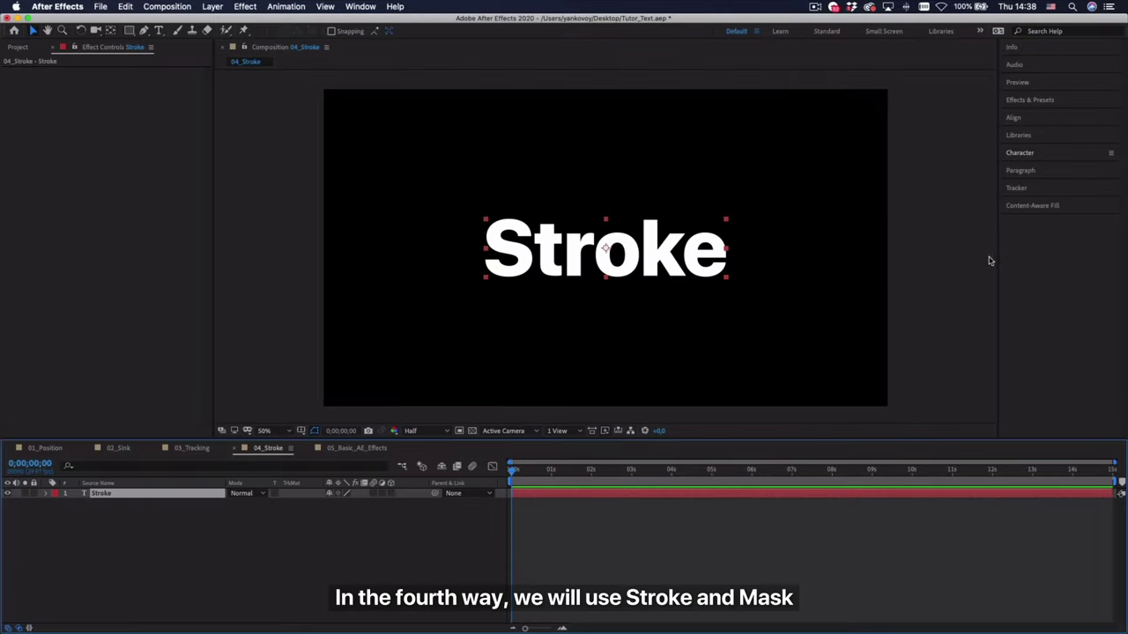
{"action": "left_click", "coordinate": [1020, 156]}
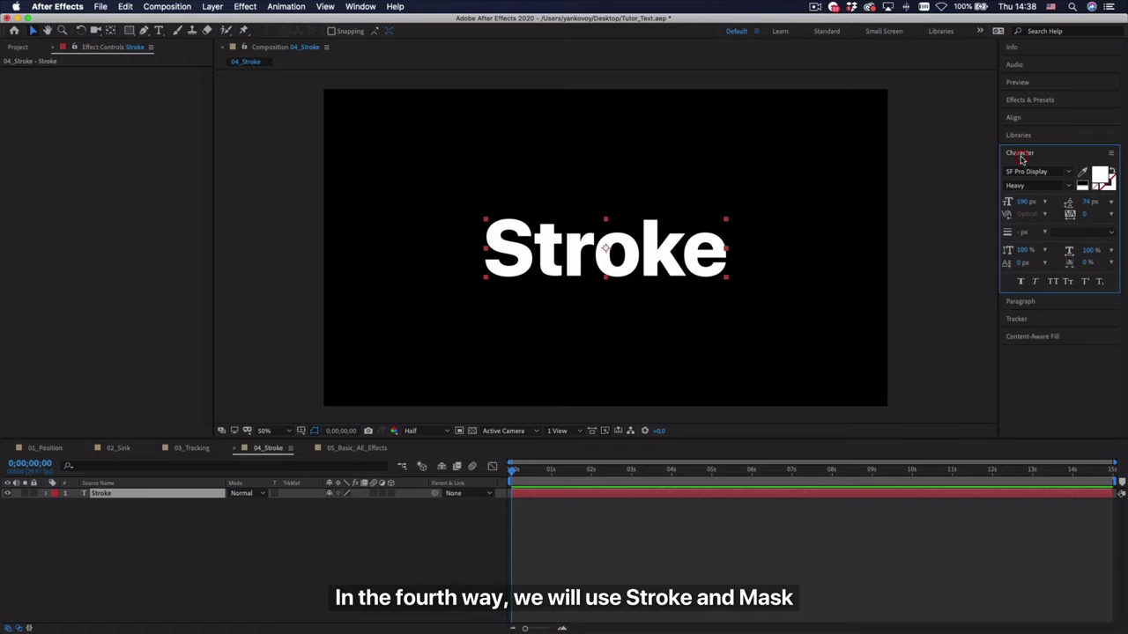
{"action": "left_click", "coordinate": [1097, 190]}
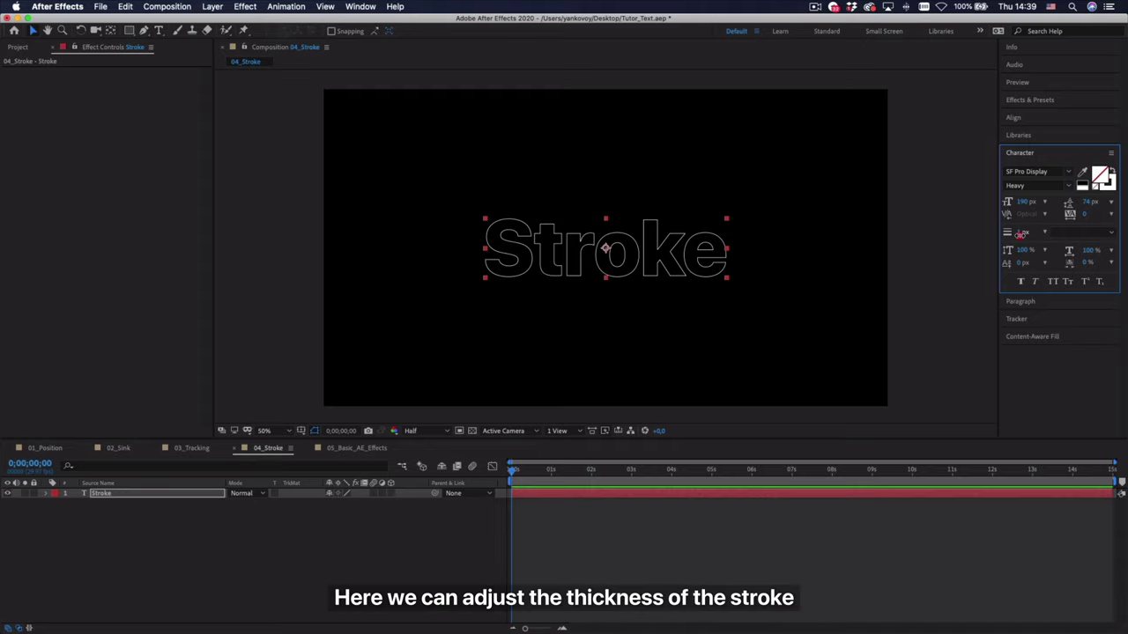
{"action": "left_click_drag", "start_coordinate": [1022, 233], "coordinate": [1025, 240]}
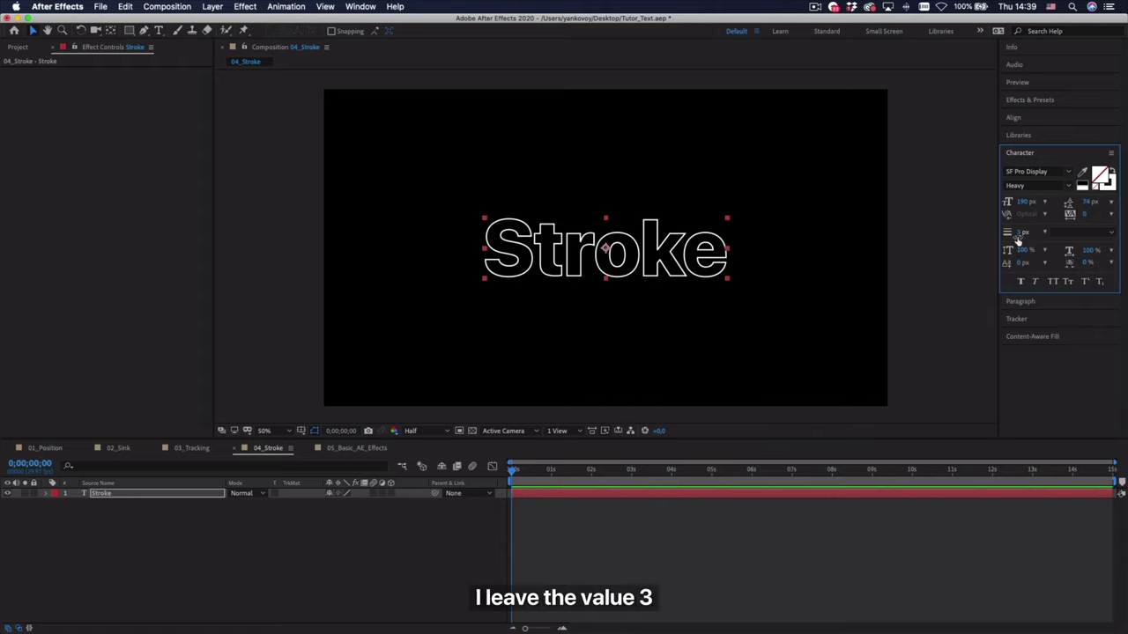
Step: Duplicate the Stroke layer and give the lower copy a solid fill with no outline
{"action": "left_click", "coordinate": [912, 273]}
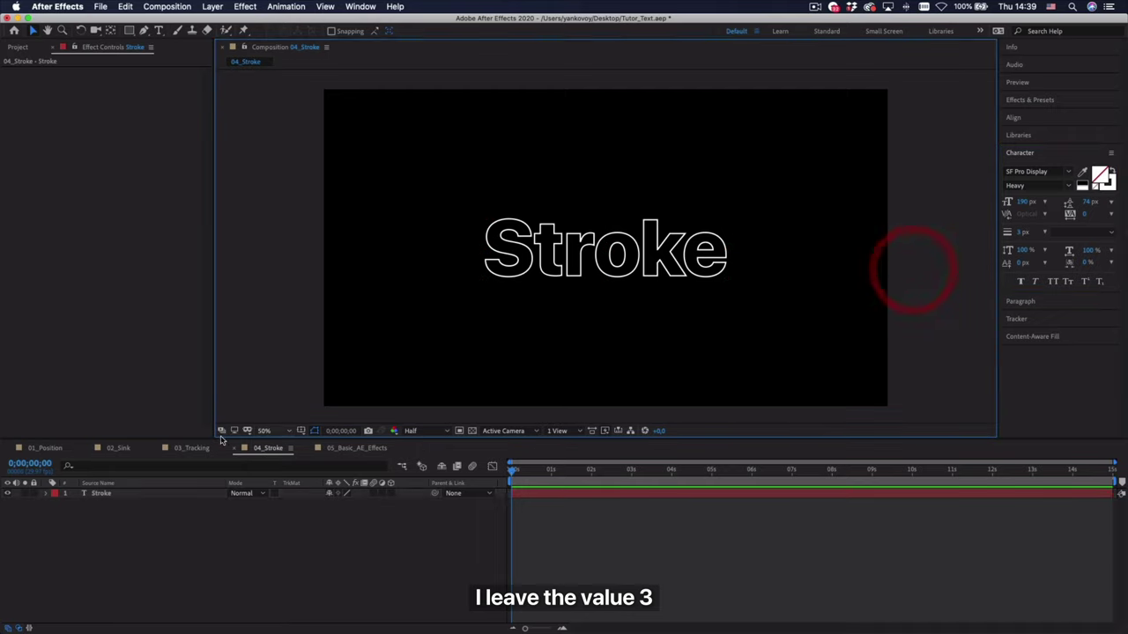
{"action": "left_click", "coordinate": [132, 496]}
{"action": "key", "text": "ctrl+d"}
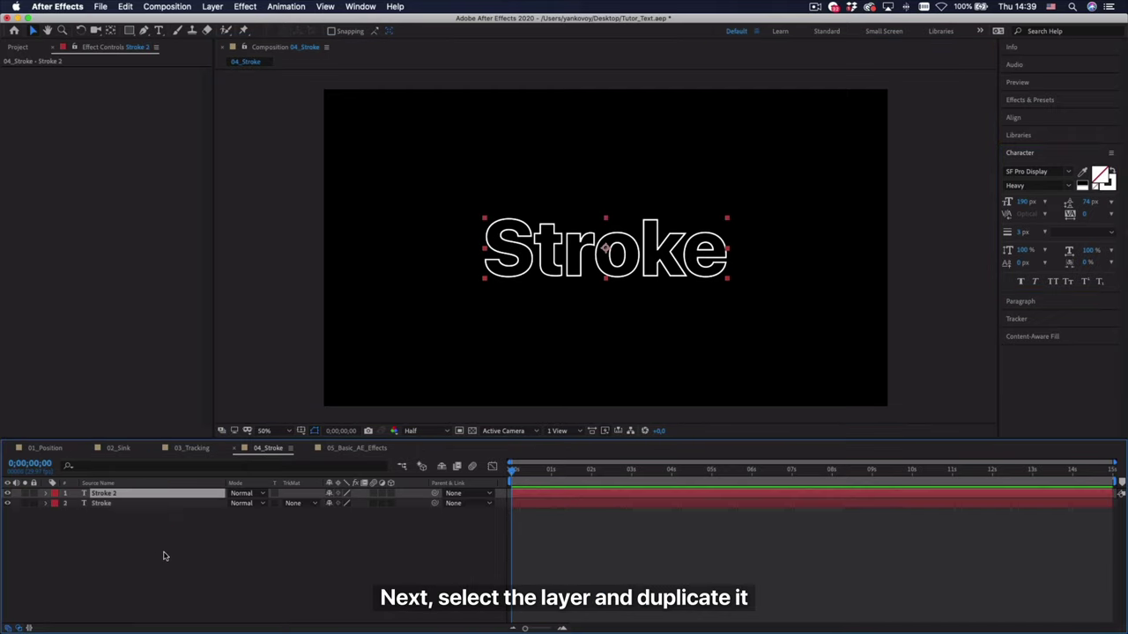
{"action": "left_click", "coordinate": [148, 504]}
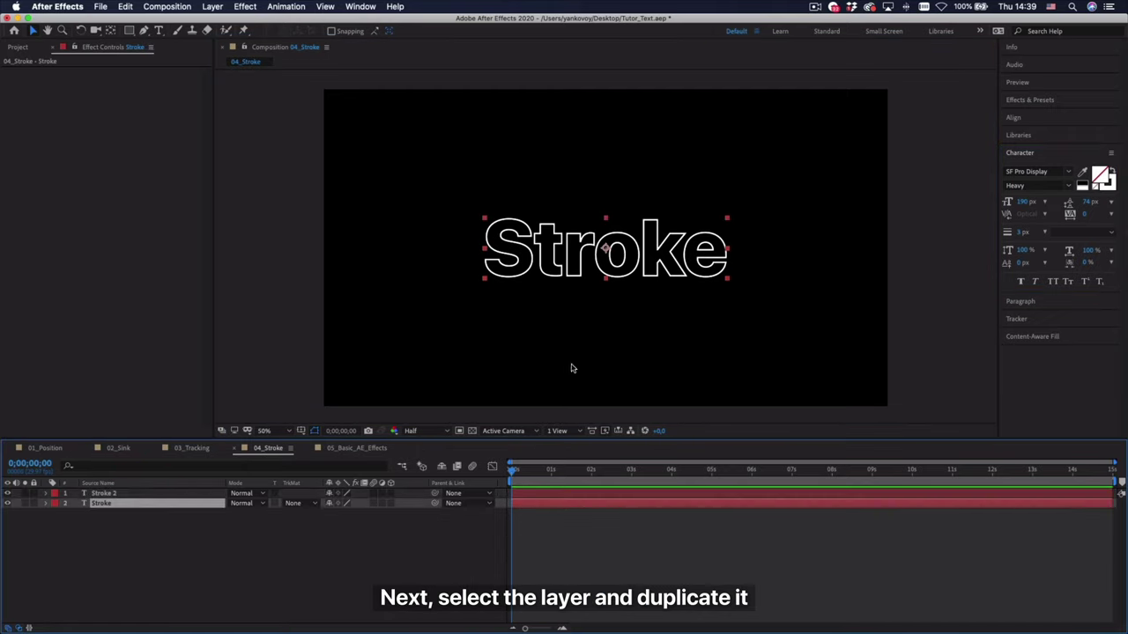
{"action": "left_click", "coordinate": [1107, 183]}
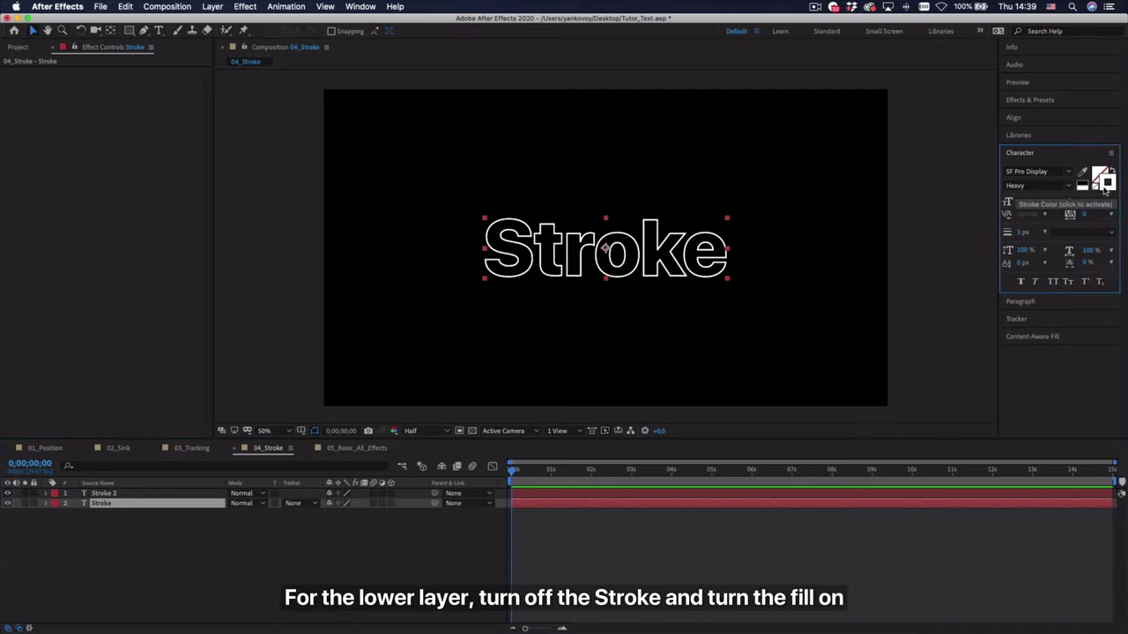
{"action": "left_click", "coordinate": [1098, 190]}
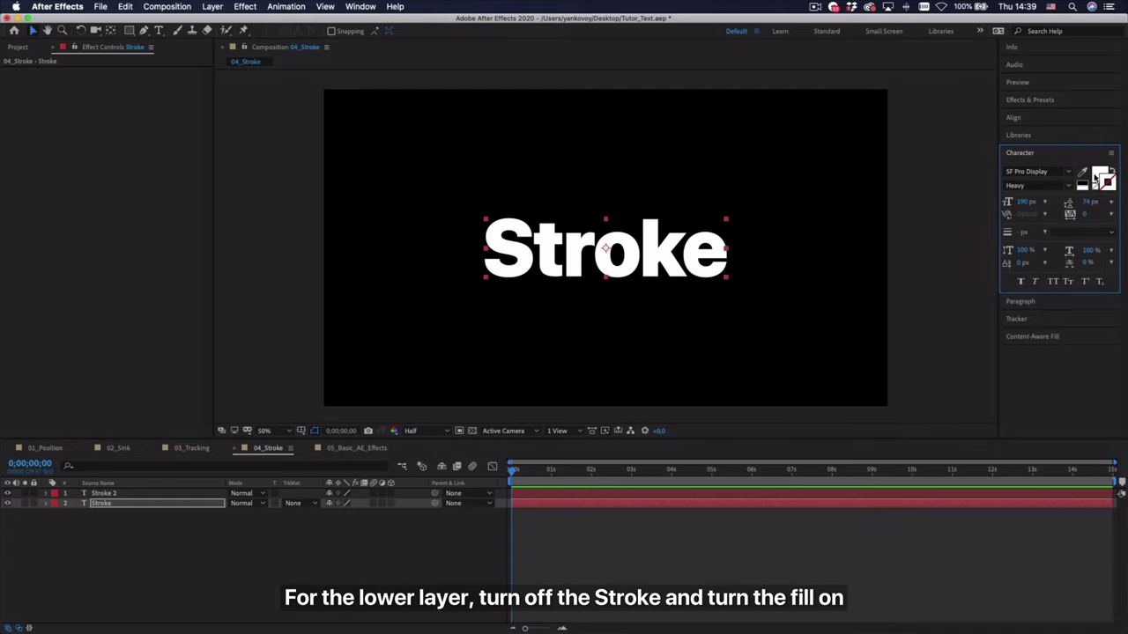
{"action": "left_click", "coordinate": [1102, 175]}
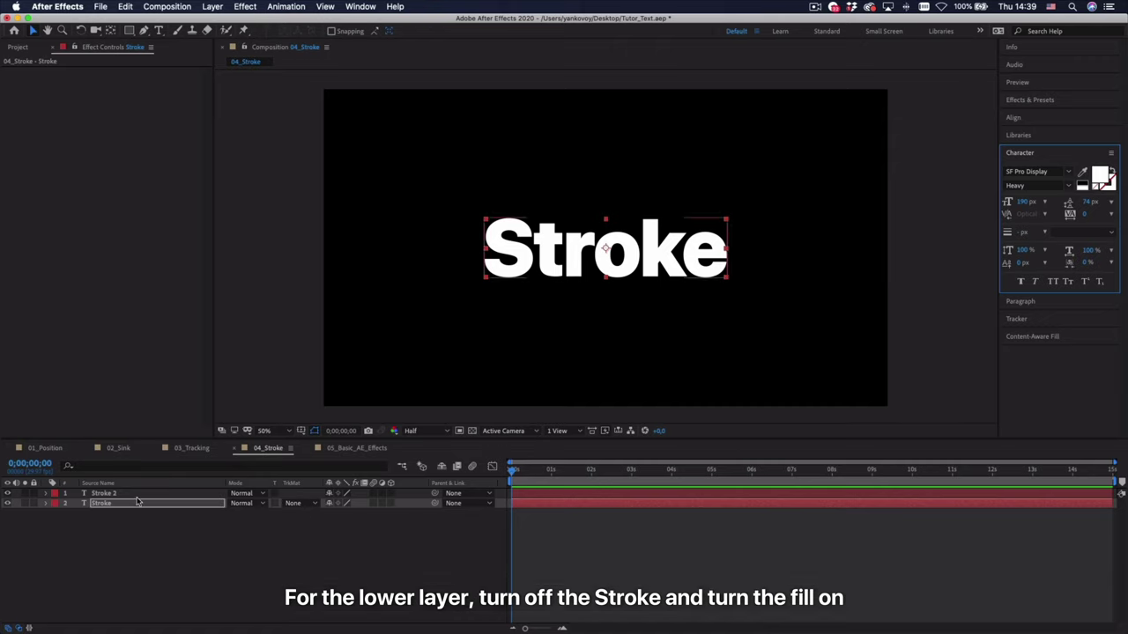
Step: Set the lower filled Stroke layer's Opacity to 20%
{"action": "left_click", "coordinate": [47, 507]}
{"action": "left_click", "coordinate": [47, 506]}
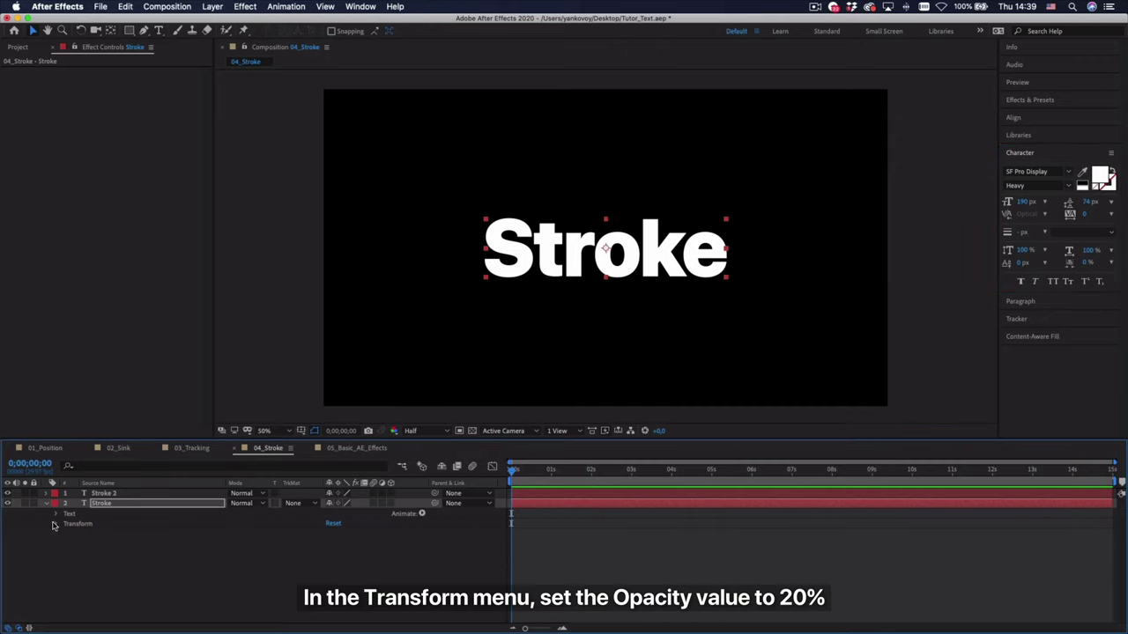
{"action": "left_click", "coordinate": [55, 525]}
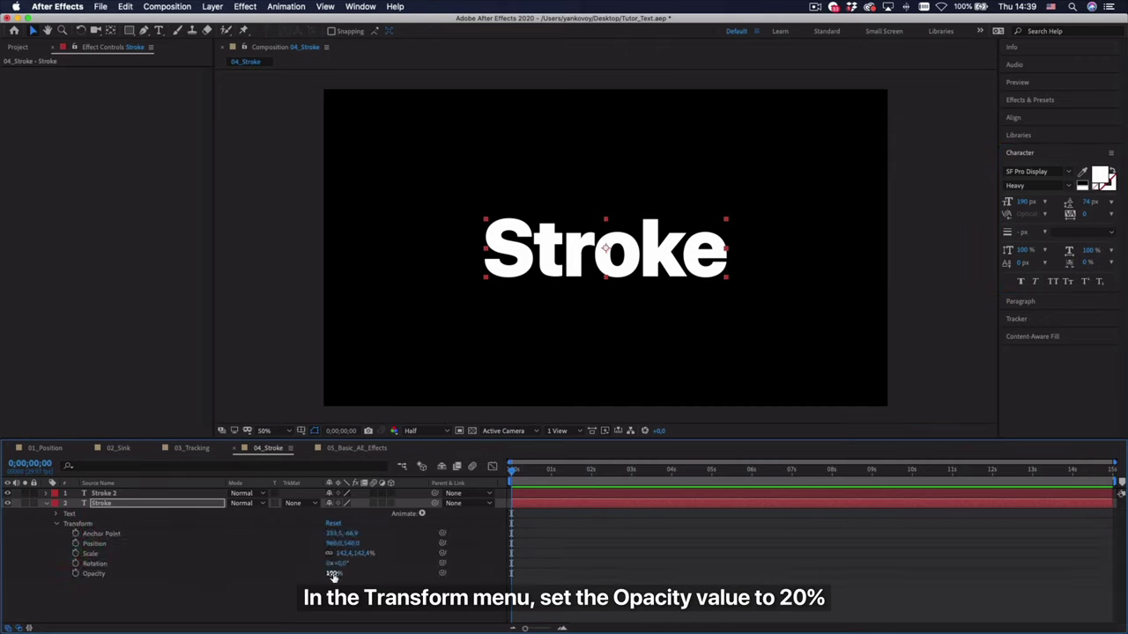
{"action": "left_click_drag", "start_coordinate": [333, 575], "coordinate": [292, 580]}
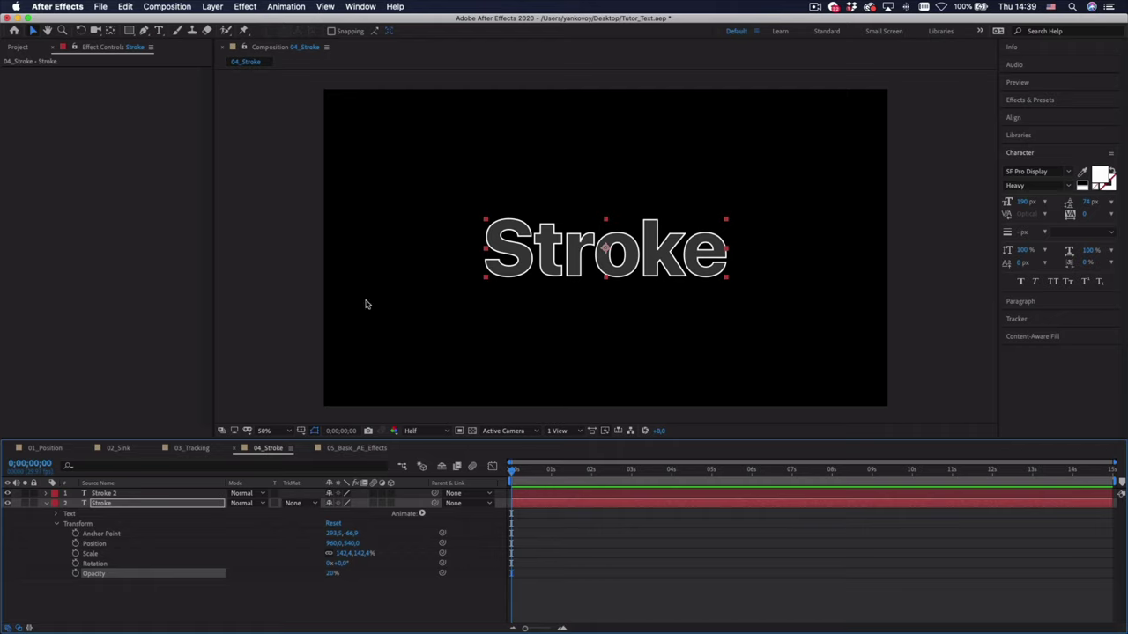
{"action": "left_click", "coordinate": [129, 29]}
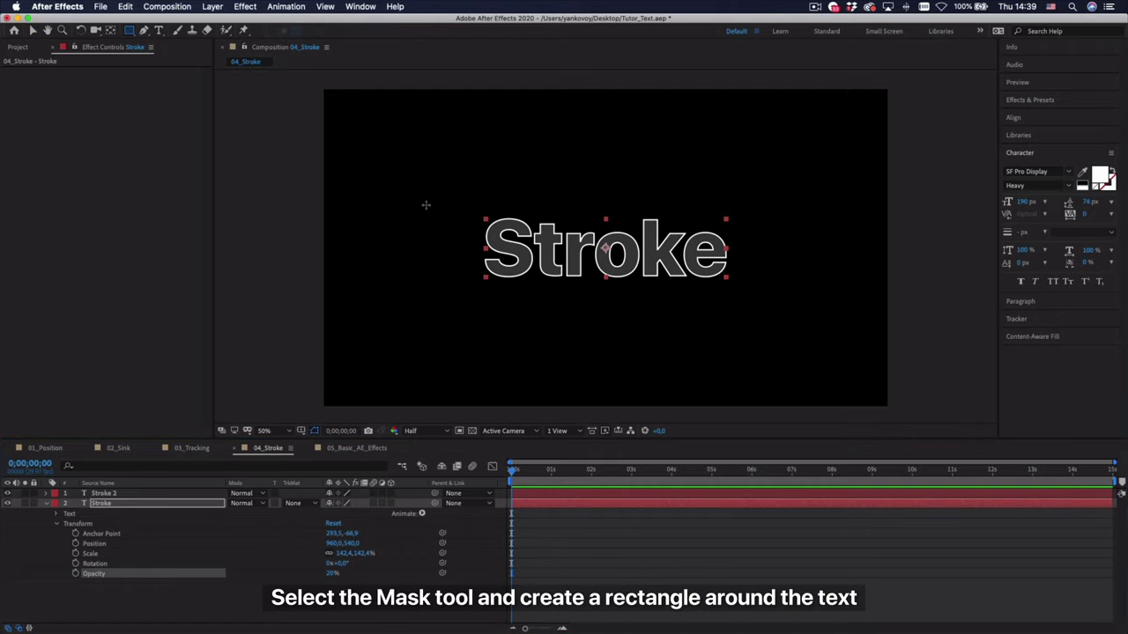
Step: Draw a rectangle mask around the Stroke text and keyframe its Mask Path at 0;00;01;15
{"action": "mouse_move", "coordinate": [483, 214]}
{"action": "left_mouse_down"}
{"action": "mouse_move", "coordinate": [573, 268]}
{"action": "mouse_move", "coordinate": [729, 284]}
{"action": "left_mouse_up"}
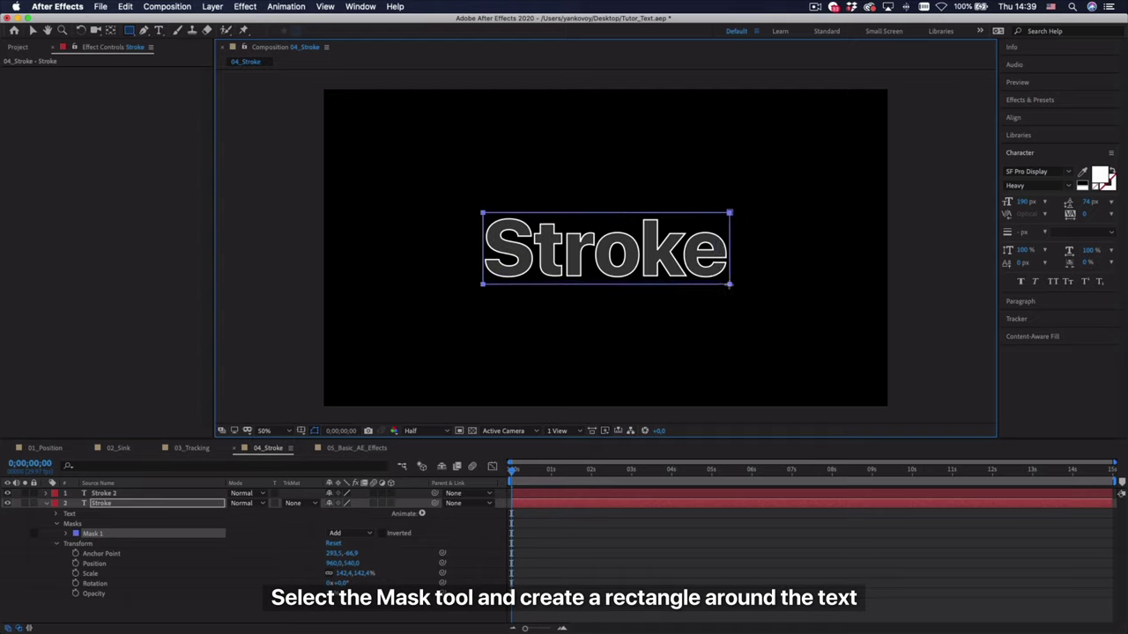
{"action": "left_click", "coordinate": [571, 474]}
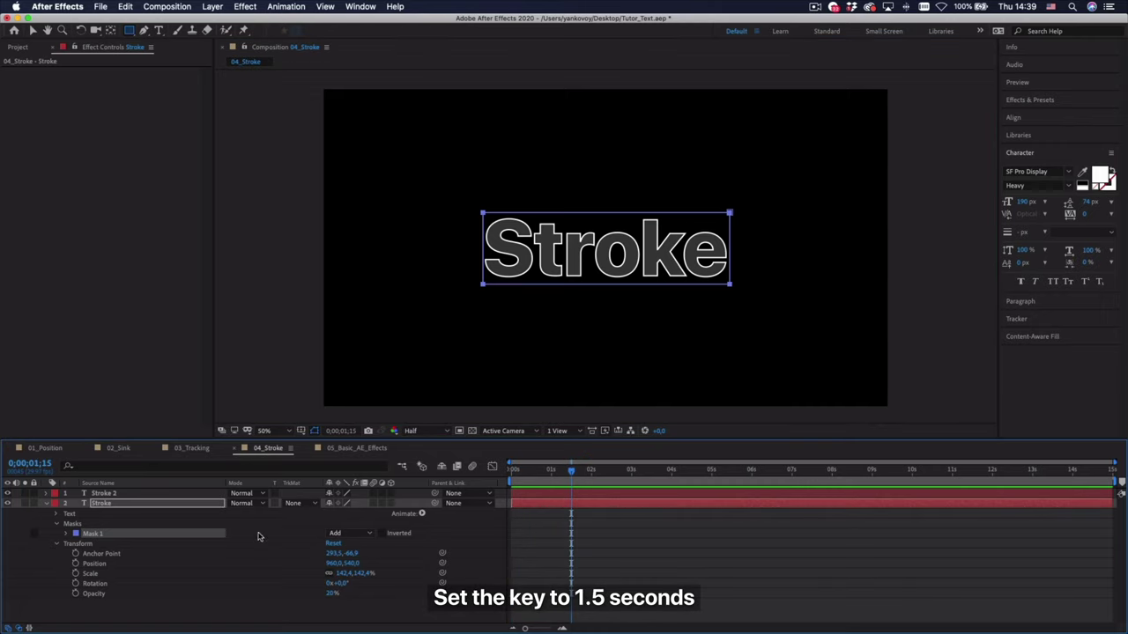
{"action": "left_click", "coordinate": [68, 534]}
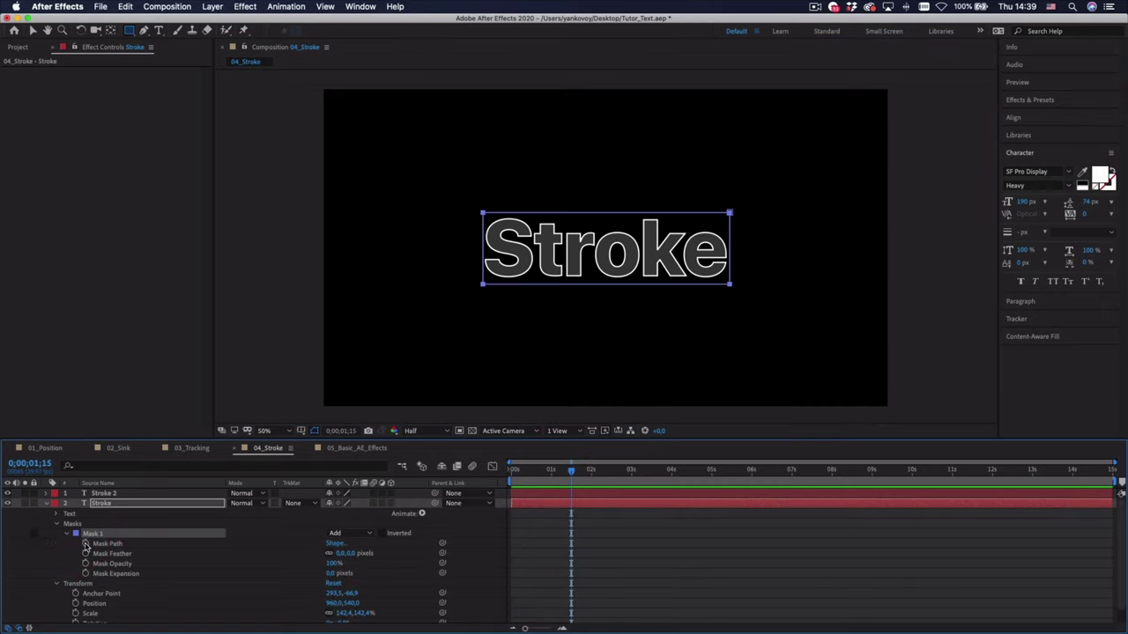
{"action": "left_click", "coordinate": [85, 544]}
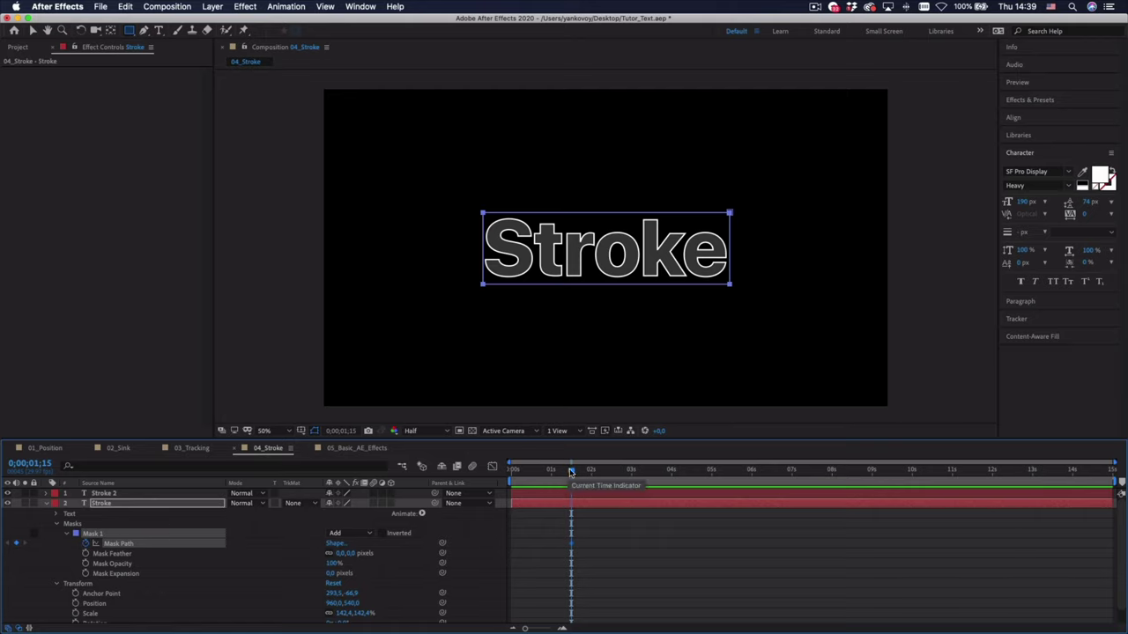
Step: At 0;00;00;00, move the whole mask down below the Stroke text
{"action": "left_click_drag", "start_coordinate": [571, 473], "coordinate": [512, 470]}
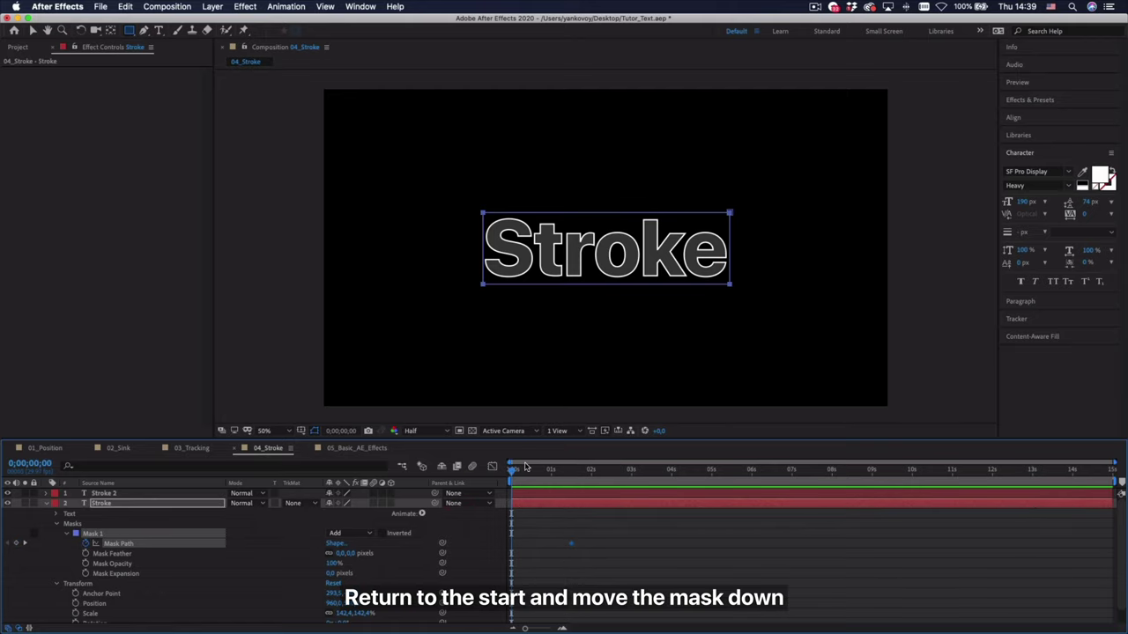
{"action": "key", "text": "v"}
{"action": "double_click", "coordinate": [484, 285]}
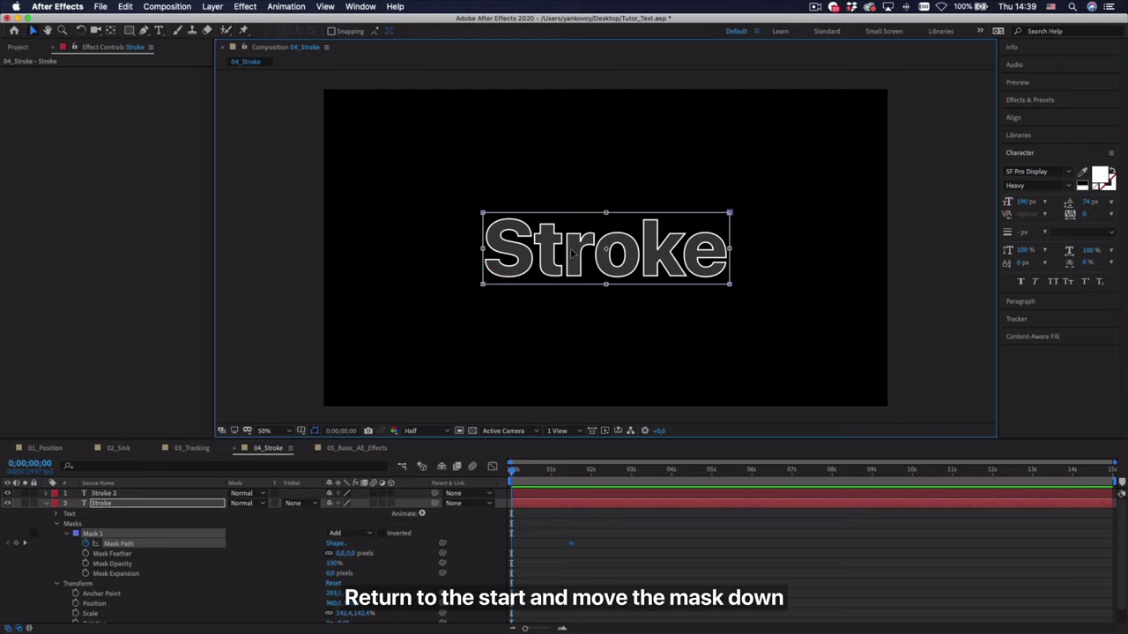
{"action": "left_click_drag", "start_coordinate": [570, 236], "coordinate": [568, 315]}
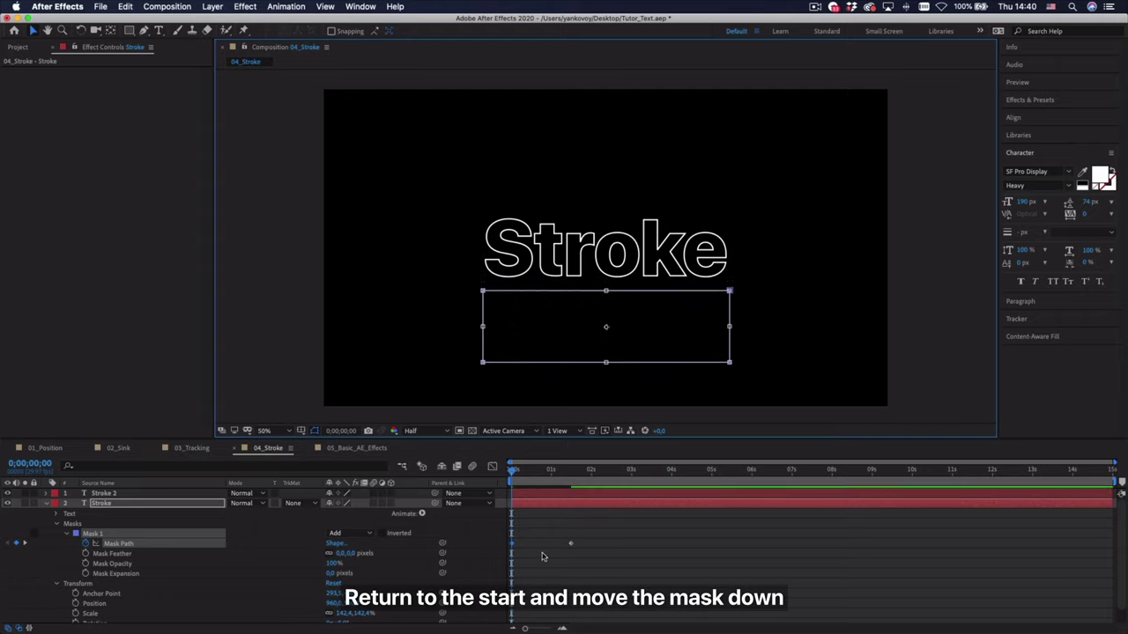
Step: Apply Easy Ease to the Mask Path keyframes
{"action": "left_click", "coordinate": [546, 555]}
{"action": "left_click_drag", "start_coordinate": [531, 546], "coordinate": [561, 550]}
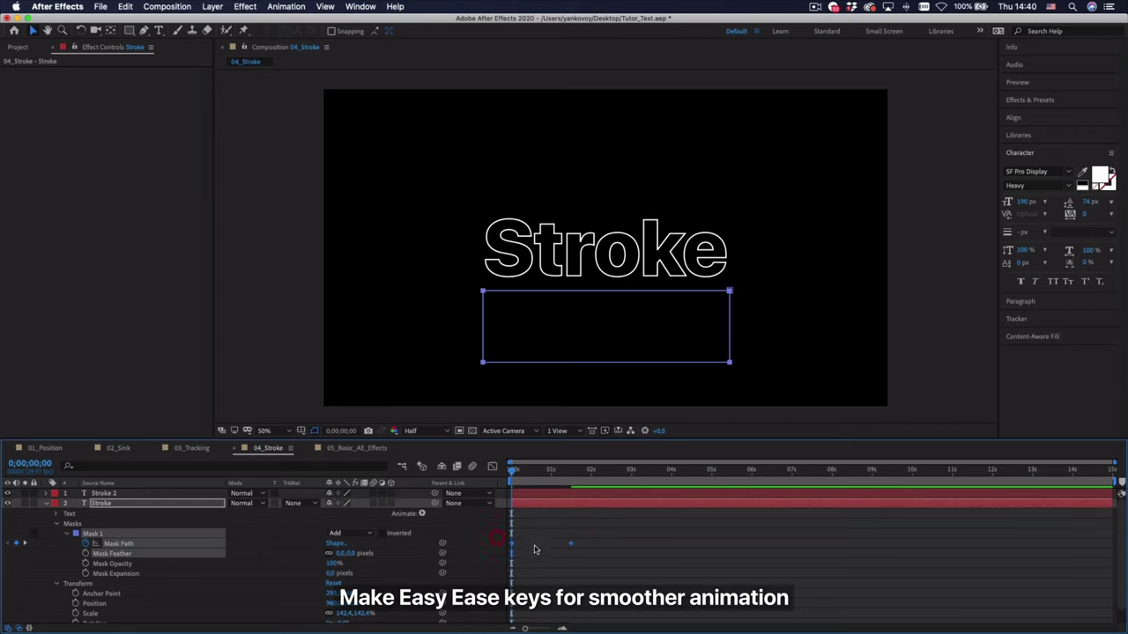
{"action": "right_click", "coordinate": [571, 544]}
{"action": "mouse_move", "coordinate": [619, 622]}
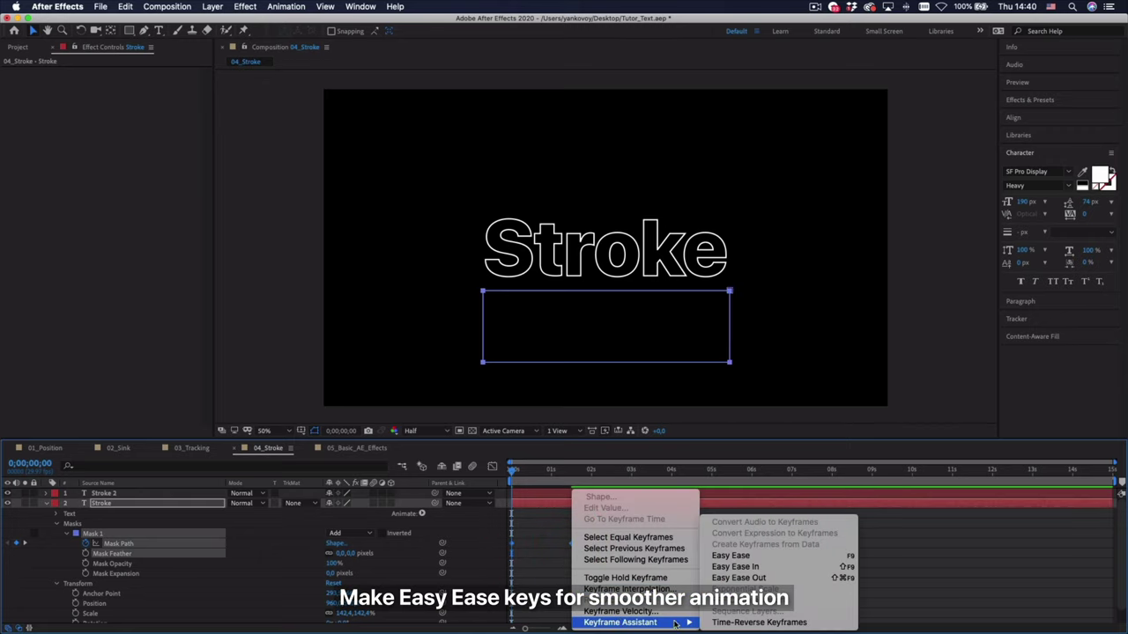
{"action": "left_click", "coordinate": [740, 559]}
Step: Check the mask keyframes' speed graph and preview the fill reveal
{"action": "left_click_drag", "start_coordinate": [554, 523], "coordinate": [597, 568]}
{"action": "left_click", "coordinate": [492, 466]}
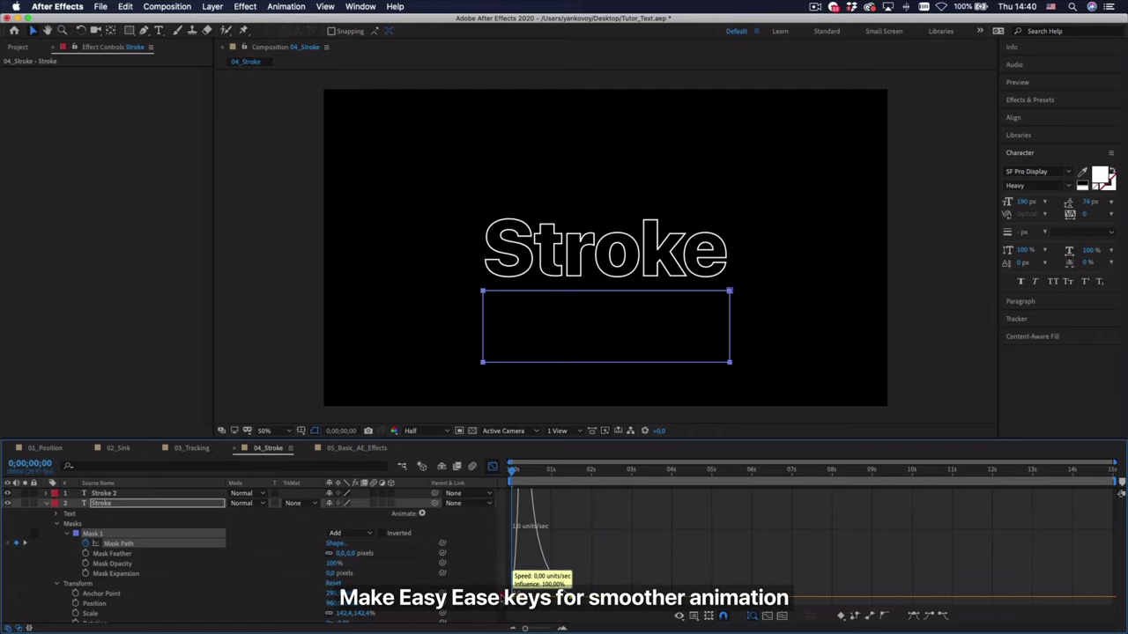
{"action": "left_click", "coordinate": [493, 466]}
{"action": "left_click", "coordinate": [574, 576]}
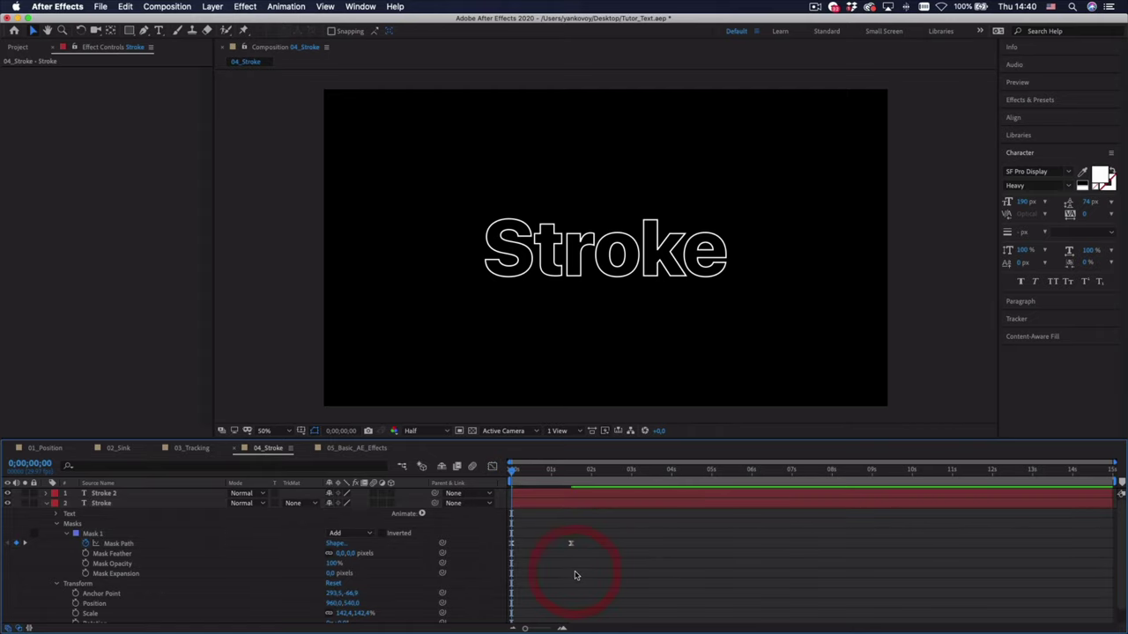
{"action": "key", "text": "space"}
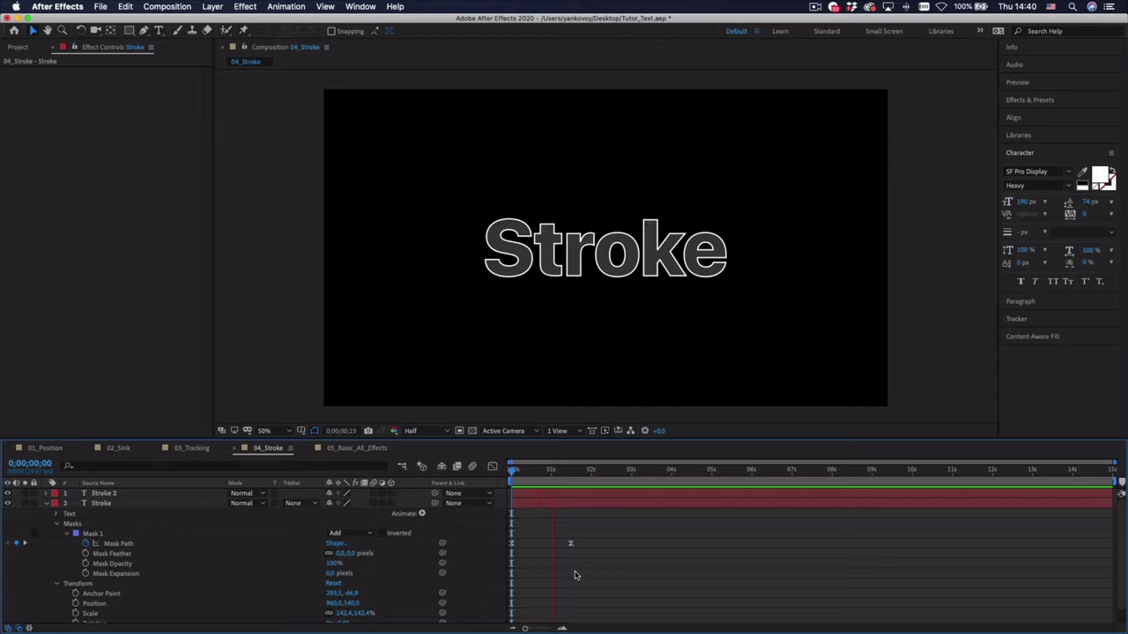
{"action": "left_click_drag", "start_coordinate": [557, 471], "coordinate": [526, 483]}
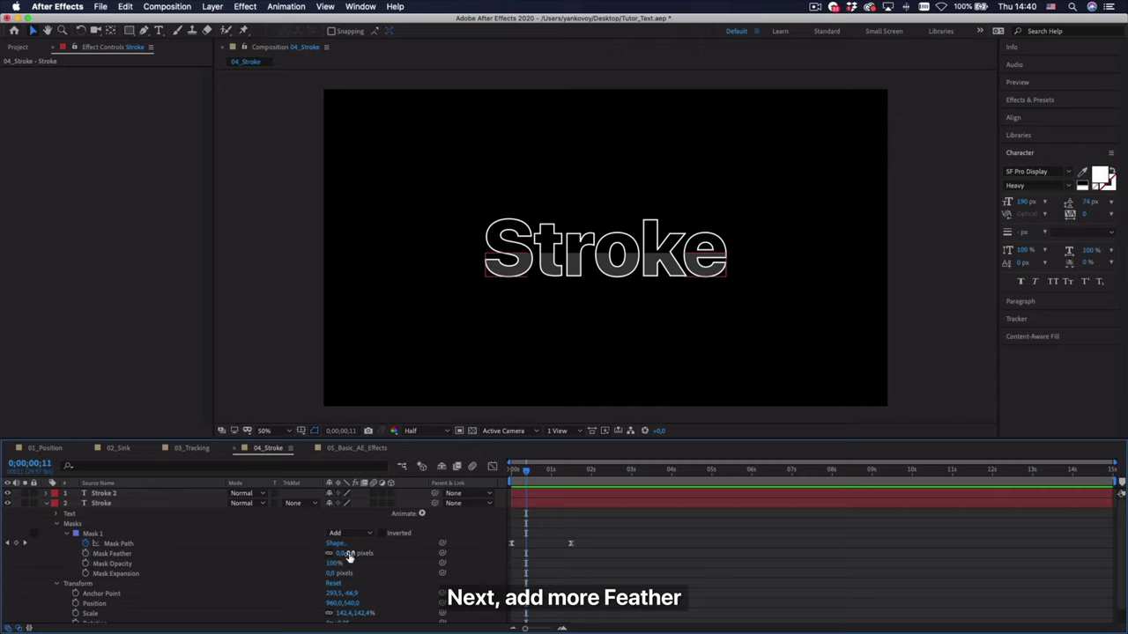
Step: Set Mask 1's Feather to 116 pixels and preview the softened fill from the start
{"action": "left_click_drag", "start_coordinate": [350, 555], "coordinate": [417, 555]}
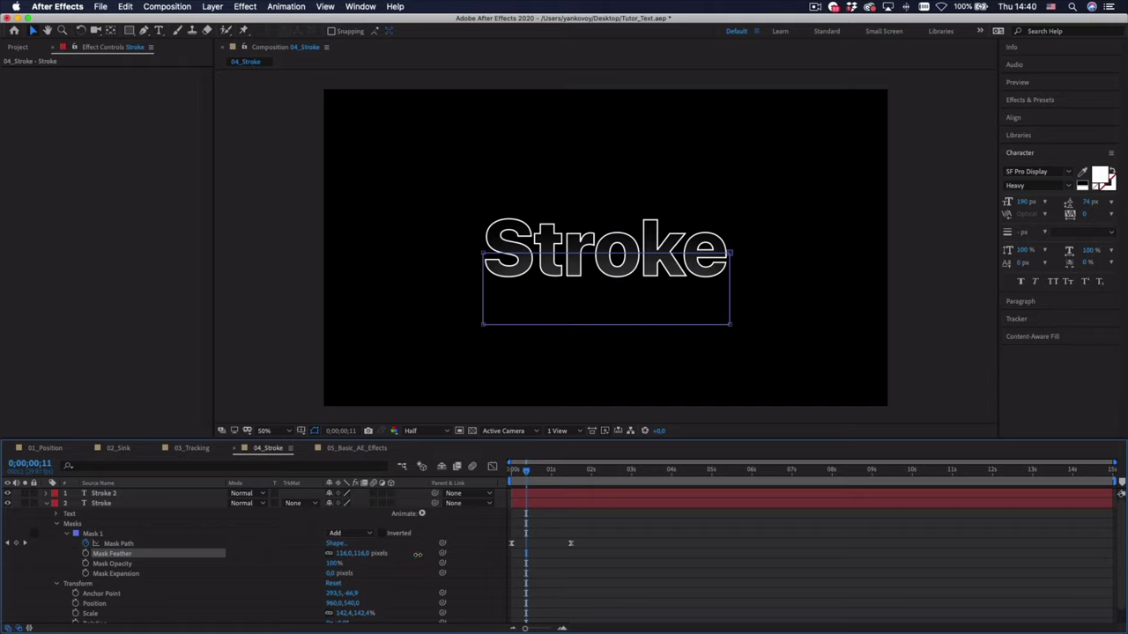
{"action": "left_click_drag", "start_coordinate": [418, 555], "coordinate": [417, 555]}
{"action": "left_click", "coordinate": [513, 470]}
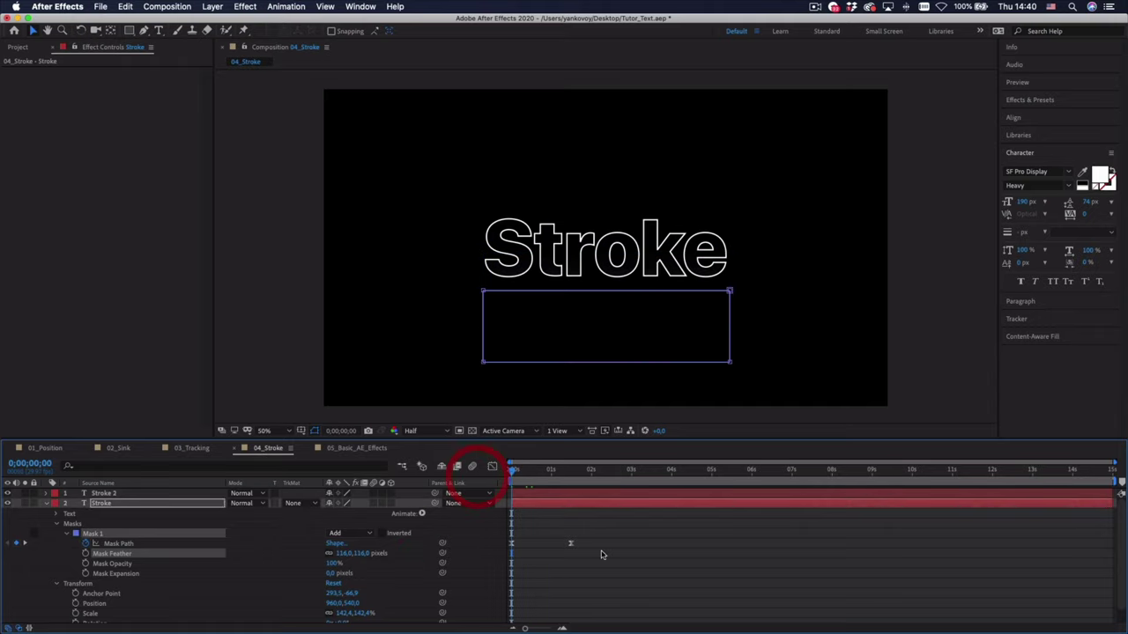
{"action": "left_click", "coordinate": [603, 553]}
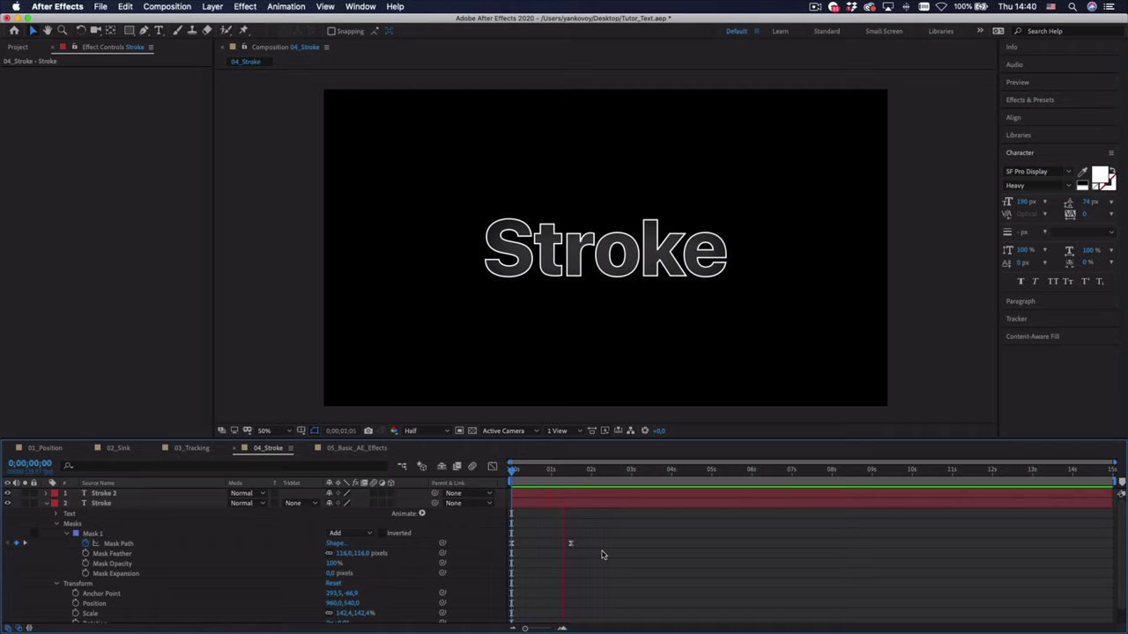
{"action": "left_click_drag", "start_coordinate": [582, 487], "coordinate": [551, 487]}
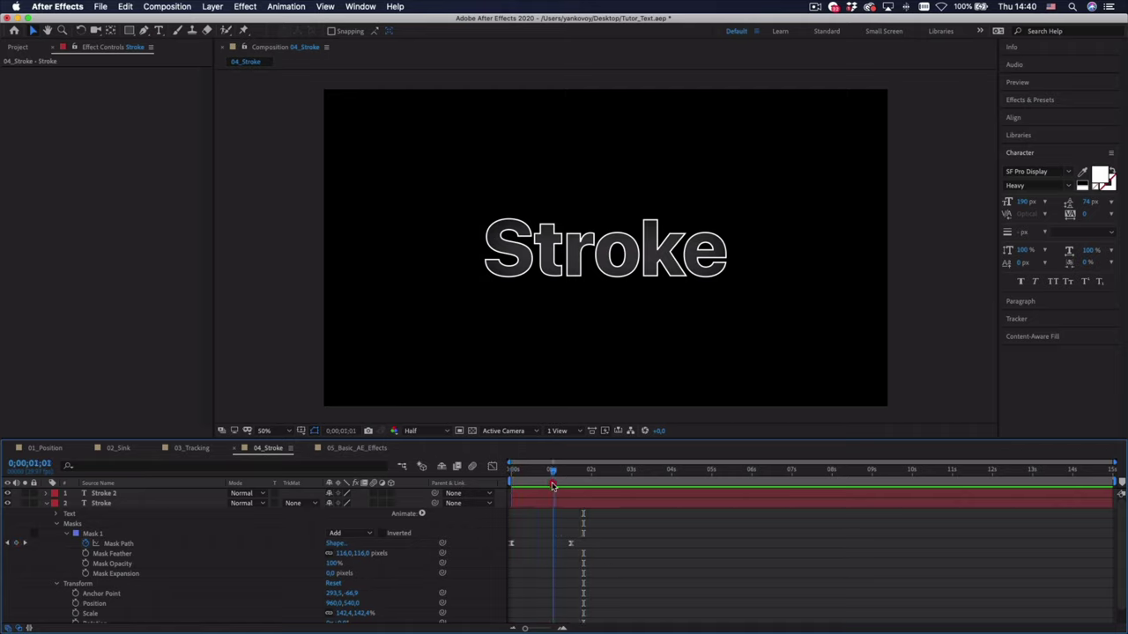
{"action": "scroll", "coordinate": [401, 588], "scroll_direction": "down", "scroll_amount": 1}
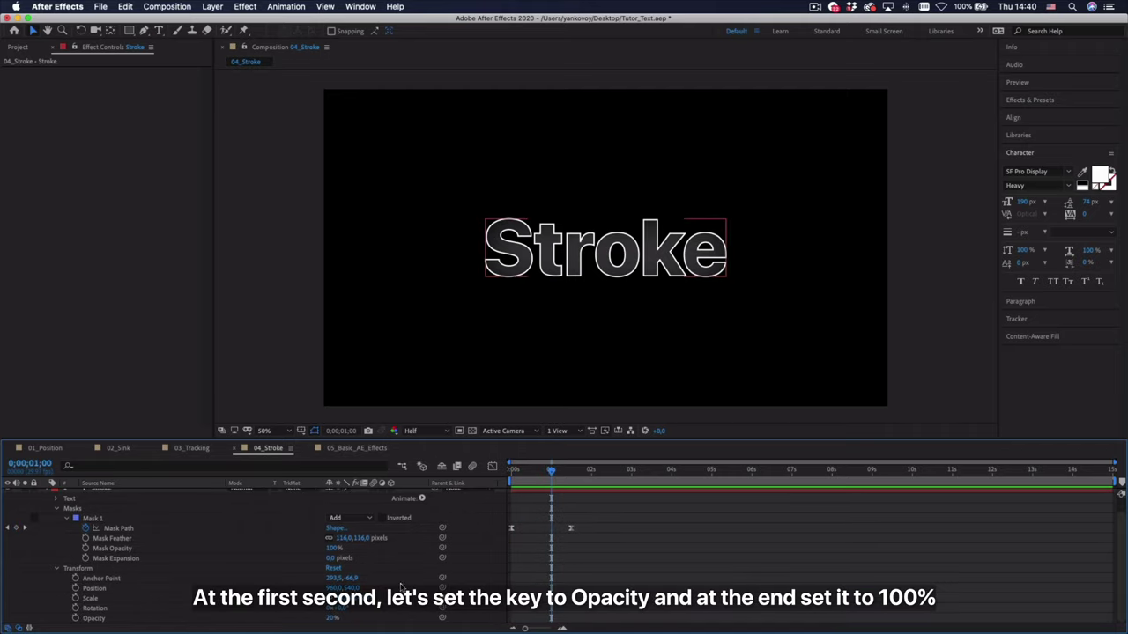
Step: Keyframe the Stroke layer's Opacity from 20% at 1:00 to 100% at 1:15, then preview
{"action": "left_click", "coordinate": [74, 619]}
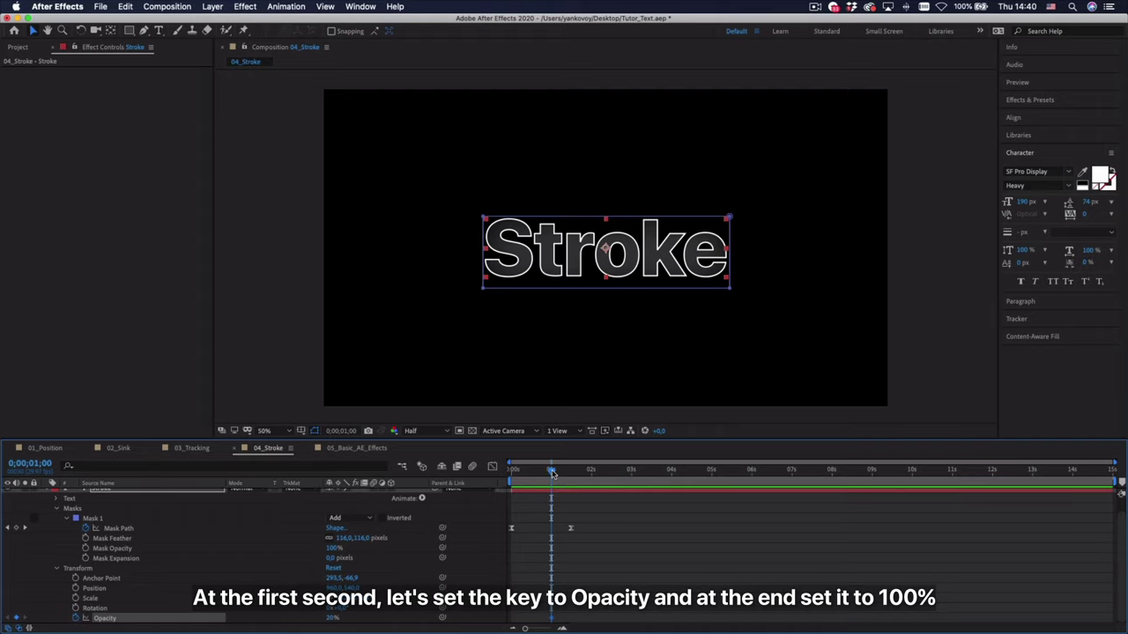
{"action": "left_click_drag", "start_coordinate": [552, 473], "coordinate": [571, 474]}
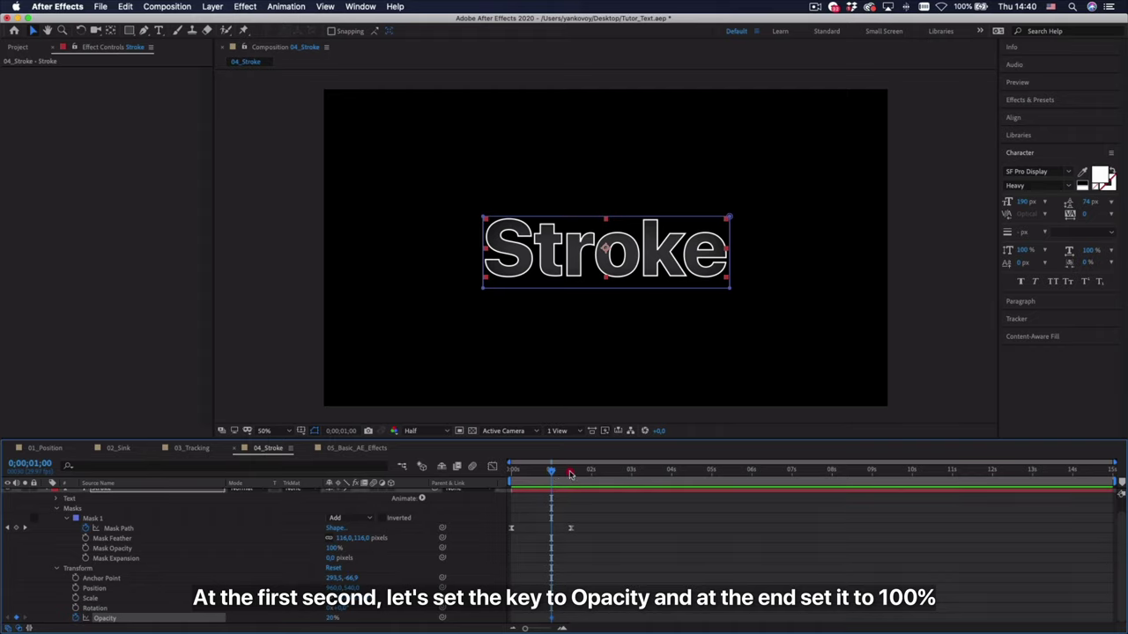
{"action": "left_click", "coordinate": [330, 618]}
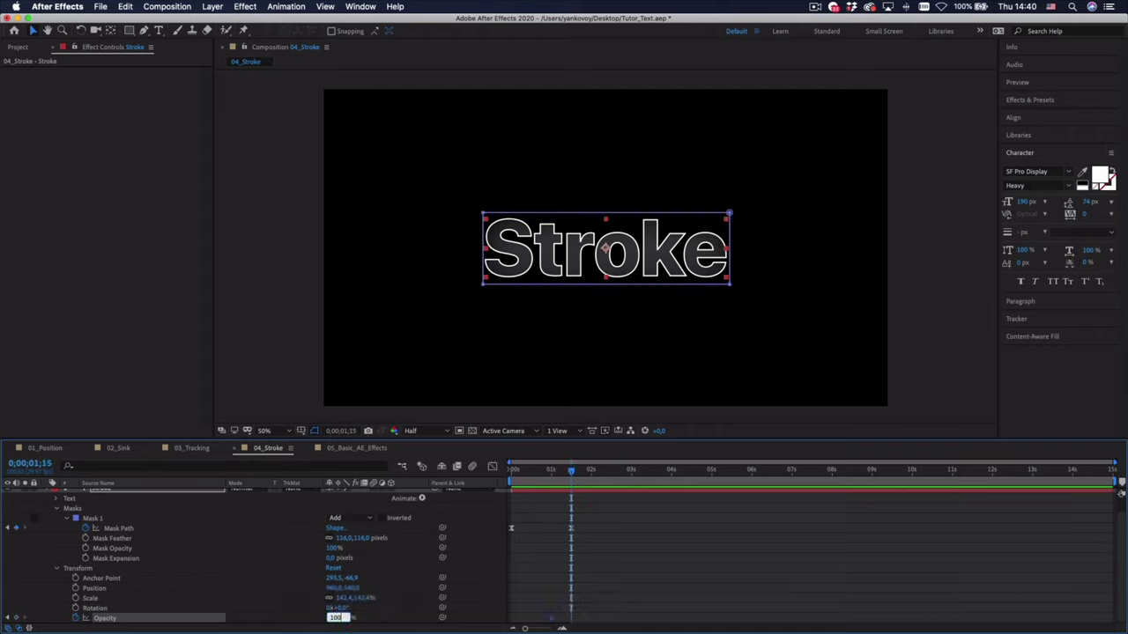
{"action": "type", "text": "100"}
{"action": "key", "text": "Return"}
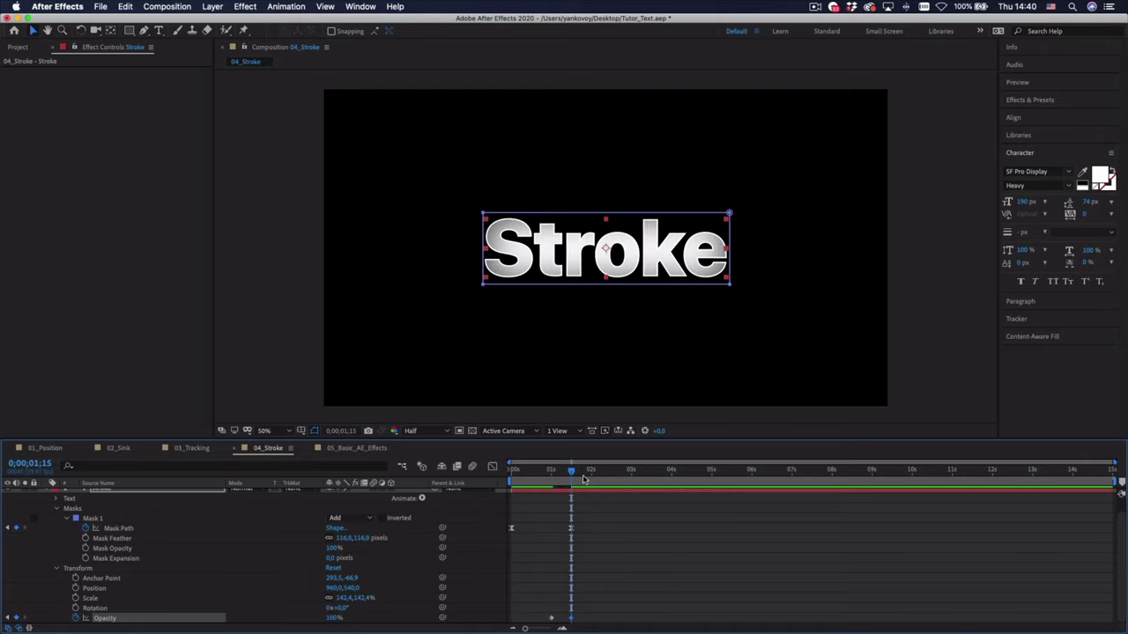
{"action": "key", "text": "Home"}
{"action": "left_click", "coordinate": [653, 562]}
{"action": "key", "text": "space"}
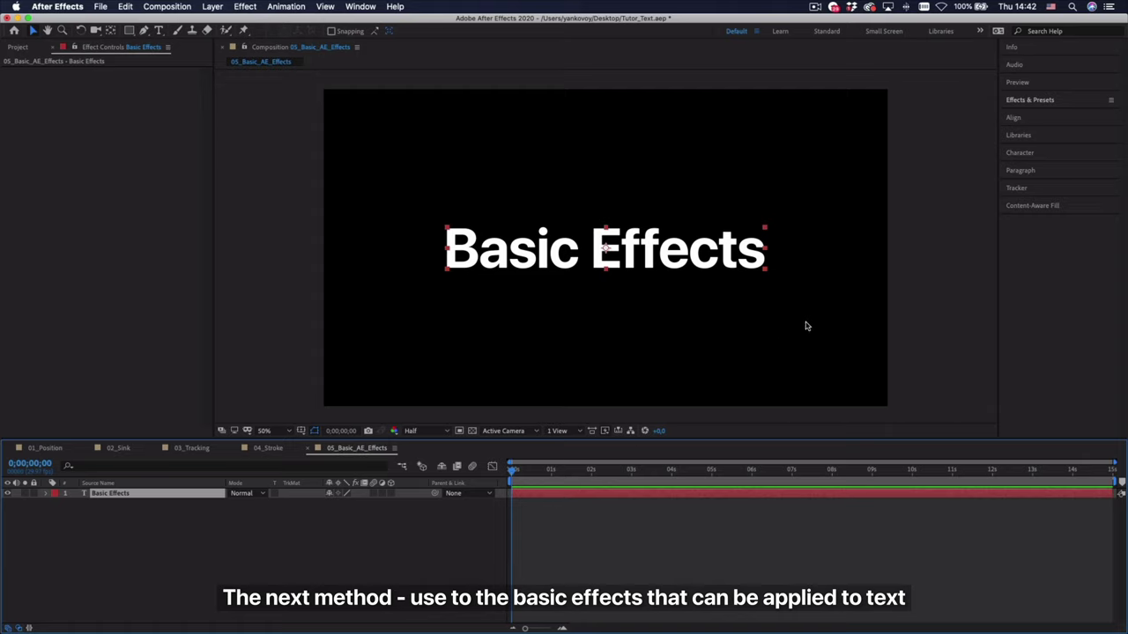
Step: Expand Effects & Presets to Animation Presets › Text › Animate In and scroll the presets
{"action": "left_click", "coordinate": [1031, 99]}
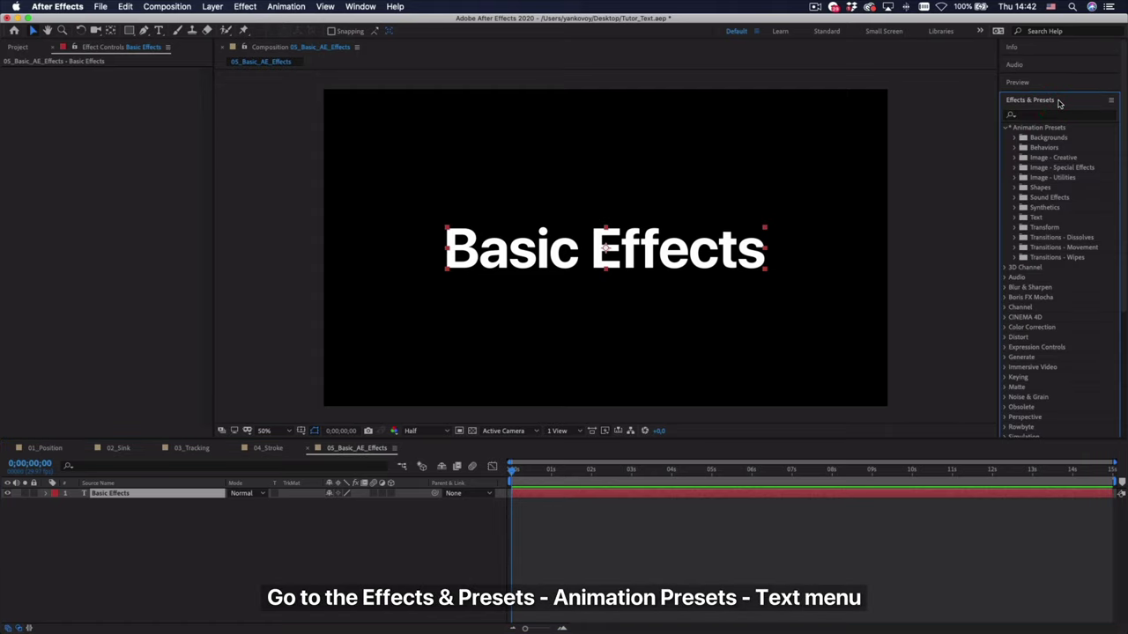
{"action": "left_click", "coordinate": [1004, 129]}
{"action": "left_click", "coordinate": [1066, 102]}
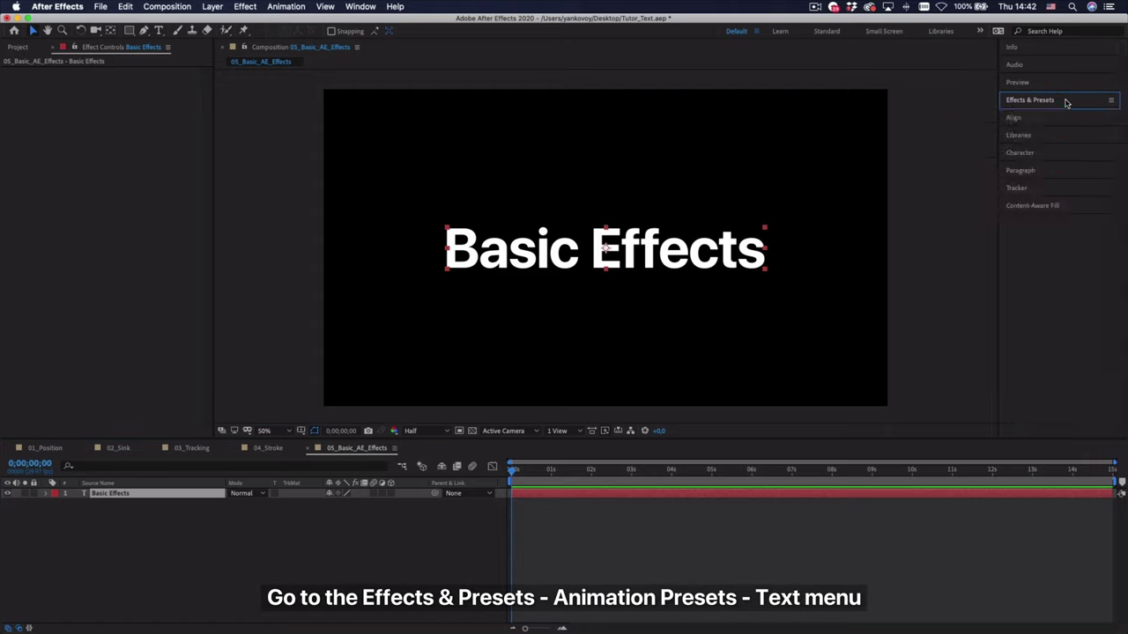
{"action": "left_click", "coordinate": [1066, 103]}
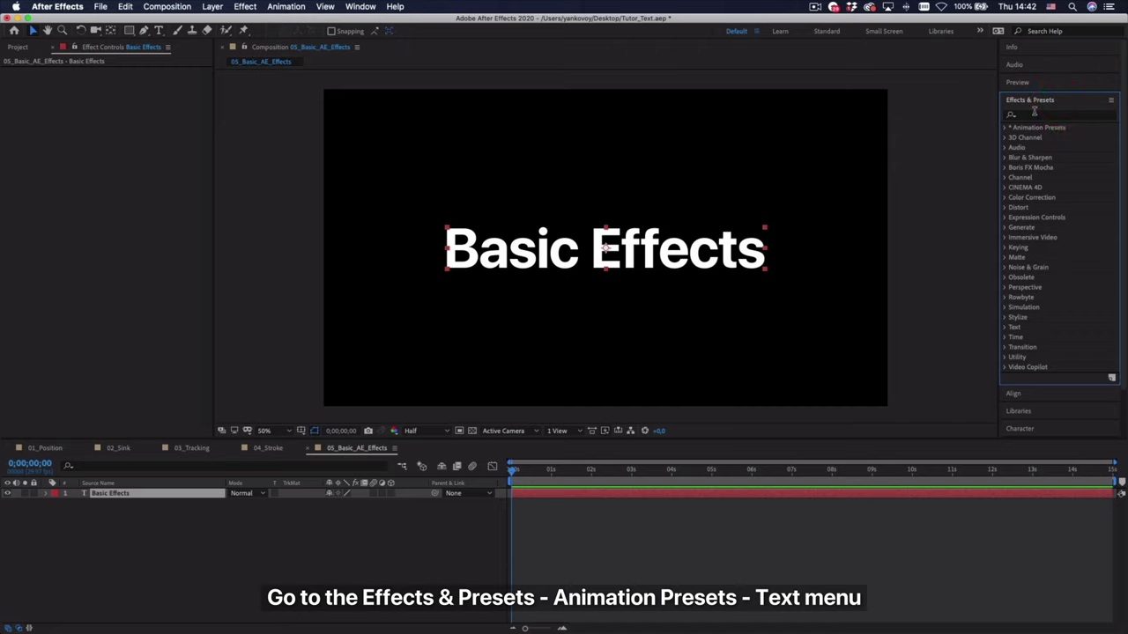
{"action": "left_click", "coordinate": [1003, 128]}
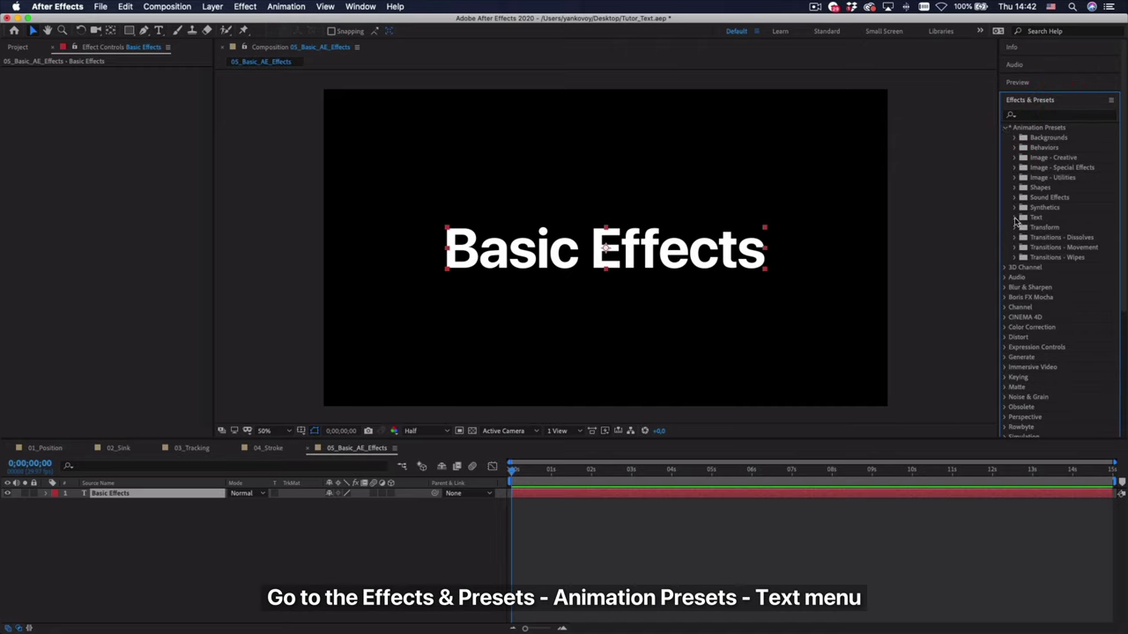
{"action": "left_click", "coordinate": [1015, 218]}
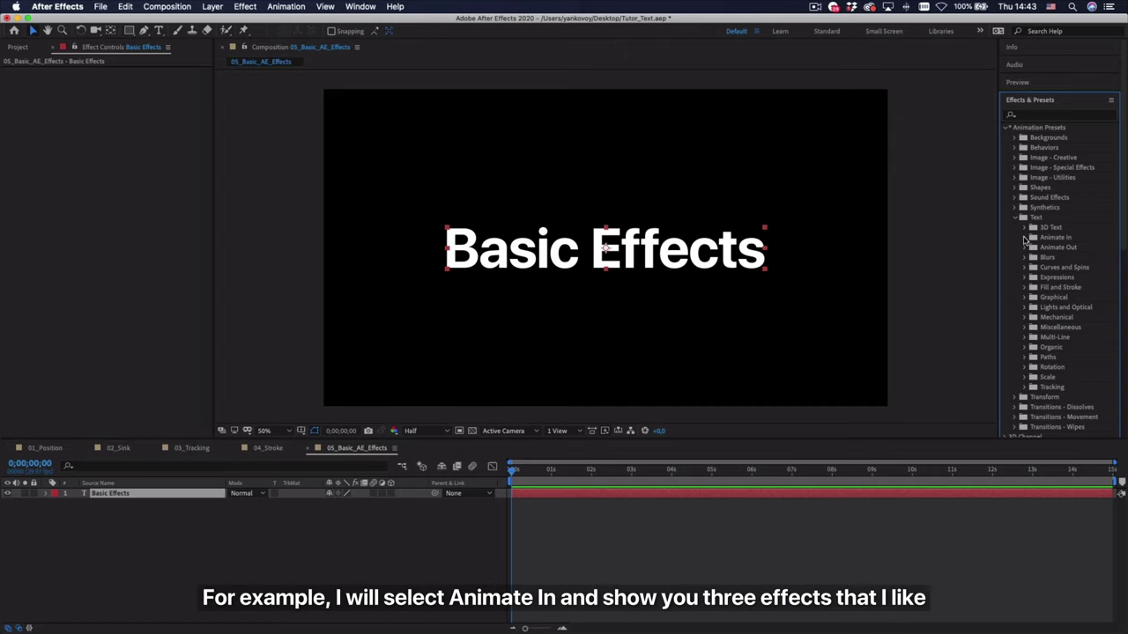
{"action": "left_click", "coordinate": [1025, 239]}
{"action": "scroll", "coordinate": [1019, 259], "scroll_direction": "down", "scroll_amount": 5}
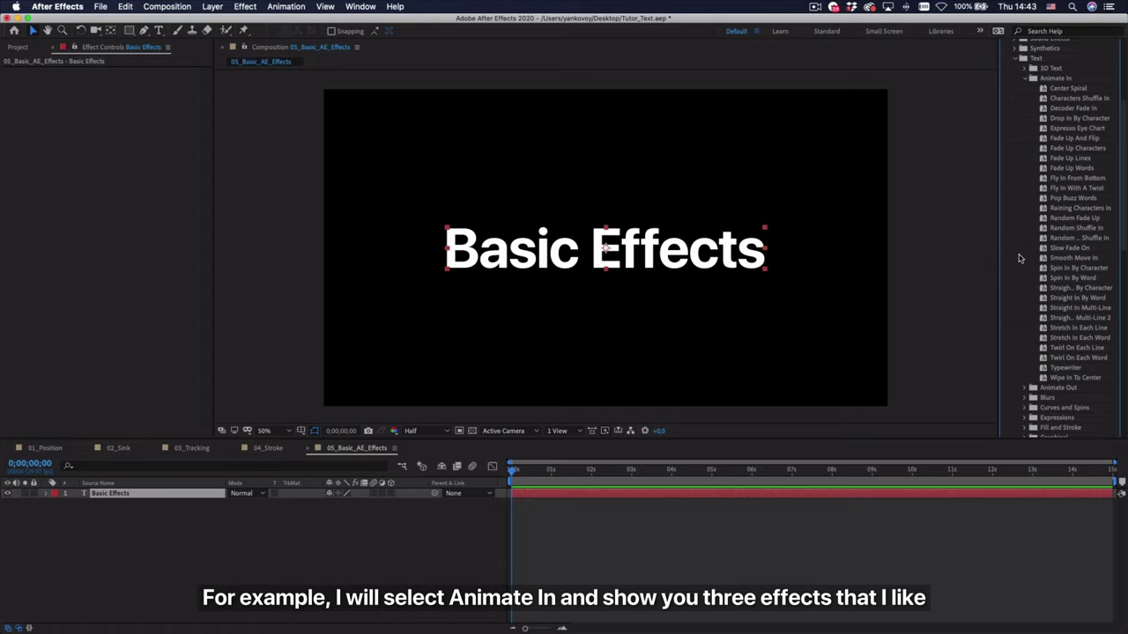
{"action": "double_click", "coordinate": [1069, 247]}
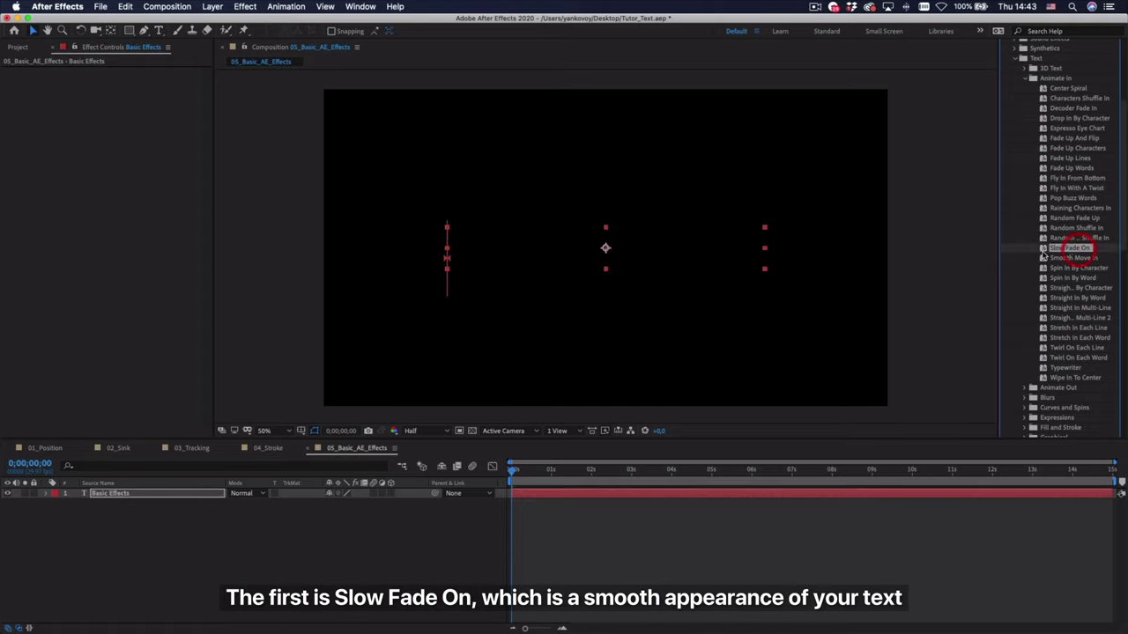
{"action": "left_click", "coordinate": [629, 495]}
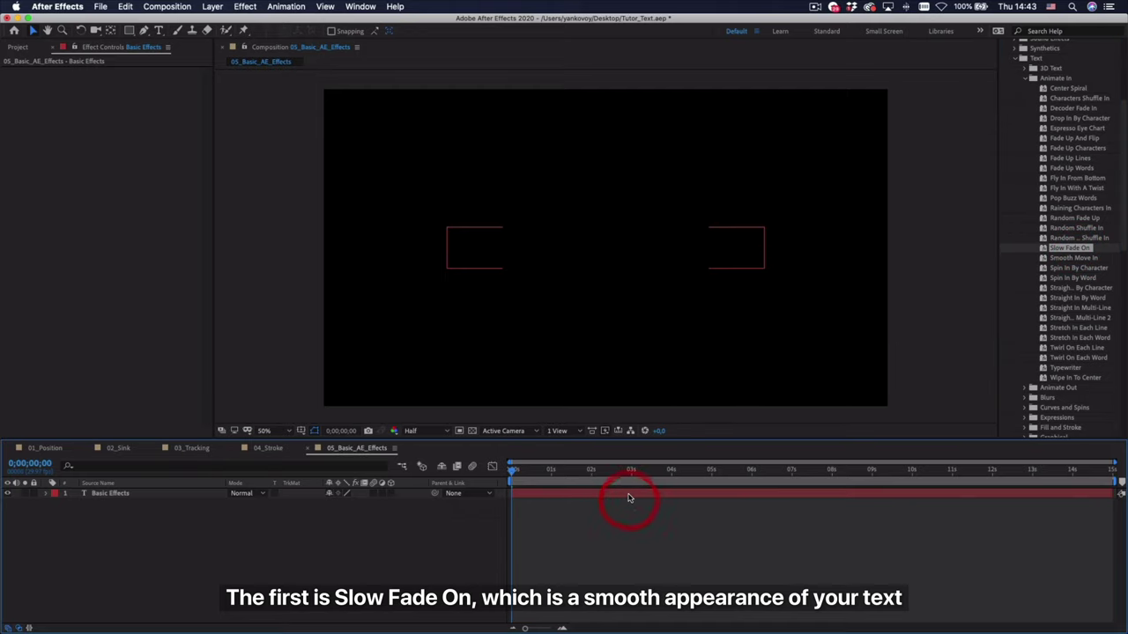
{"action": "key", "text": "u"}
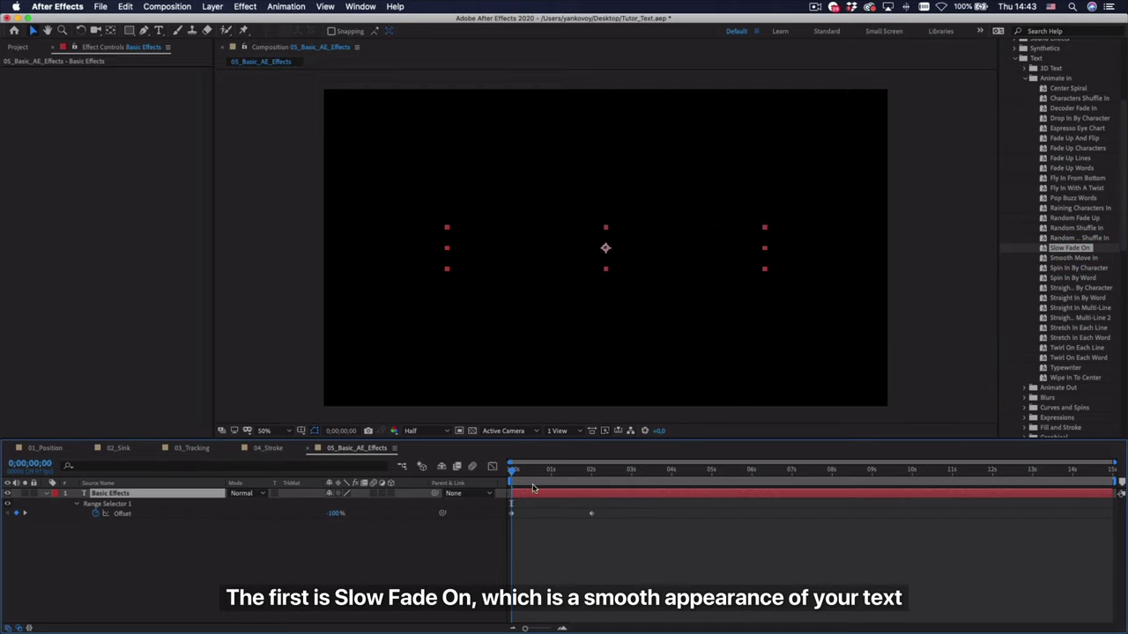
{"action": "mouse_move", "coordinate": [515, 473]}
{"action": "left_mouse_down"}
{"action": "mouse_move", "coordinate": [587, 474]}
{"action": "mouse_move", "coordinate": [512, 474]}
{"action": "left_mouse_up"}
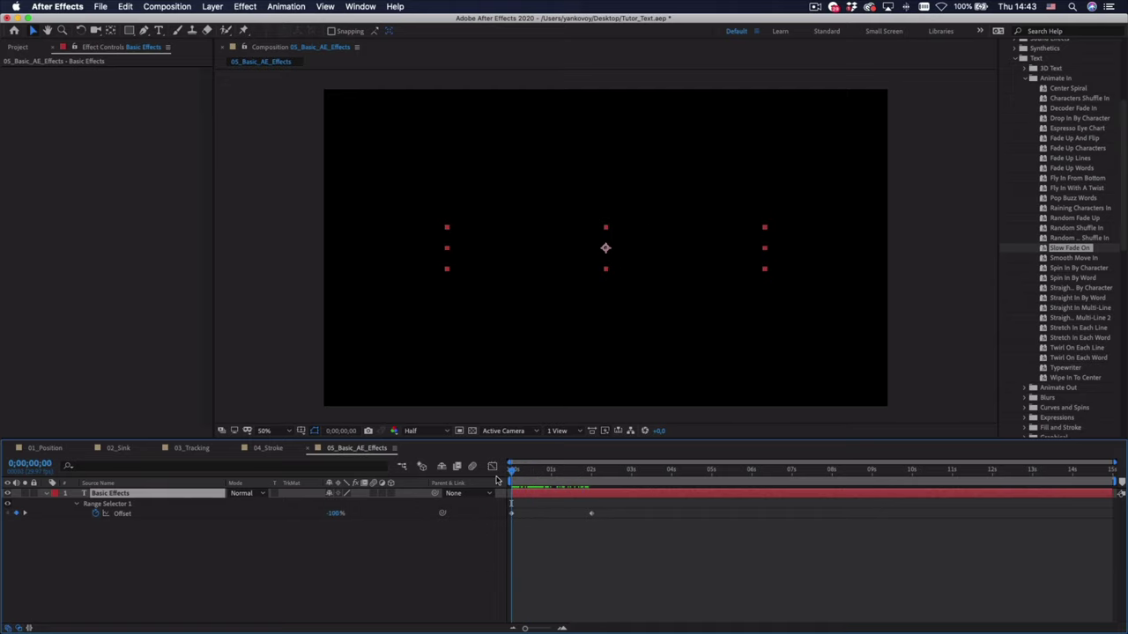
{"action": "key", "text": "space"}
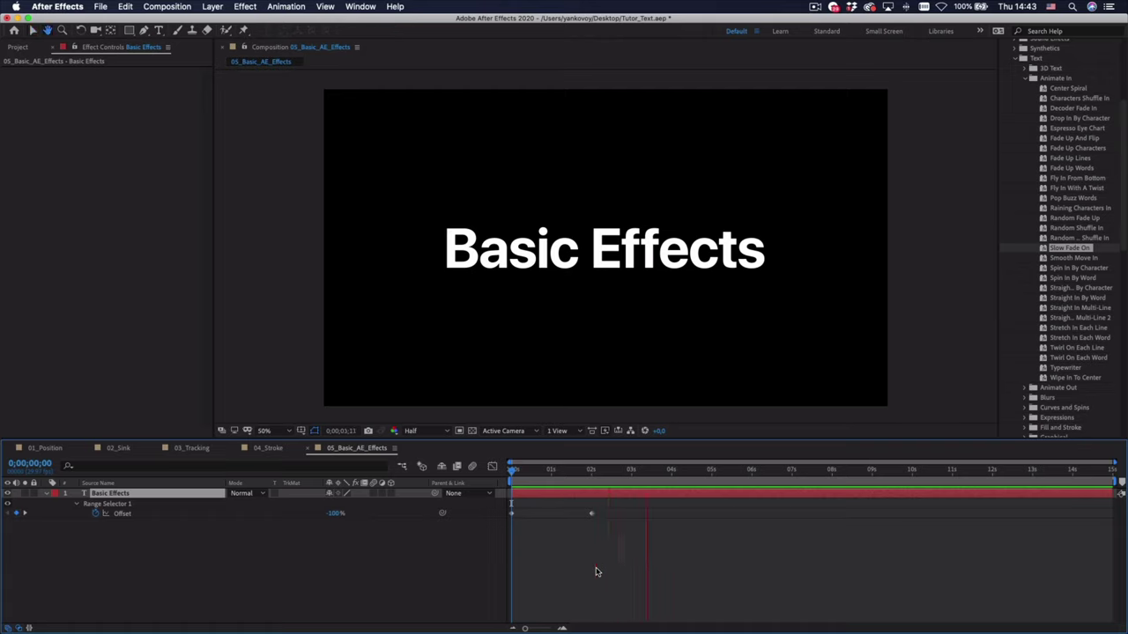
{"action": "key", "text": "space"}
{"action": "key", "text": "super+z"}
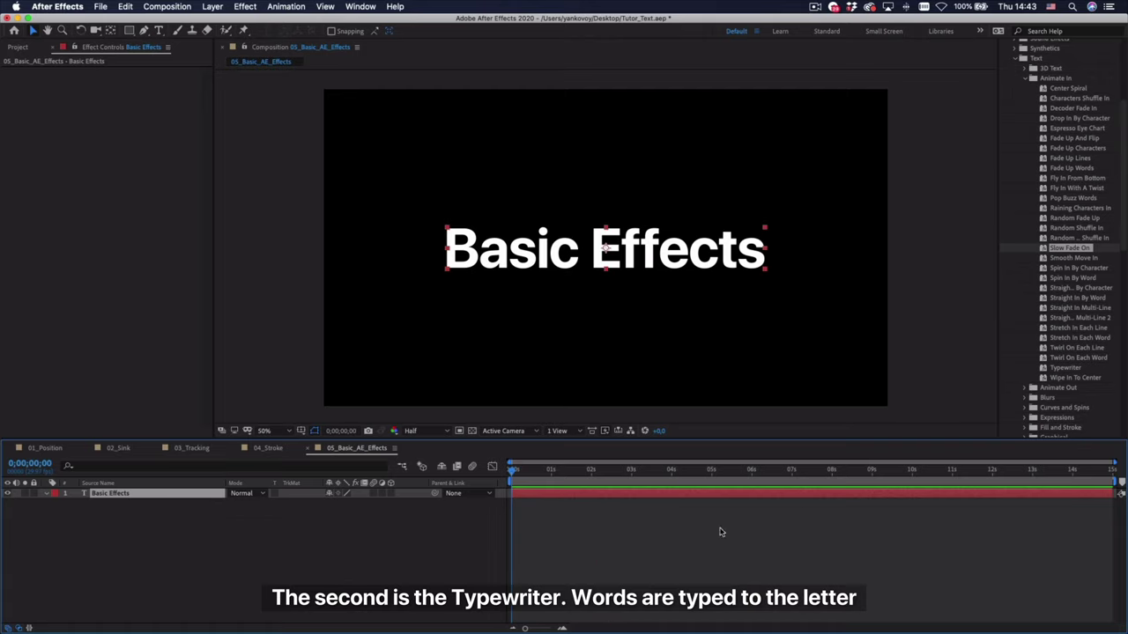
Step: Apply the Typewriter preset to the Basic Effects text and preview it
{"action": "left_click", "coordinate": [1065, 369]}
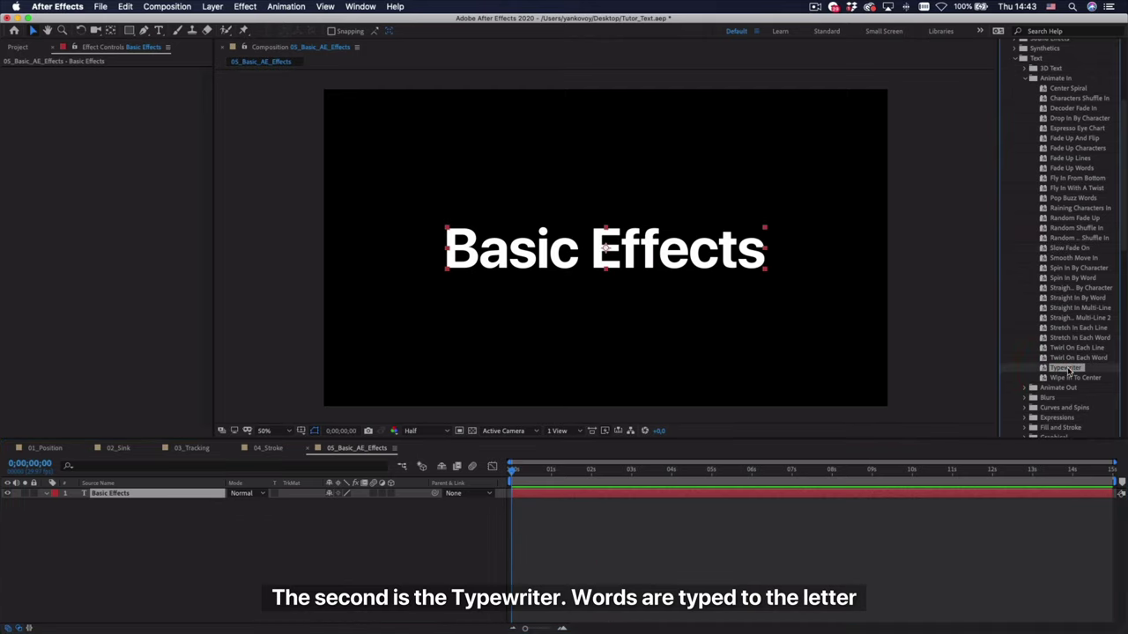
{"action": "double_click", "coordinate": [1070, 369]}
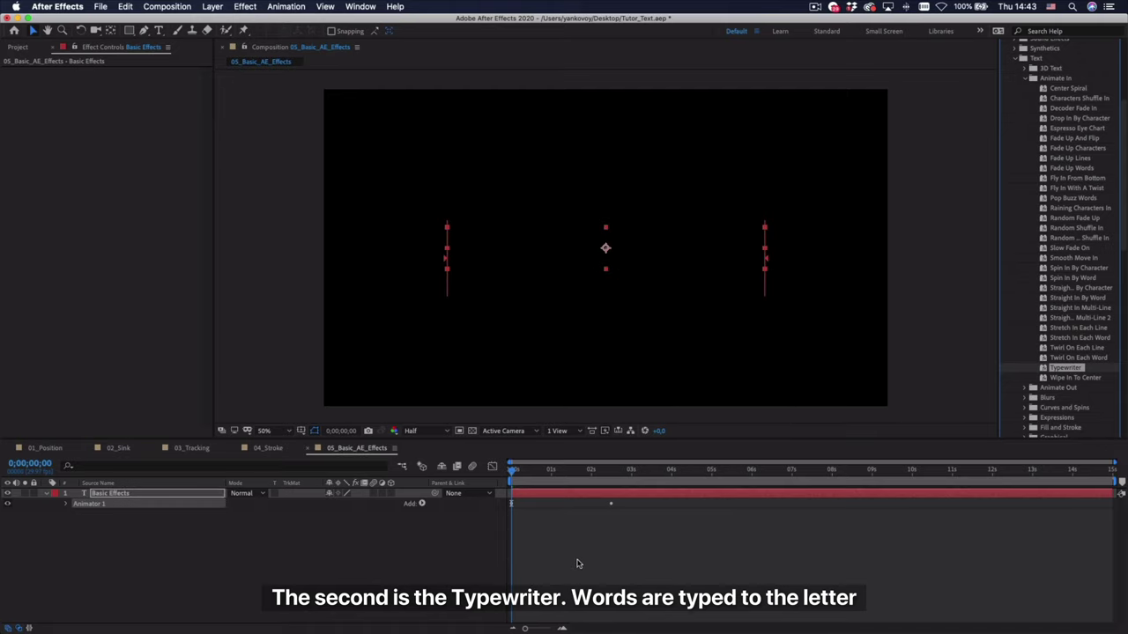
{"action": "key", "text": "space"}
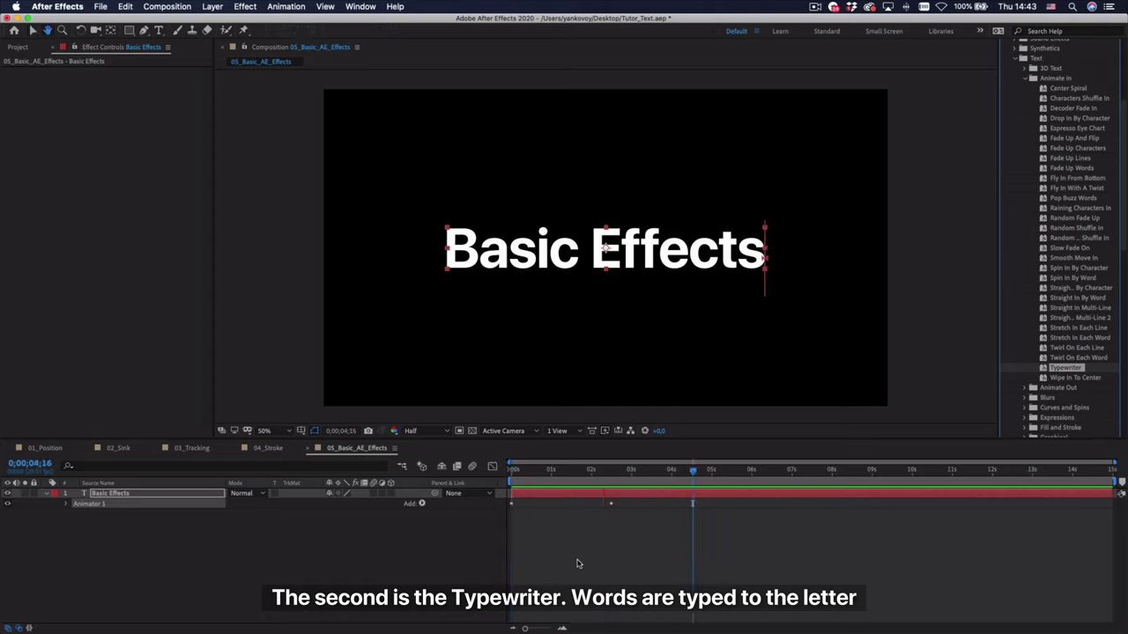
{"action": "key", "text": "space"}
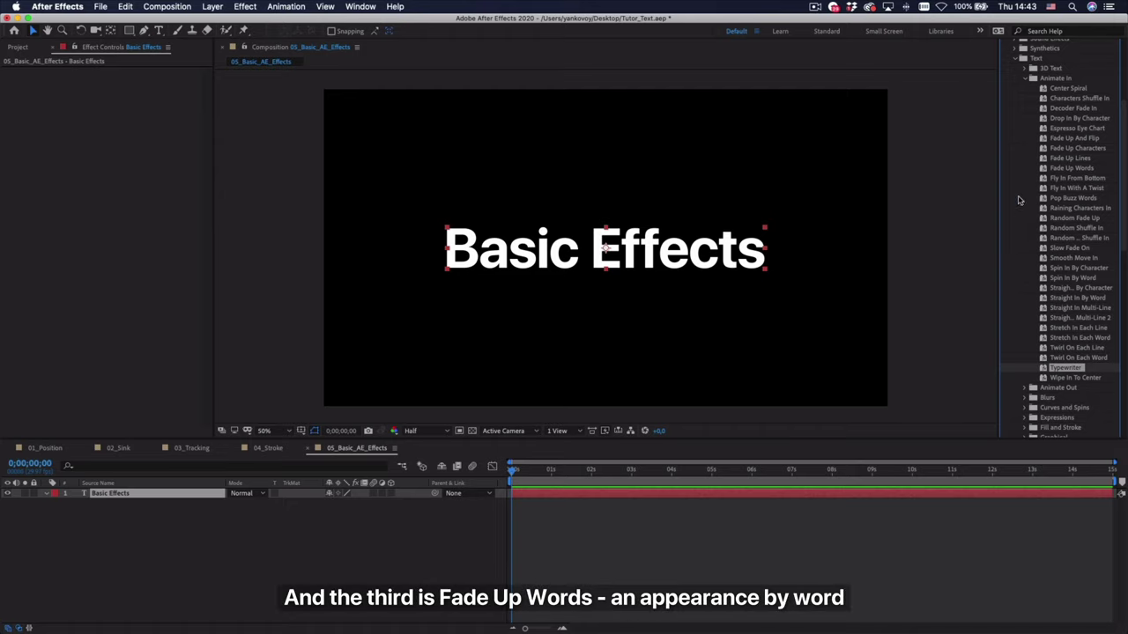
Step: Apply Fade Up Words to the Basic Effects text, preview it, and collapse Animate In
{"action": "double_click", "coordinate": [1057, 168]}
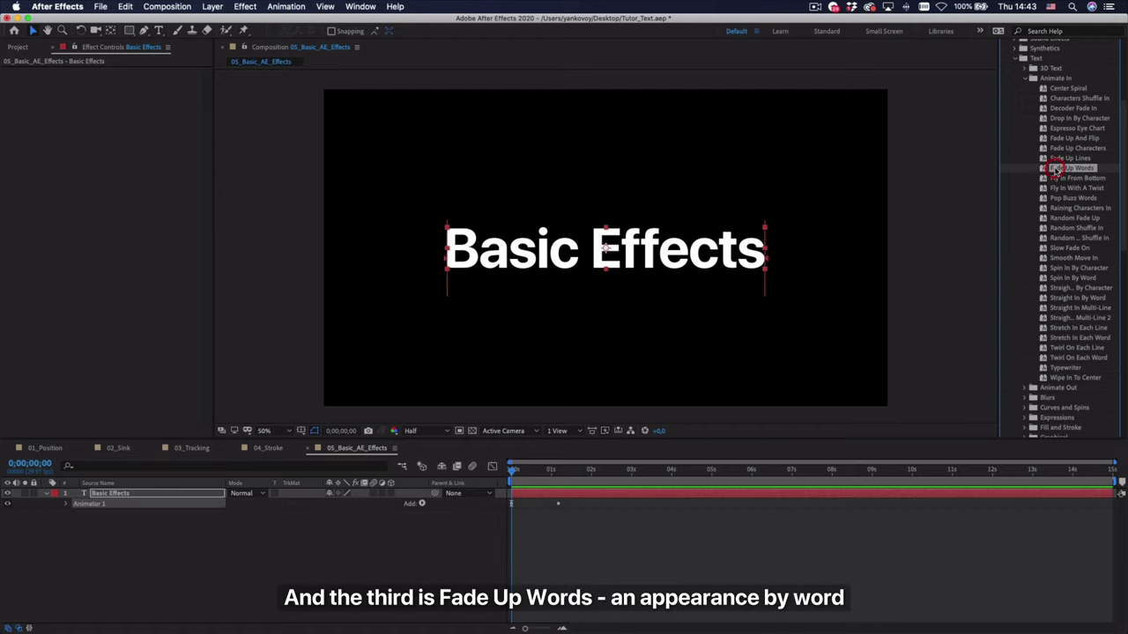
{"action": "key", "text": "space"}
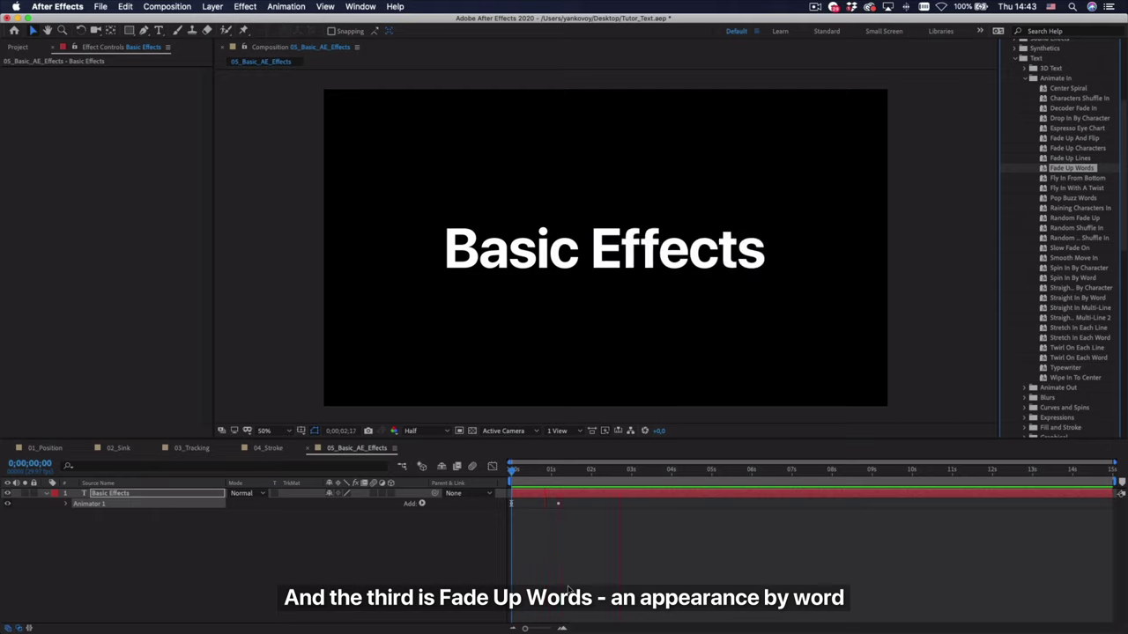
{"action": "key", "text": "space"}
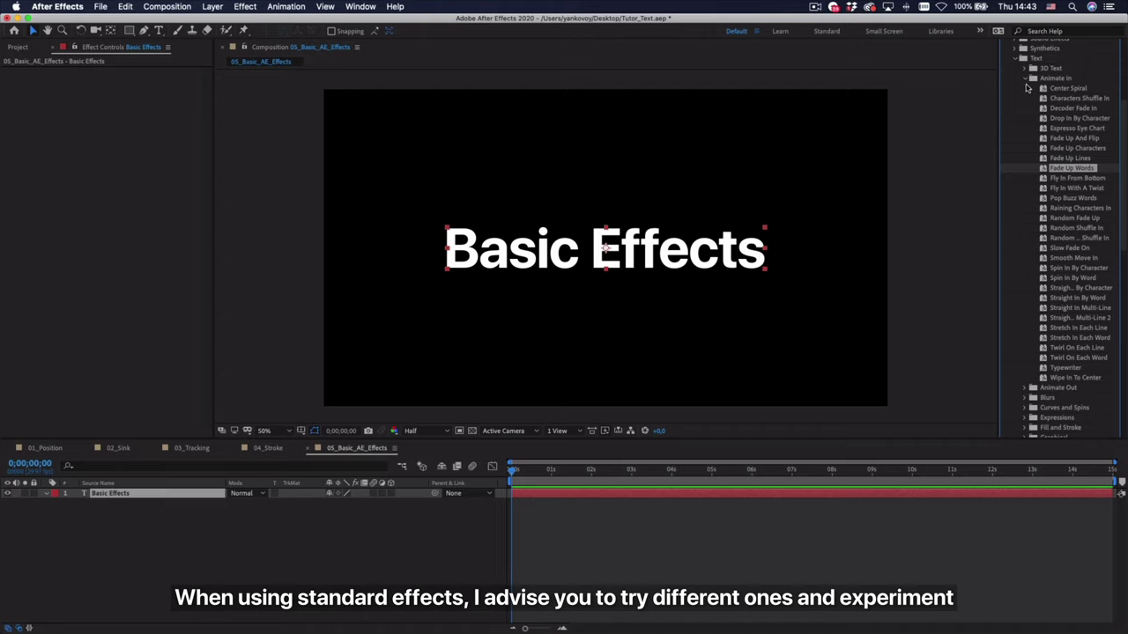
{"action": "left_click", "coordinate": [1027, 80]}
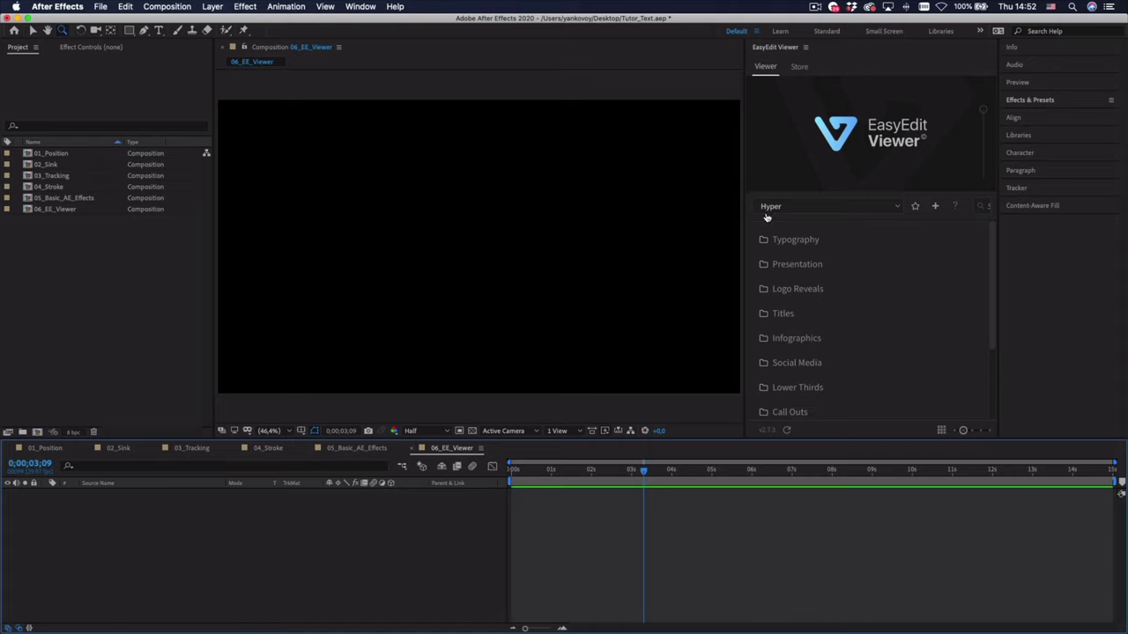
Step: Open EasyEdit Viewer's Titles folder, widen the panel, and scroll through the title thumbnails
{"action": "left_click", "coordinate": [783, 314]}
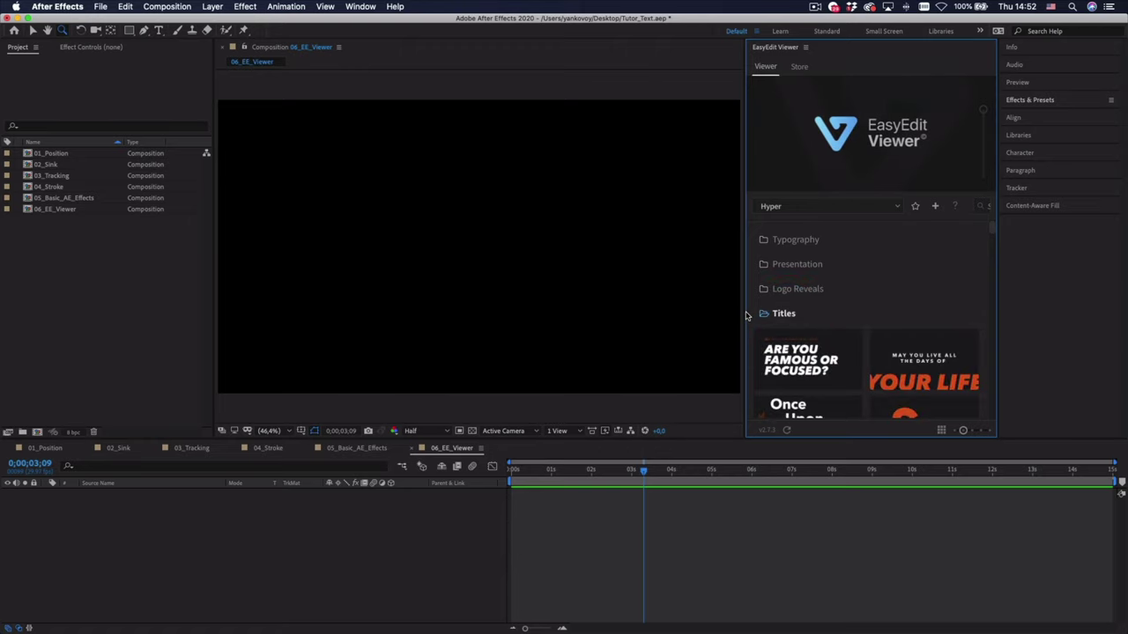
{"action": "left_click_drag", "start_coordinate": [744, 315], "coordinate": [678, 313]}
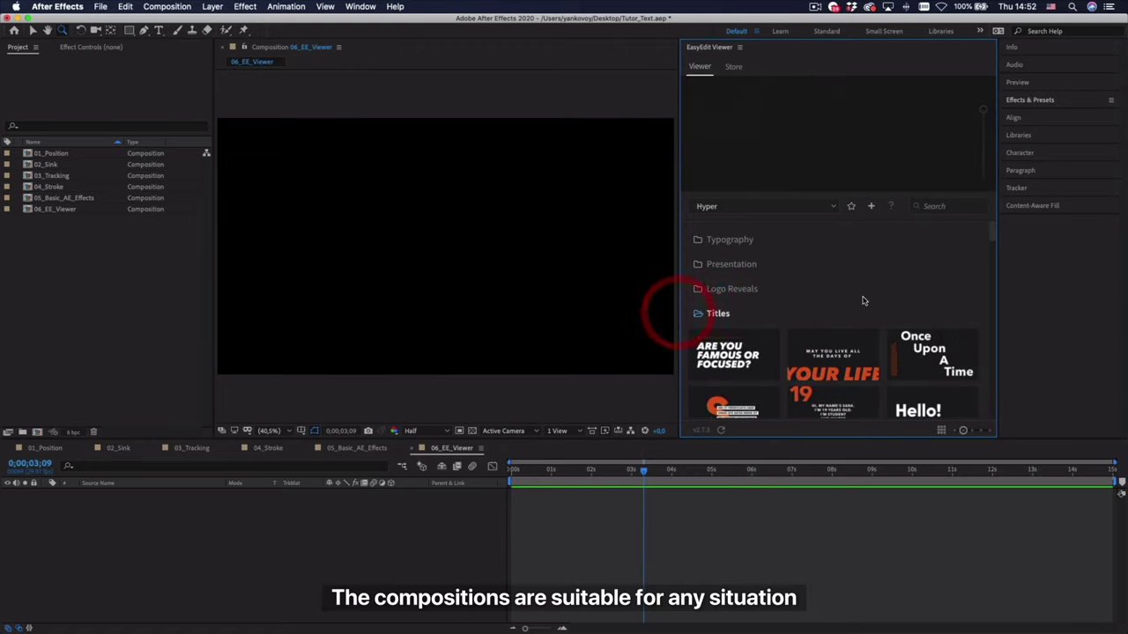
{"action": "scroll", "coordinate": [862, 300], "scroll_direction": "down", "scroll_amount": 2}
{"action": "mouse_move", "coordinate": [829, 325]}
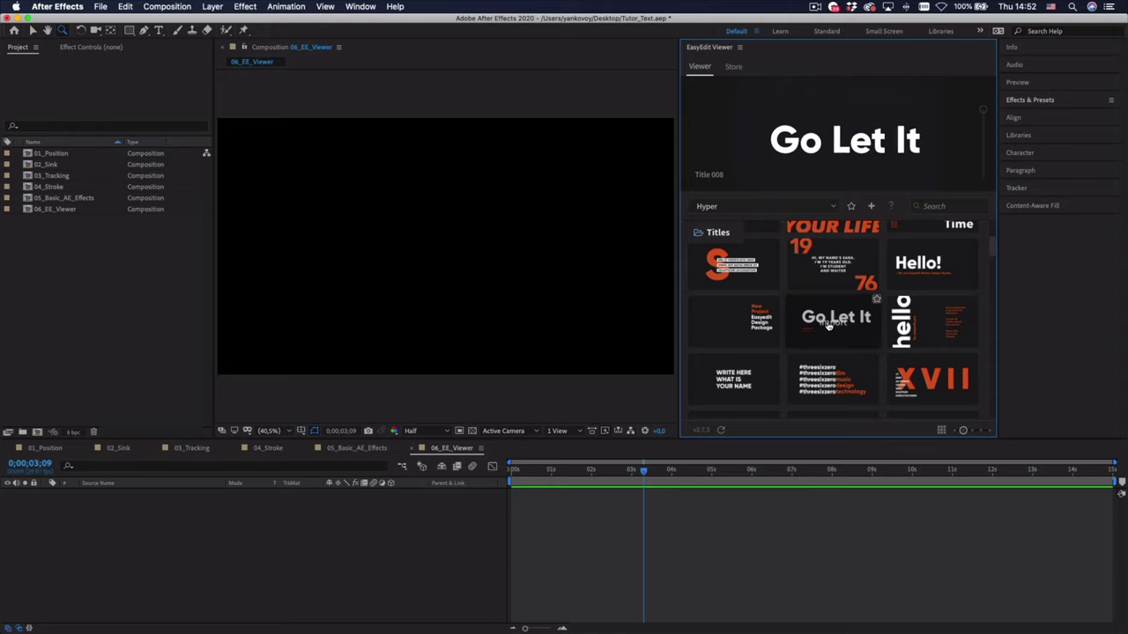
{"action": "mouse_move", "coordinate": [919, 328]}
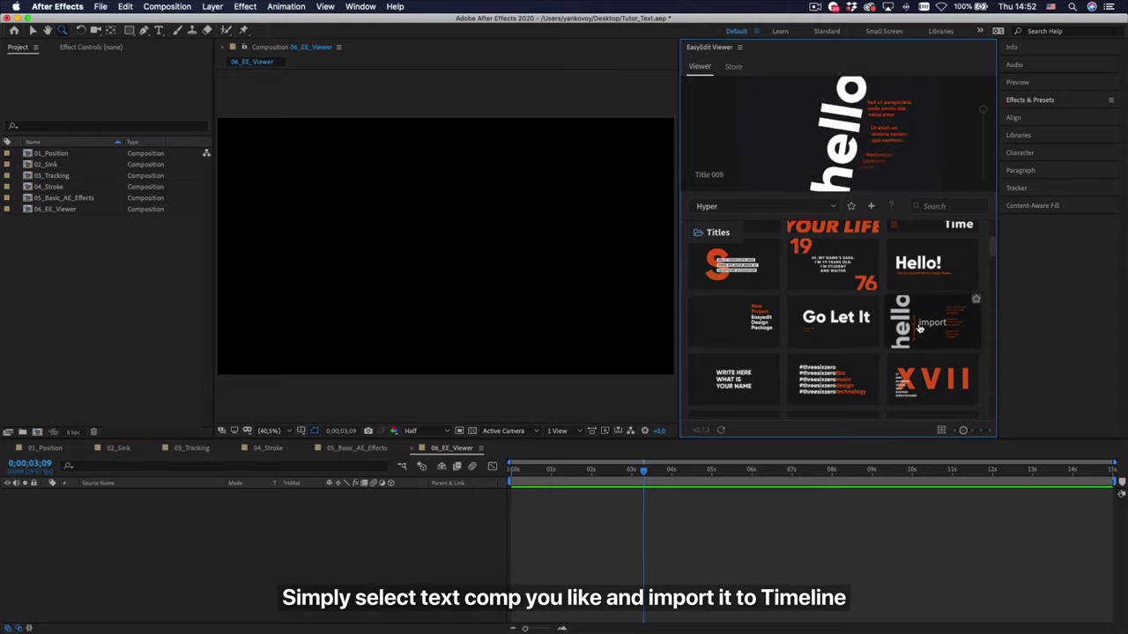
{"action": "scroll", "coordinate": [919, 327], "scroll_direction": "down", "scroll_amount": 2}
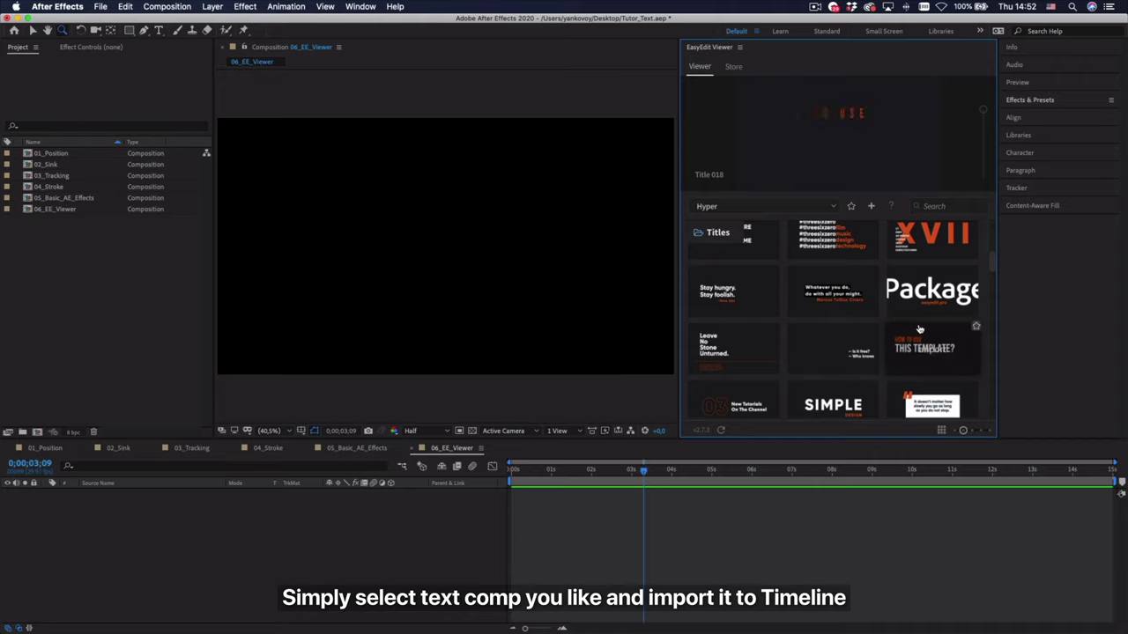
{"action": "scroll", "coordinate": [919, 328], "scroll_direction": "down", "scroll_amount": 1}
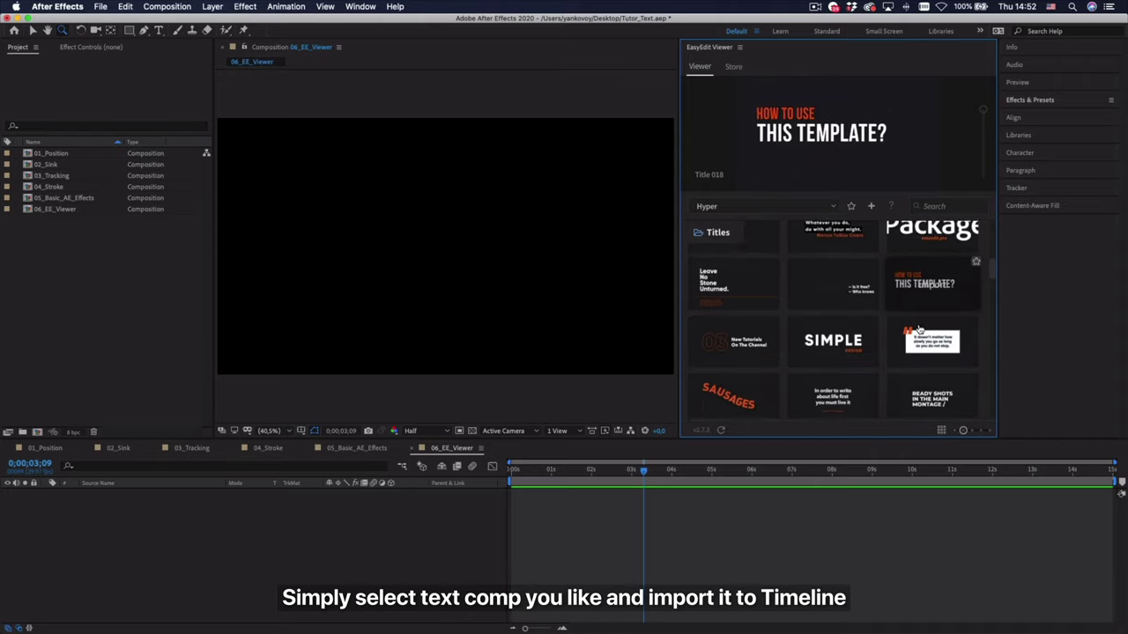
{"action": "scroll", "coordinate": [919, 329], "scroll_direction": "down", "scroll_amount": 8}
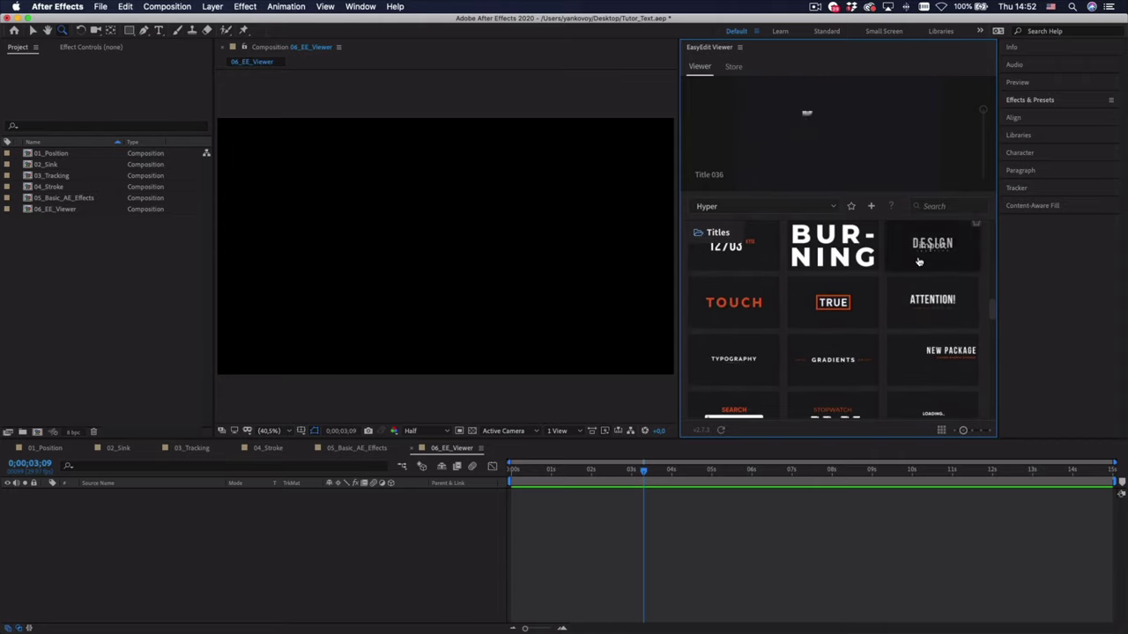
Step: Import Title 036 (DESIGN IDENTITY), start it at 0 s, preview it, and enlarge the view
{"action": "left_click", "coordinate": [919, 261]}
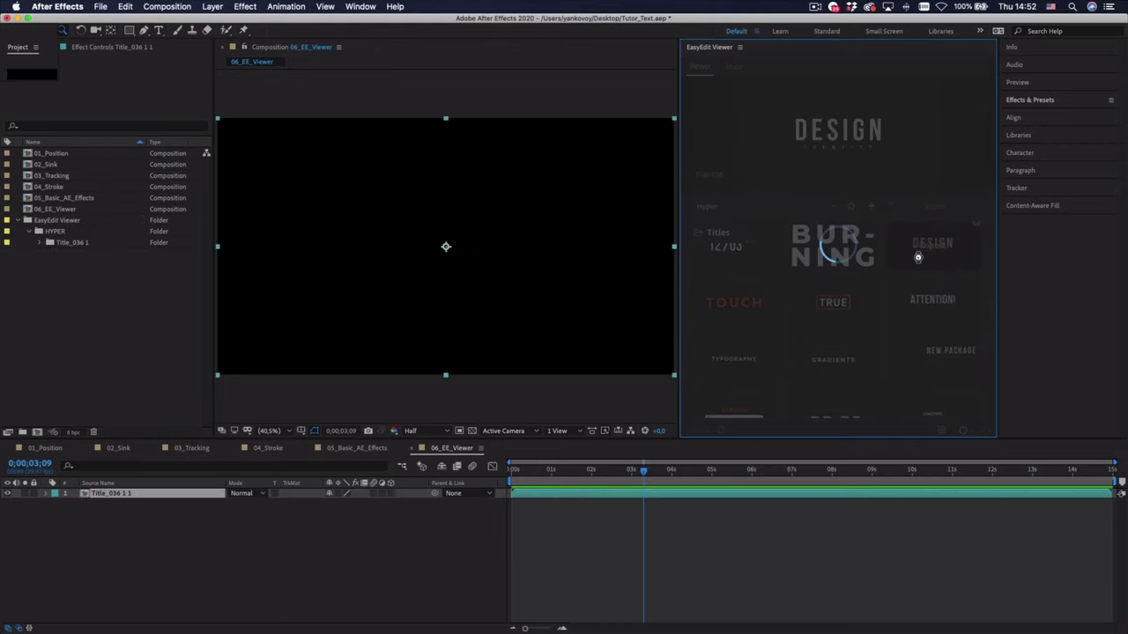
{"action": "left_click_drag", "start_coordinate": [674, 493], "coordinate": [542, 493]}
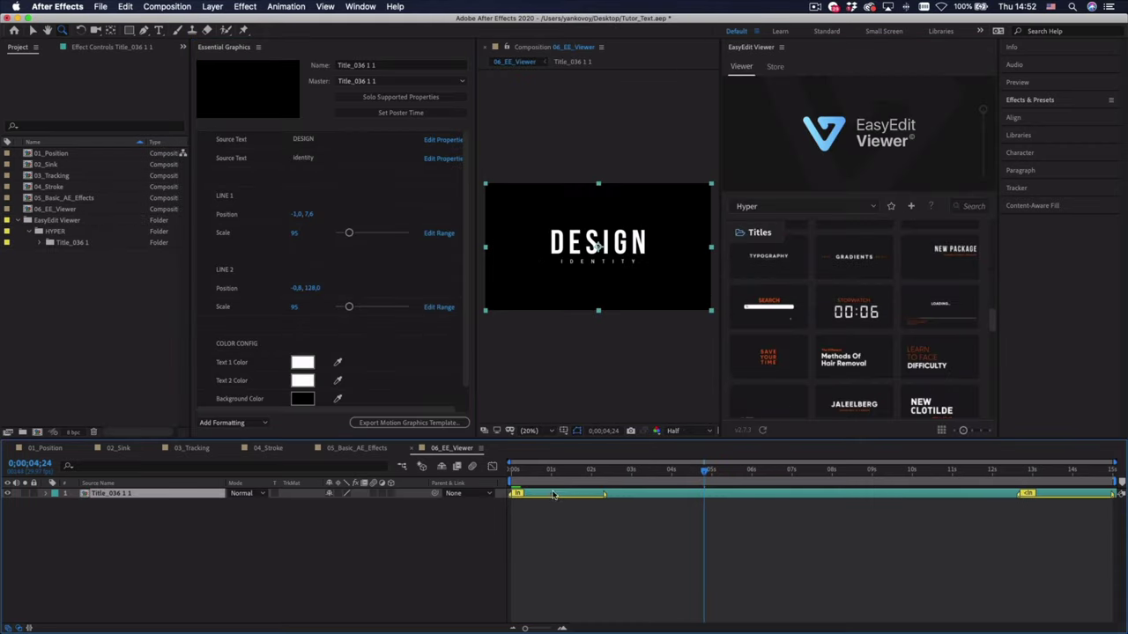
{"action": "key", "text": "space"}
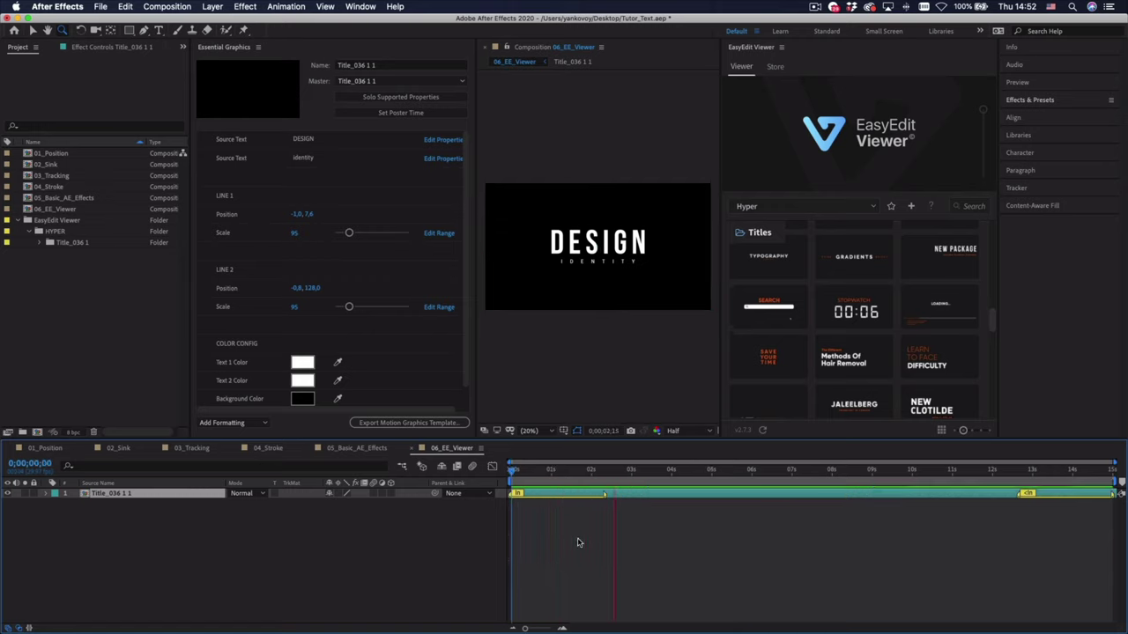
{"action": "key", "text": "space"}
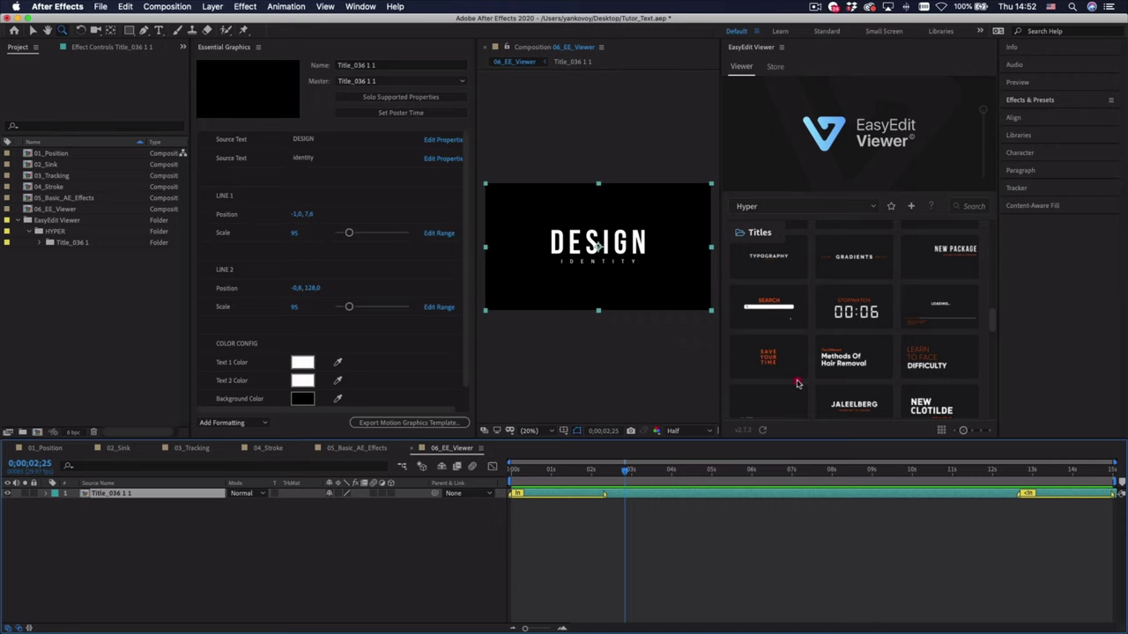
{"action": "left_click_drag", "start_coordinate": [721, 378], "coordinate": [848, 376]}
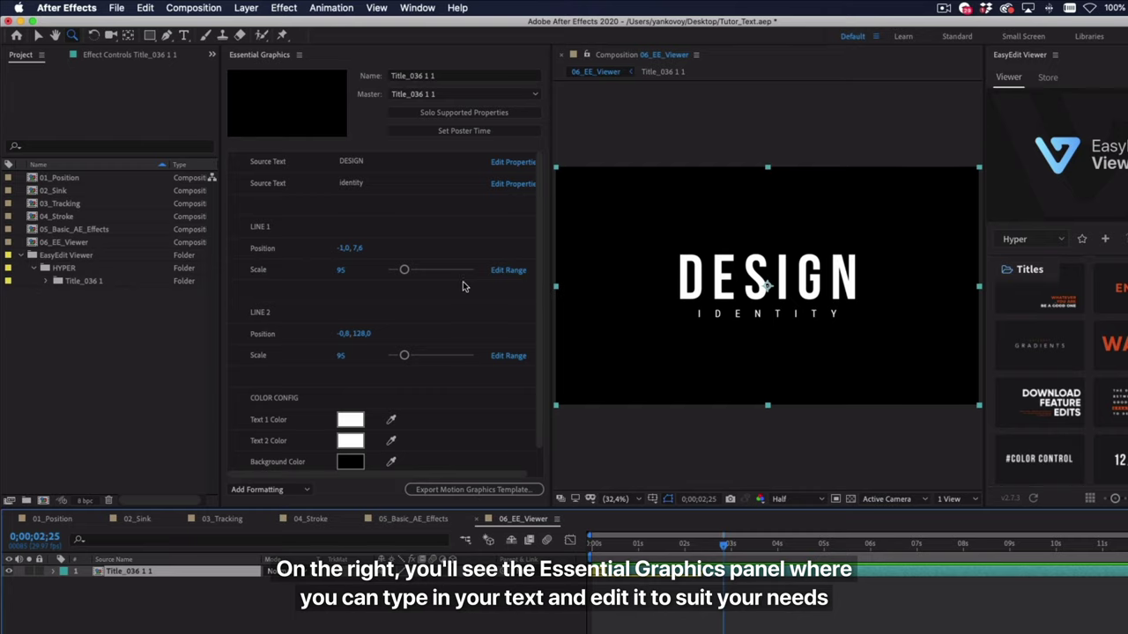
Step: Replace the DESIGN headline and the subtitle's Source Text with 'your text'
{"action": "left_click", "coordinate": [354, 162]}
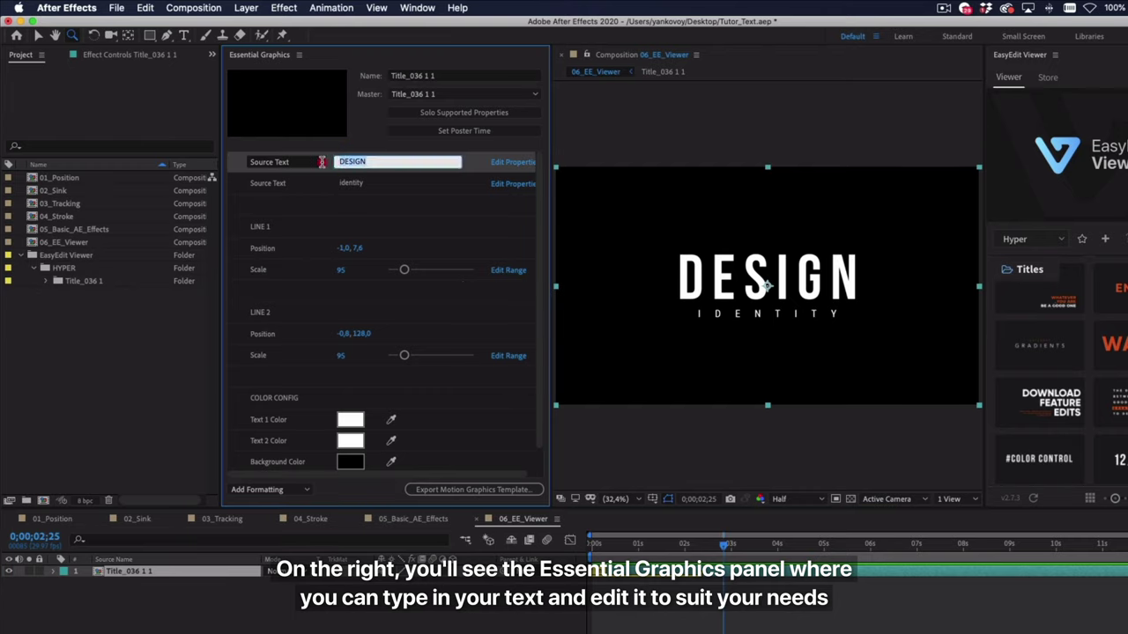
{"action": "type", "text": "yo"}
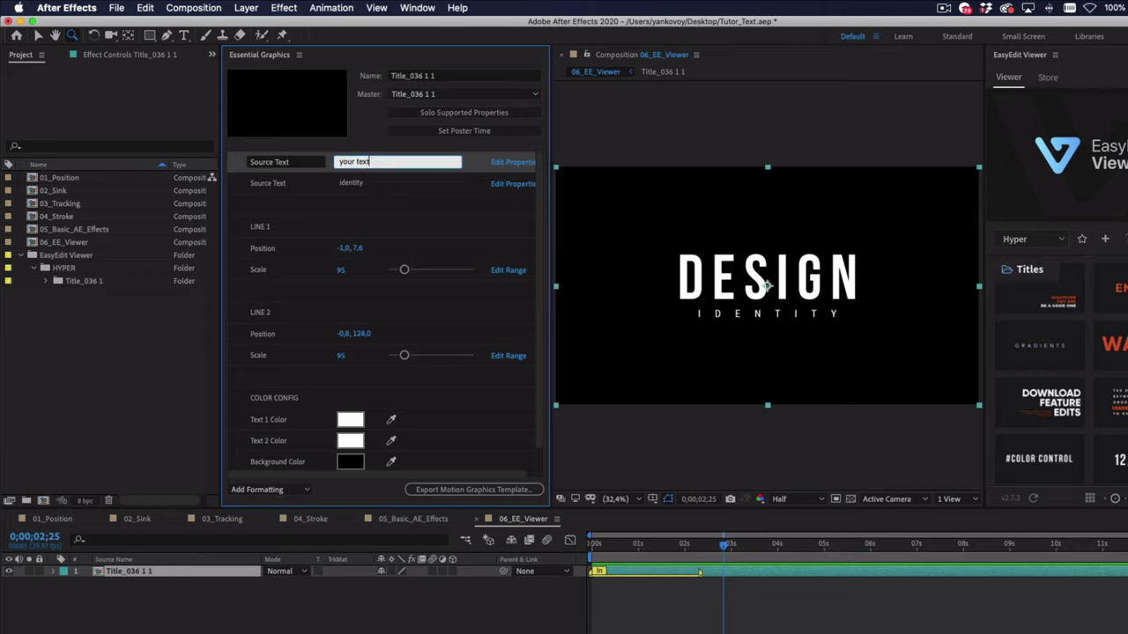
{"action": "type", "text": "ur text"}
{"action": "left_click", "coordinate": [350, 183]}
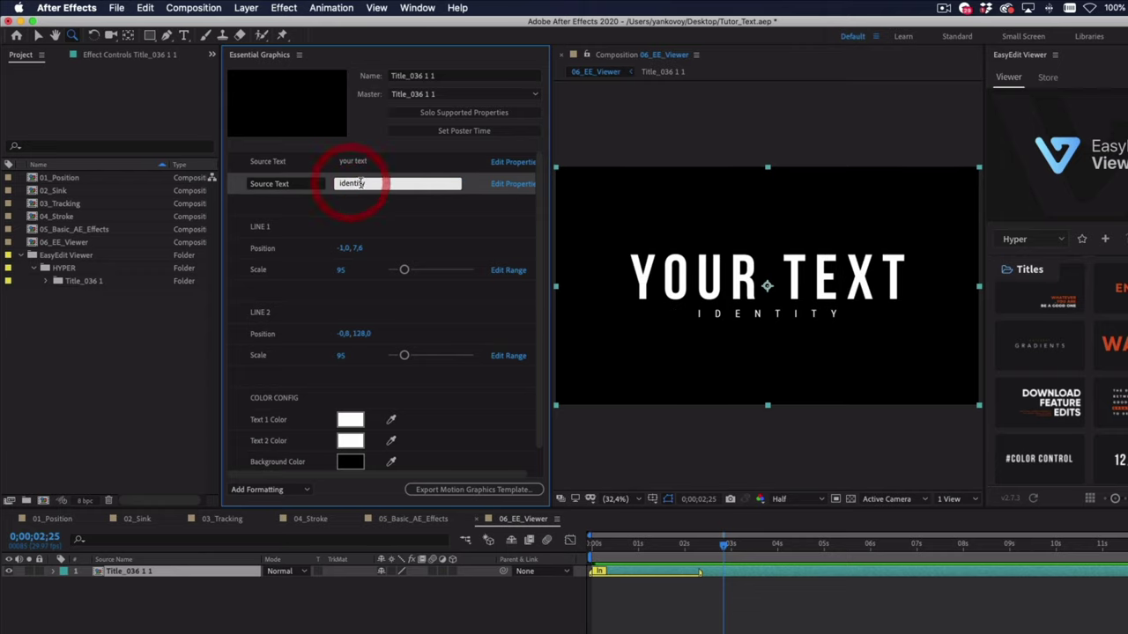
{"action": "left_click_drag", "start_coordinate": [370, 185], "coordinate": [328, 190]}
{"action": "type", "text": "your text"}
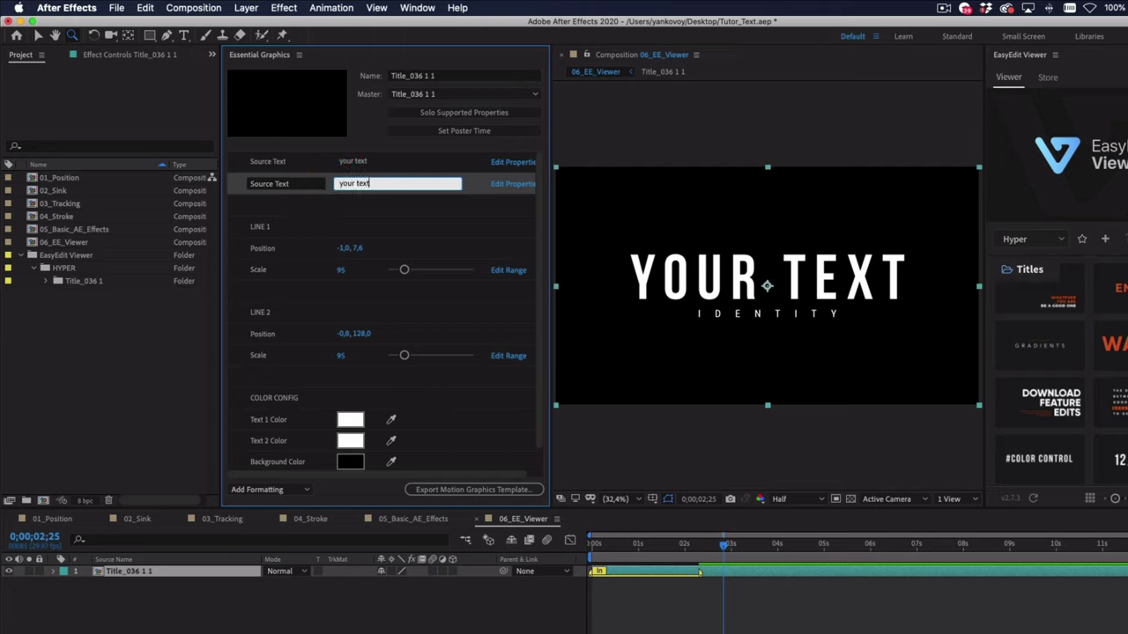
{"action": "left_click", "coordinate": [346, 208]}
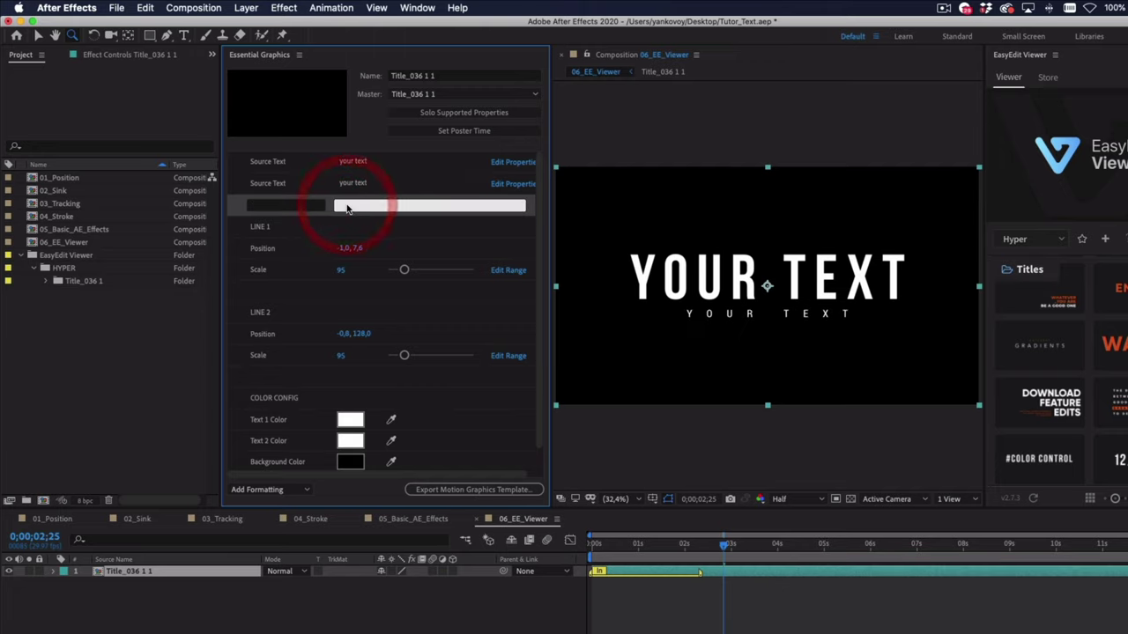
Step: Adjust the Line 1 headline position and shrink its scale slightly
{"action": "left_click", "coordinate": [353, 249]}
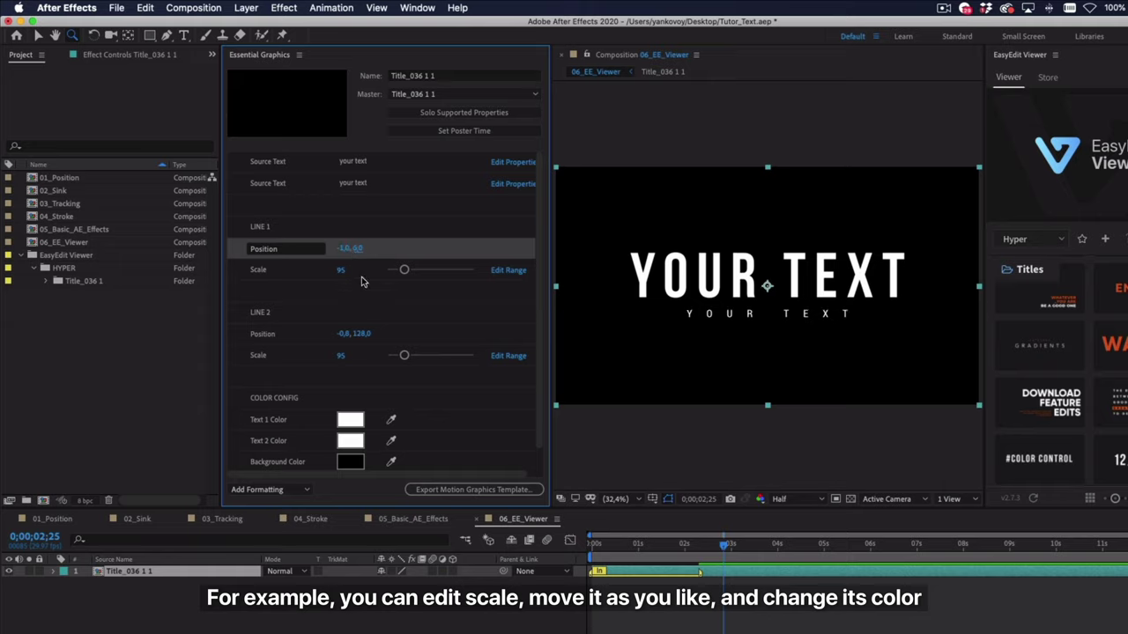
{"action": "left_click", "coordinate": [403, 272]}
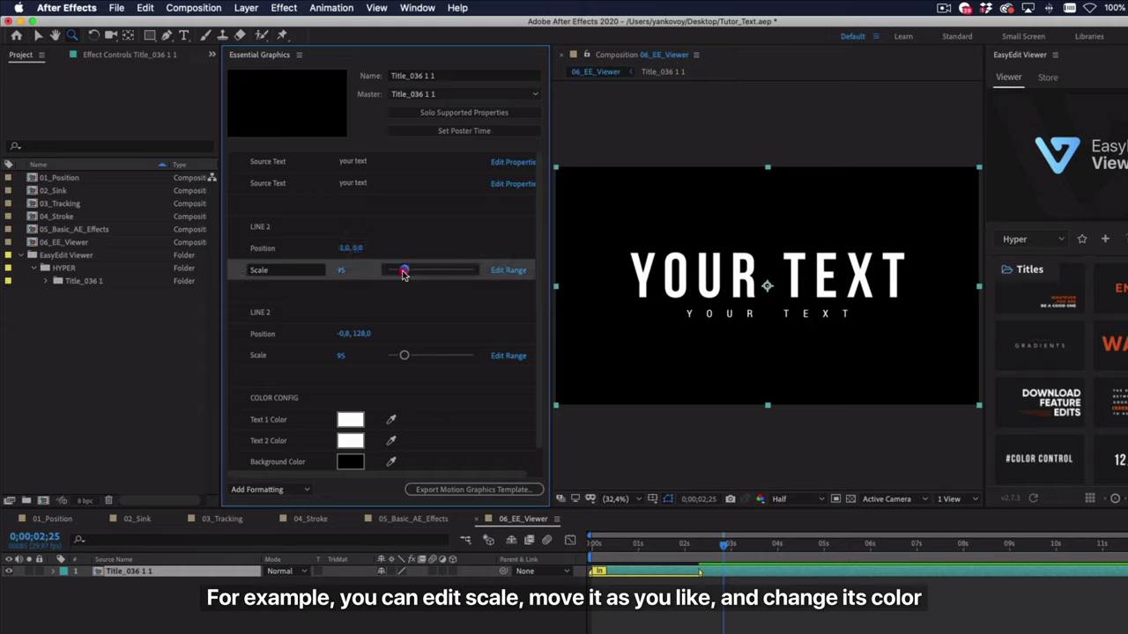
{"action": "left_click_drag", "start_coordinate": [402, 274], "coordinate": [403, 276]}
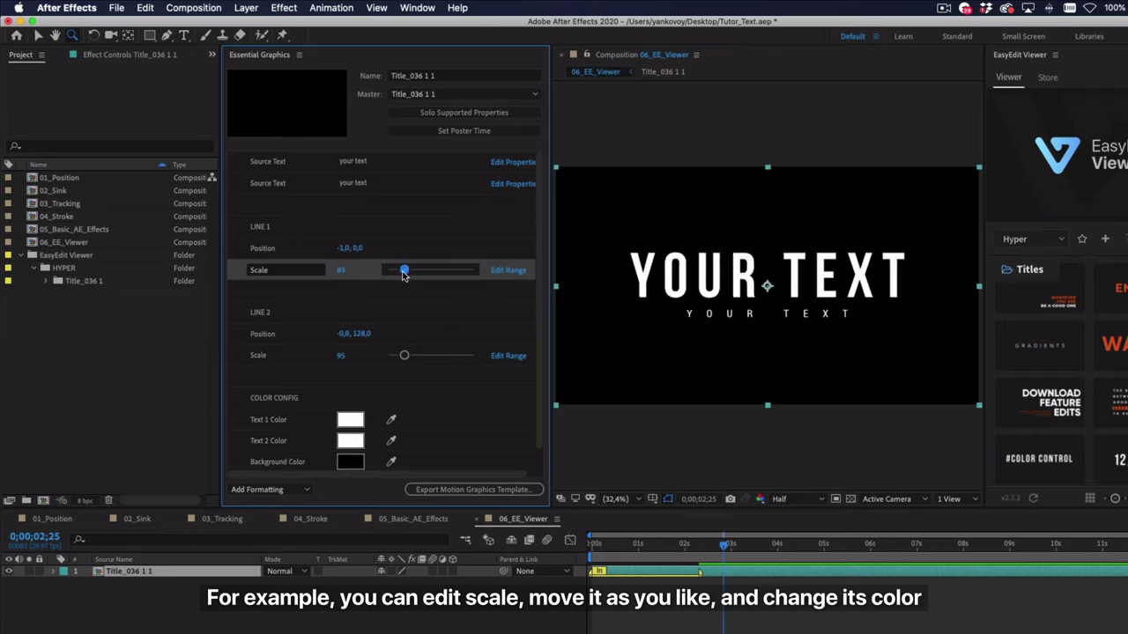
Step: Move the subtitle to position -0.8, 130.0 at scale 96, and open the Text 1 Color picker
{"action": "left_click_drag", "start_coordinate": [362, 336], "coordinate": [405, 359]}
{"action": "left_click", "coordinate": [350, 337]}
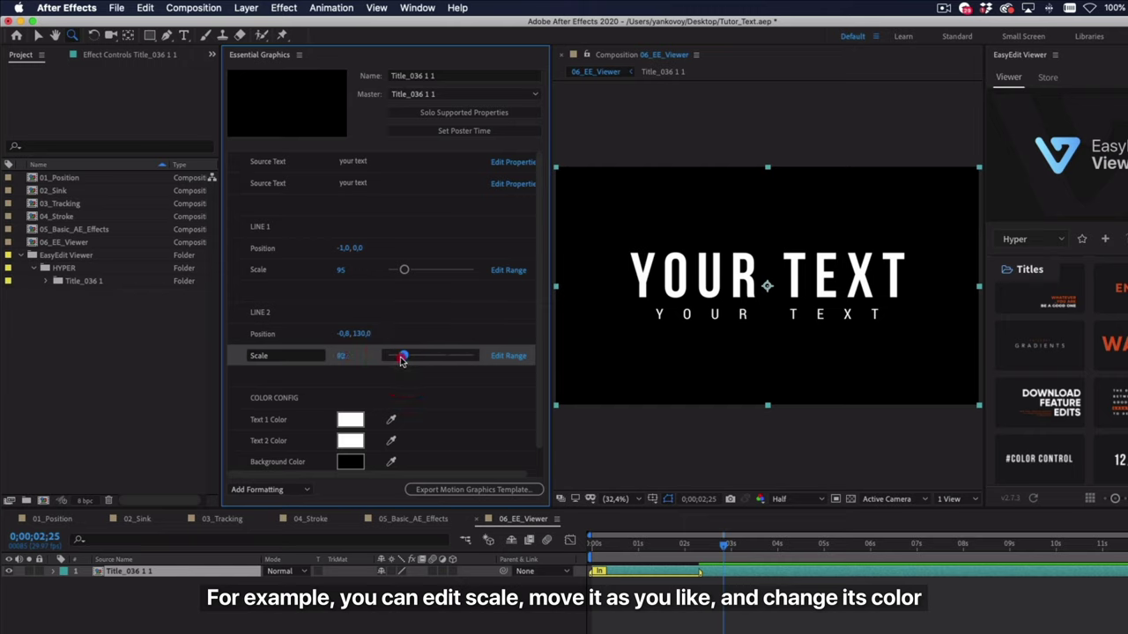
{"action": "left_click_drag", "start_coordinate": [402, 361], "coordinate": [404, 361]}
{"action": "scroll", "coordinate": [438, 411], "scroll_direction": "down", "scroll_amount": 1}
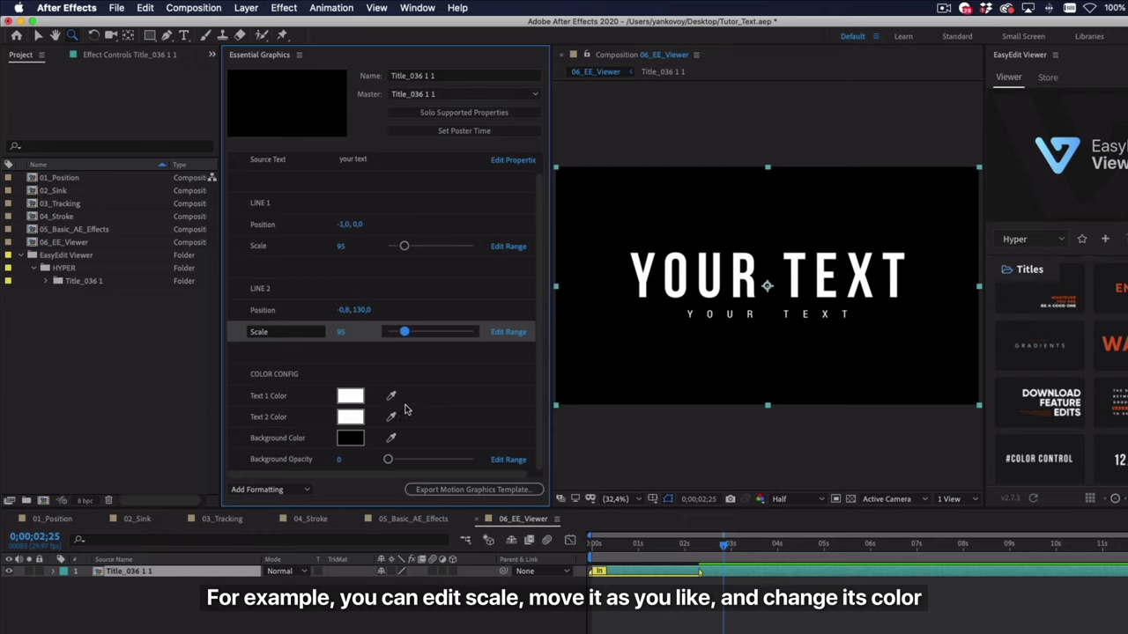
{"action": "left_click", "coordinate": [350, 396]}
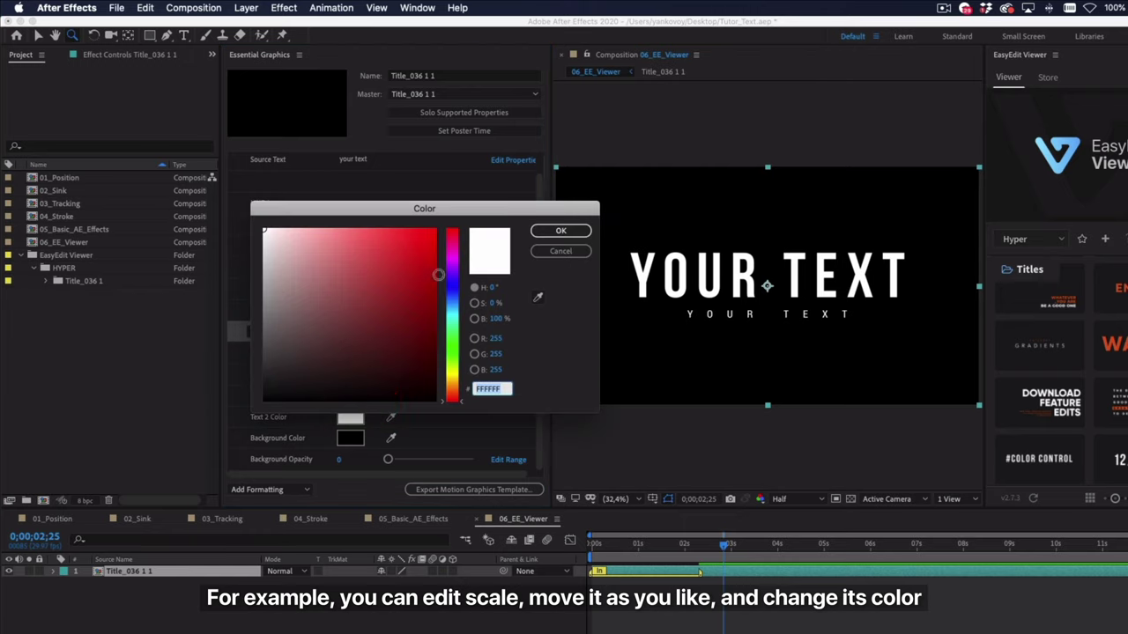
Step: Set the headline colour to bright blue 009CFF
{"action": "left_click_drag", "start_coordinate": [453, 248], "coordinate": [454, 306]}
{"action": "left_click", "coordinate": [416, 246]}
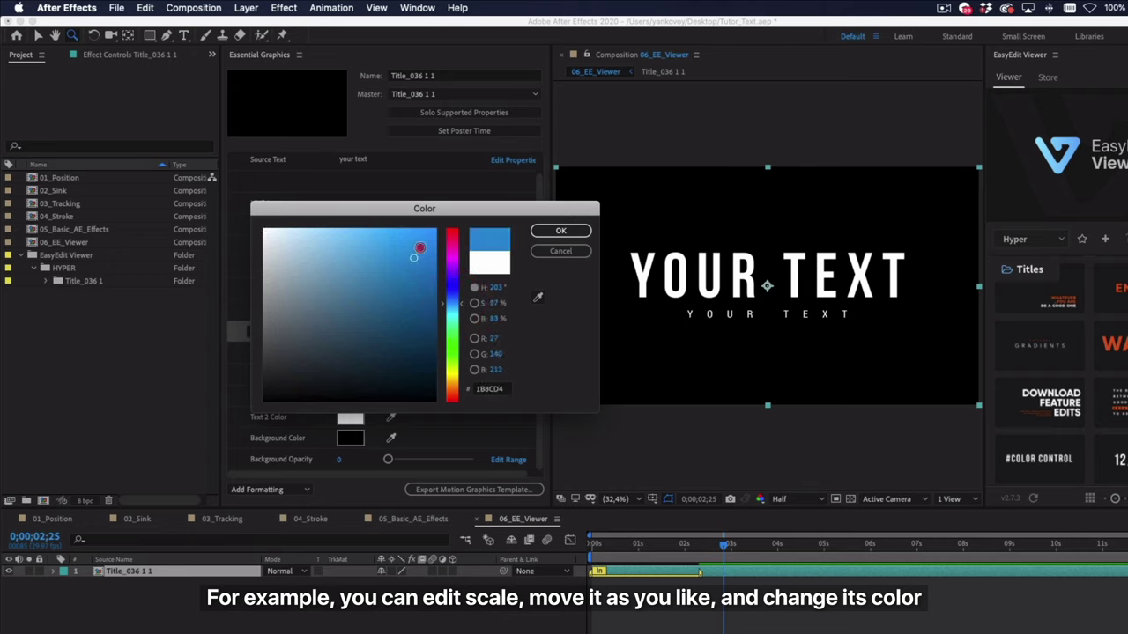
{"action": "left_click", "coordinate": [560, 231]}
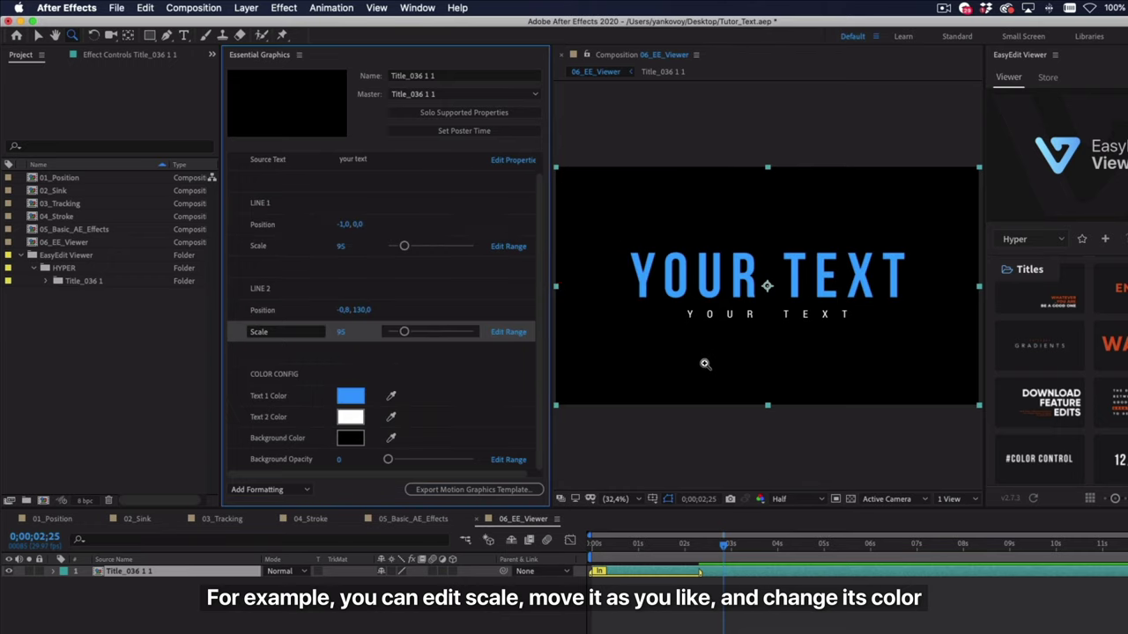
Step: Preview the title animation from the start of the timeline, then stop playback
{"action": "key", "text": "Home"}
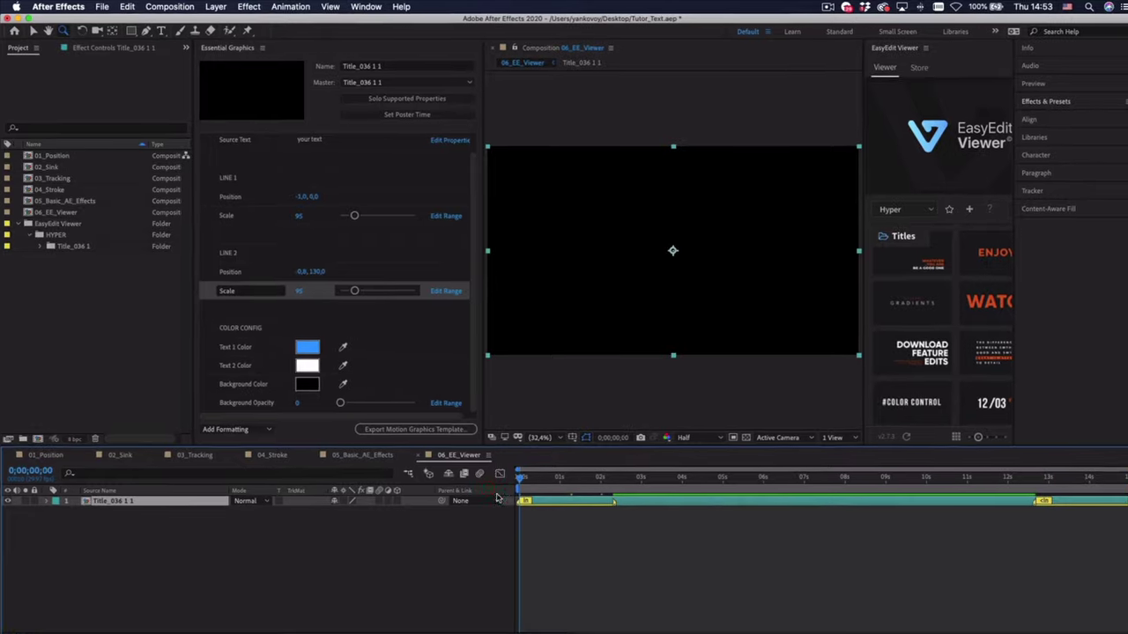
{"action": "key", "text": "space"}
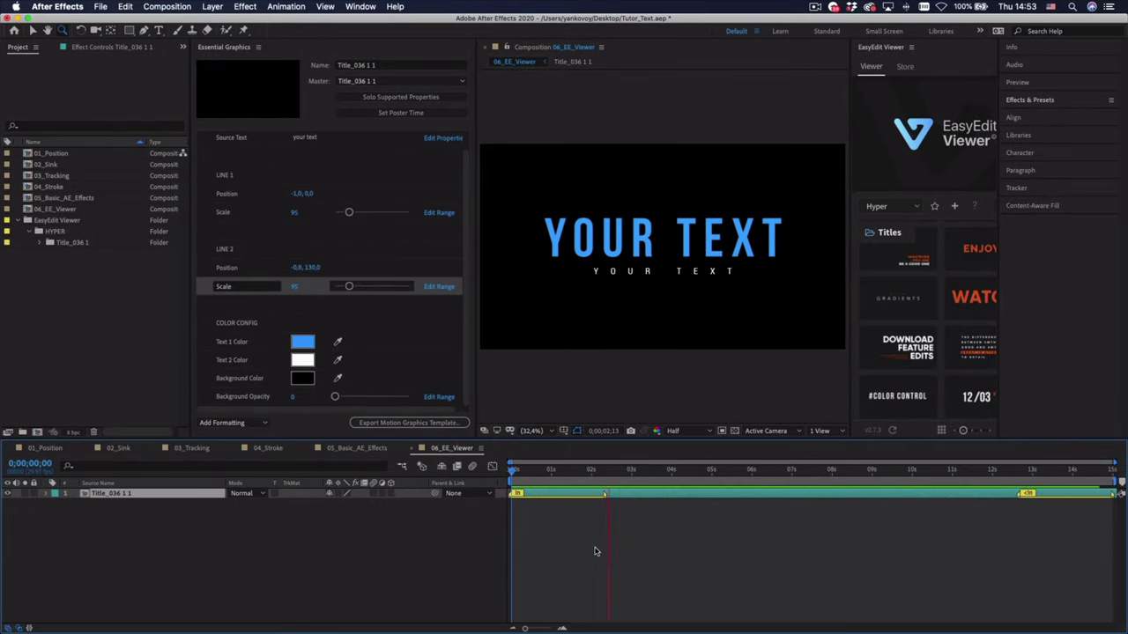
{"action": "key", "text": "space"}
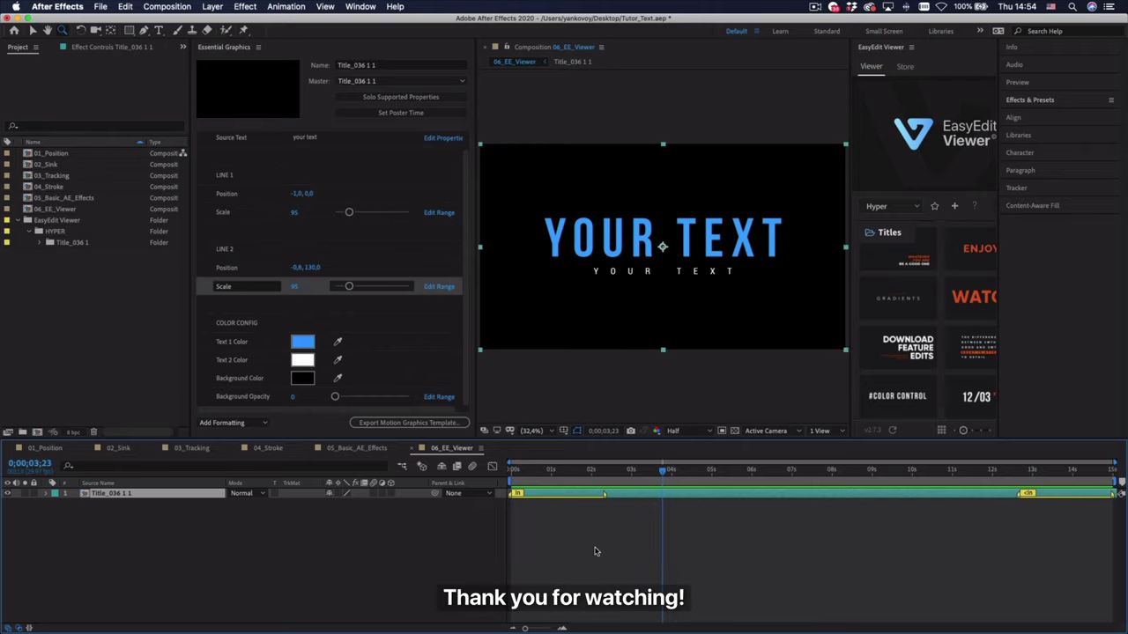